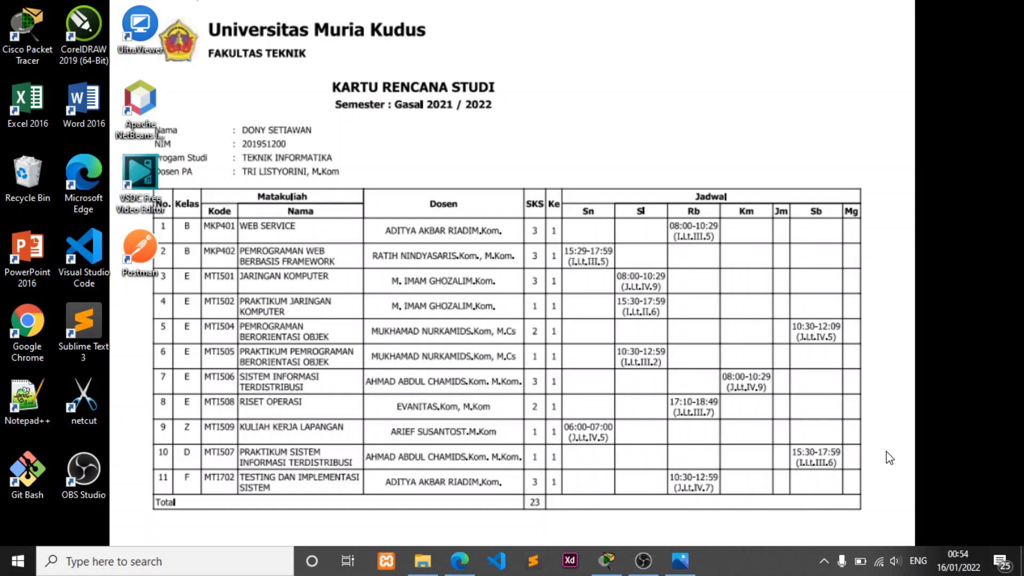
Step: View the reference topology image UAS.png and switch to the UAS.pkt network in Cisco Packet Tracer
{"action": "left_click", "coordinate": [684, 568]}
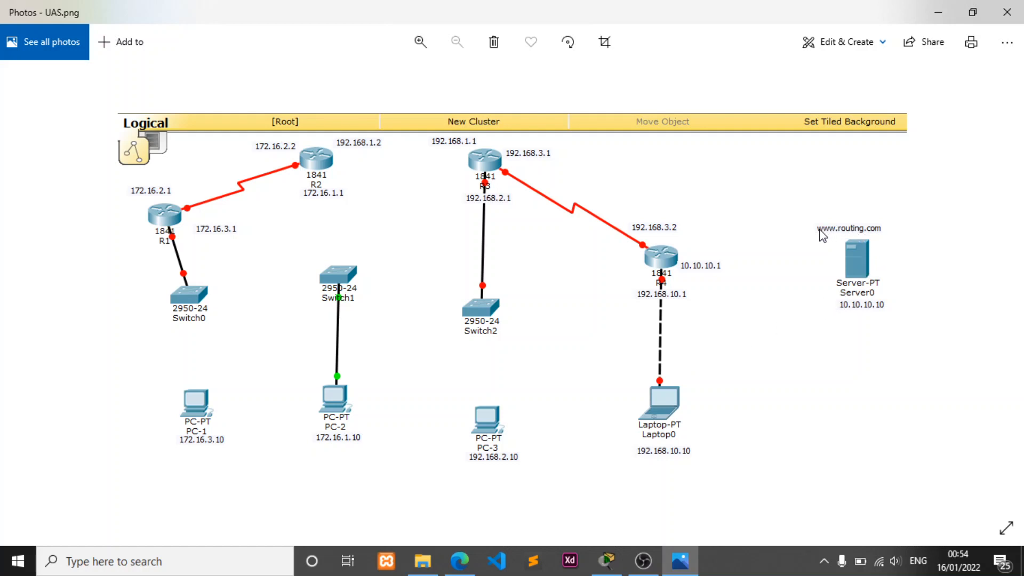
{"action": "left_click", "coordinate": [942, 5]}
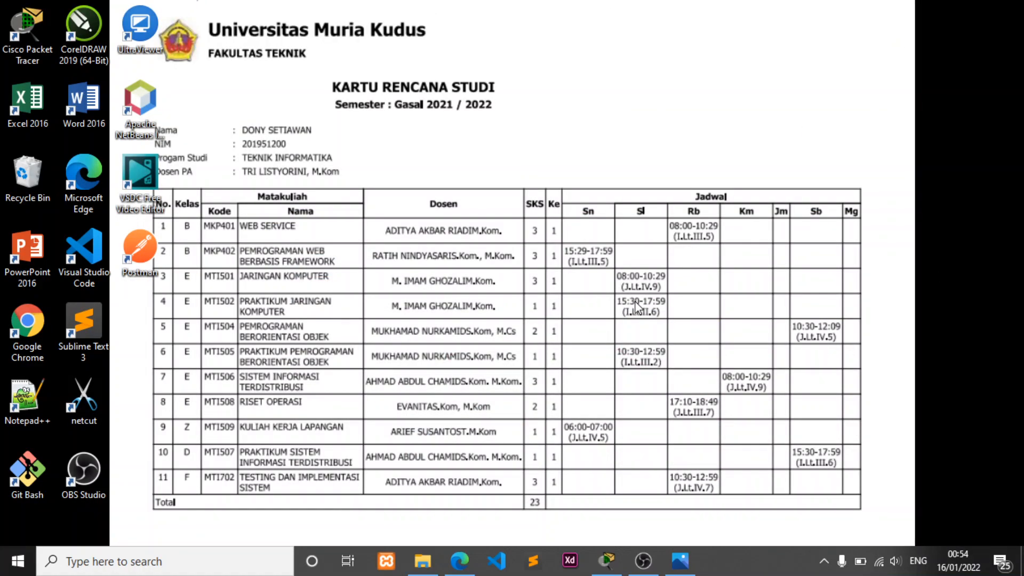
{"action": "left_click", "coordinate": [606, 561]}
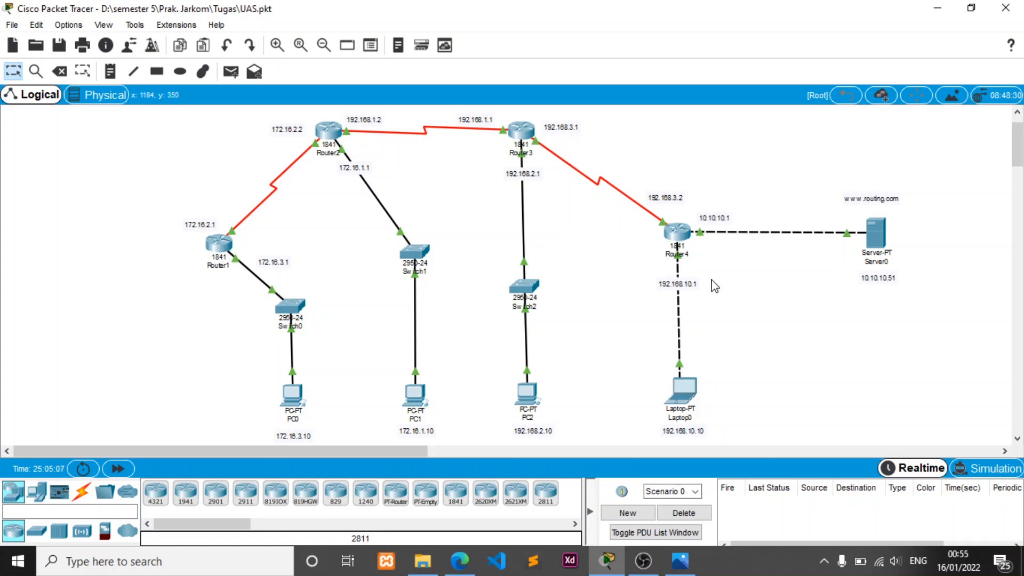
Step: Examine Server0's static IP configuration, including its IP address, subnet mask and default gateway
{"action": "left_click", "coordinate": [877, 236]}
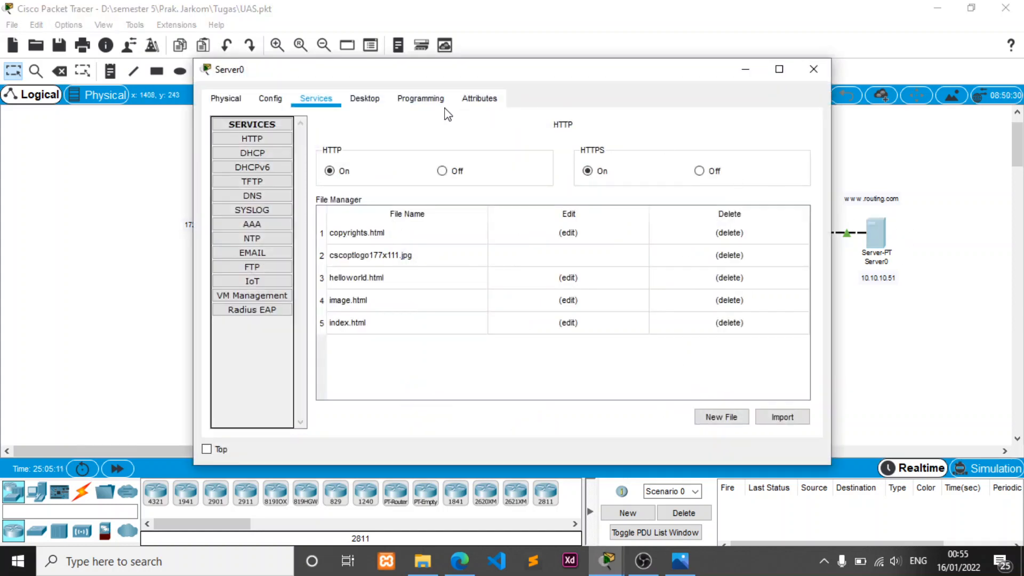
{"action": "left_click", "coordinate": [365, 98]}
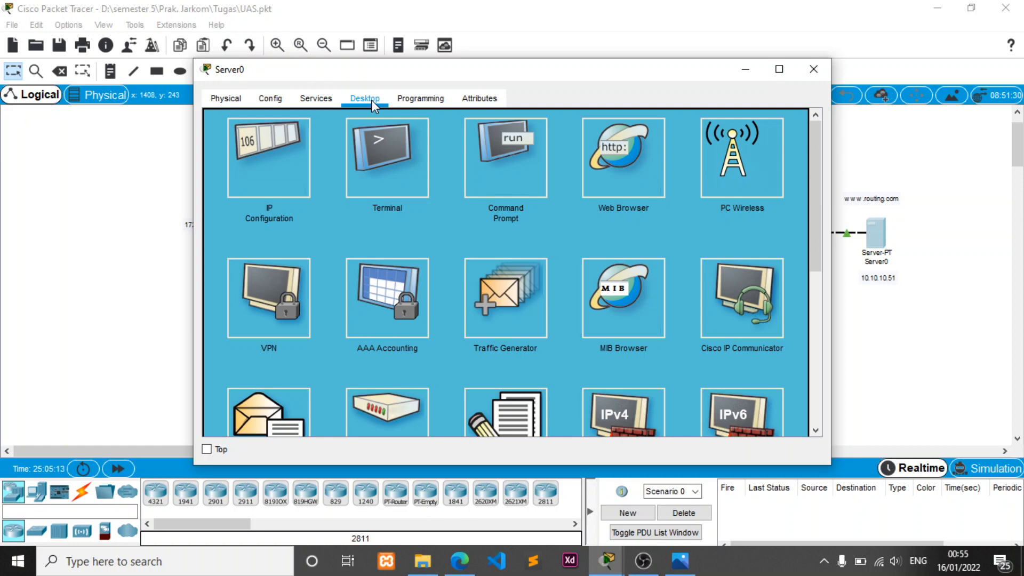
{"action": "left_click", "coordinate": [265, 175]}
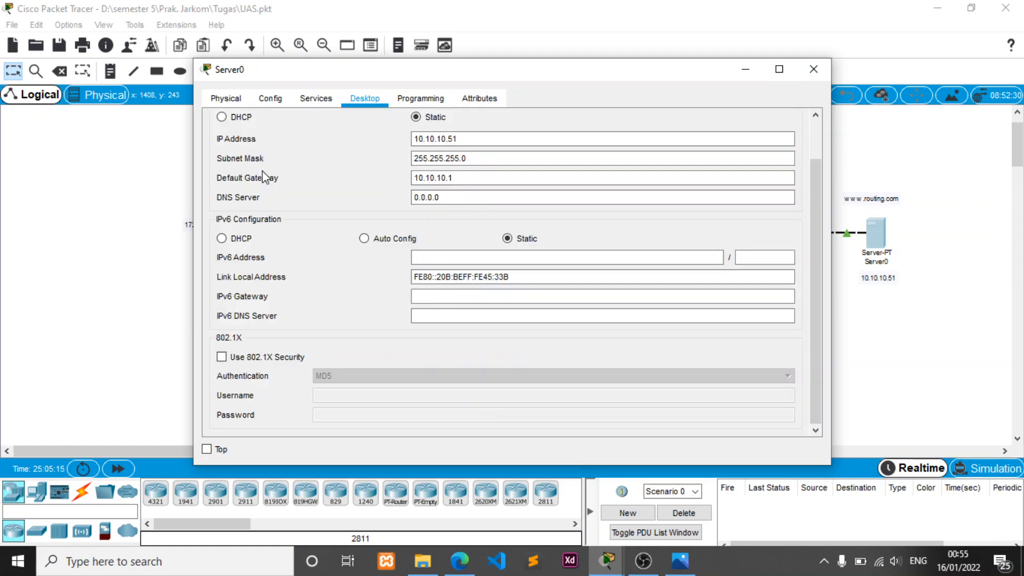
{"action": "left_click", "coordinate": [431, 143]}
{"action": "left_click", "coordinate": [430, 144]}
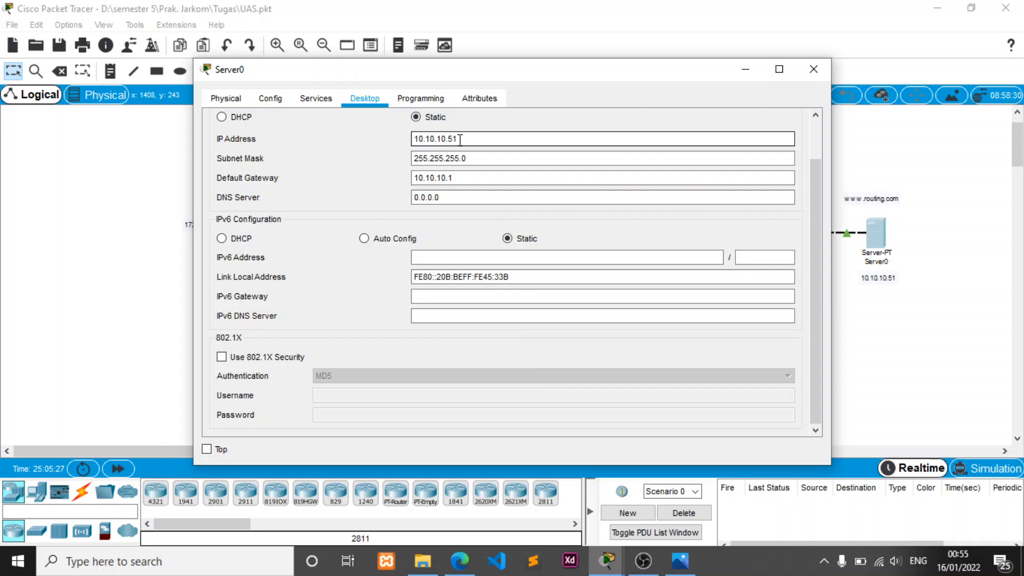
{"action": "left_click_drag", "start_coordinate": [457, 140], "coordinate": [449, 140]}
{"action": "left_click", "coordinate": [477, 139]}
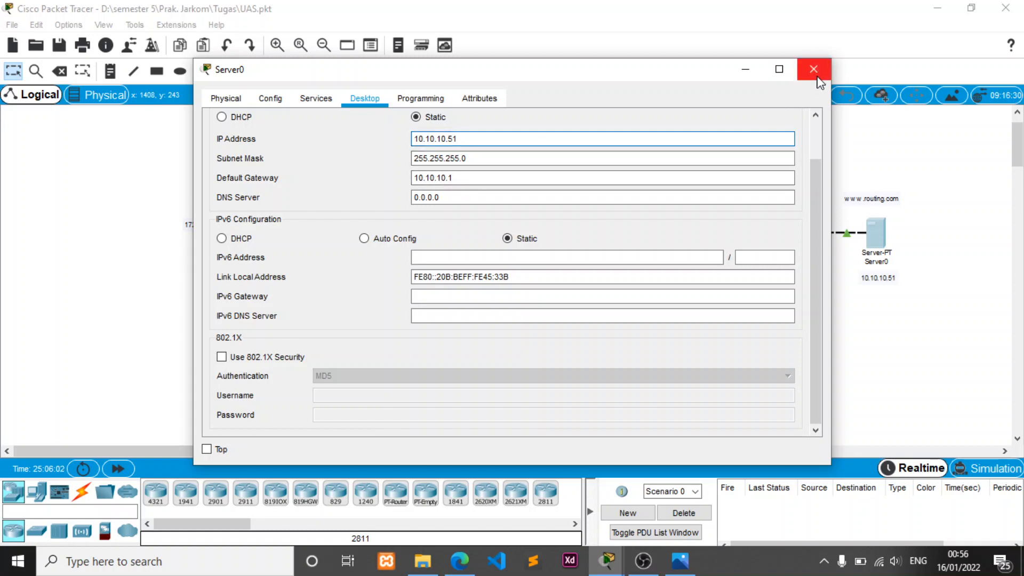
{"action": "left_click", "coordinate": [320, 102]}
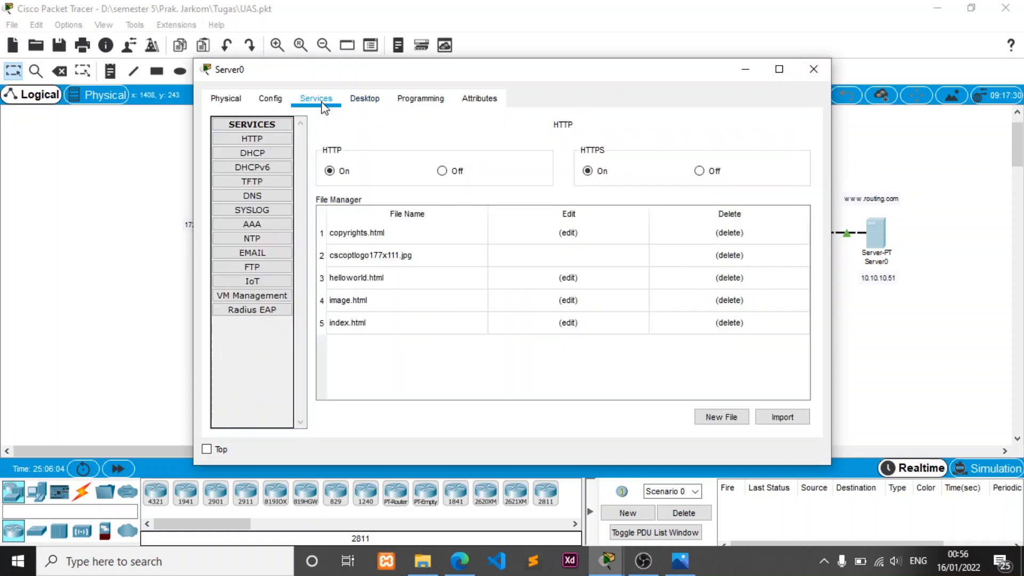
{"action": "left_click", "coordinate": [274, 198]}
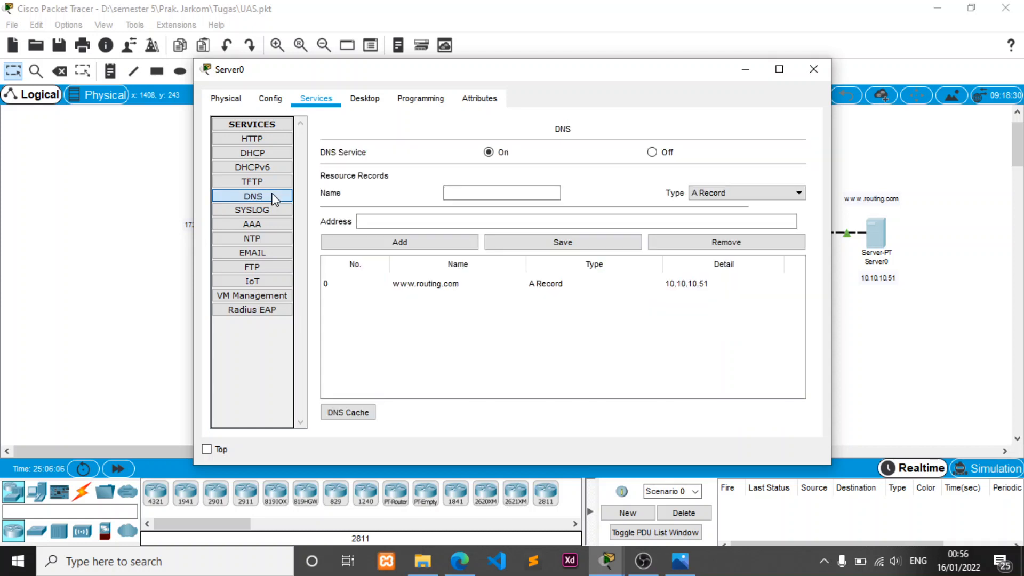
{"action": "left_click", "coordinate": [430, 288]}
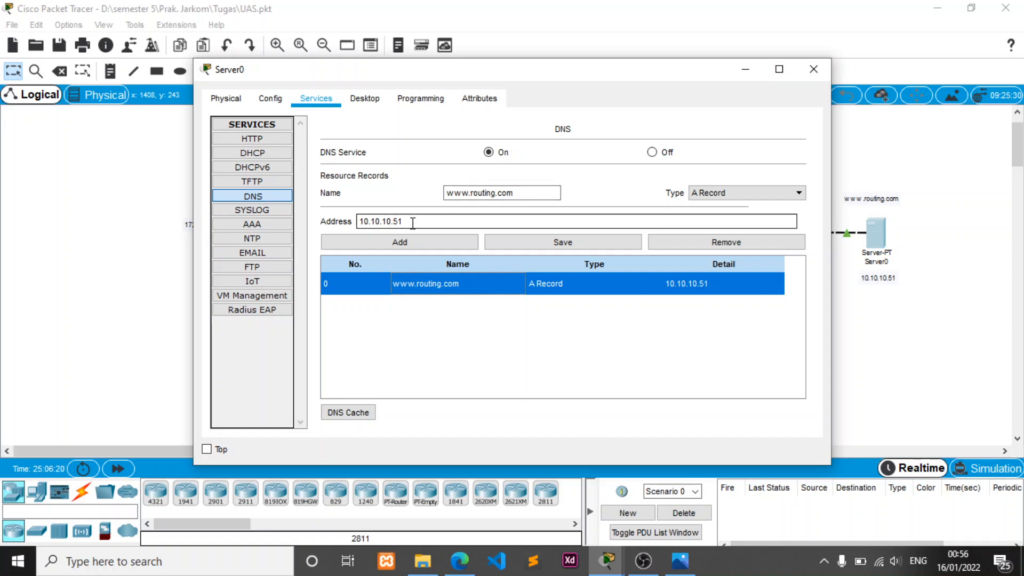
{"action": "left_click", "coordinate": [814, 69]}
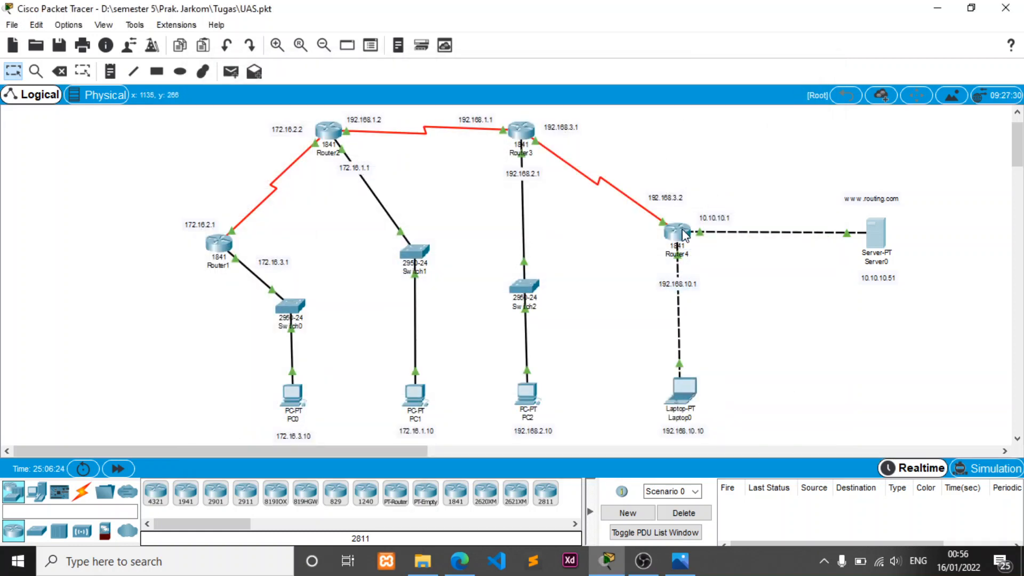
Step: Check Router4's physical modules and examine the IP address and subnet mask of its FastEthernet0/0 interface
{"action": "left_click", "coordinate": [680, 232]}
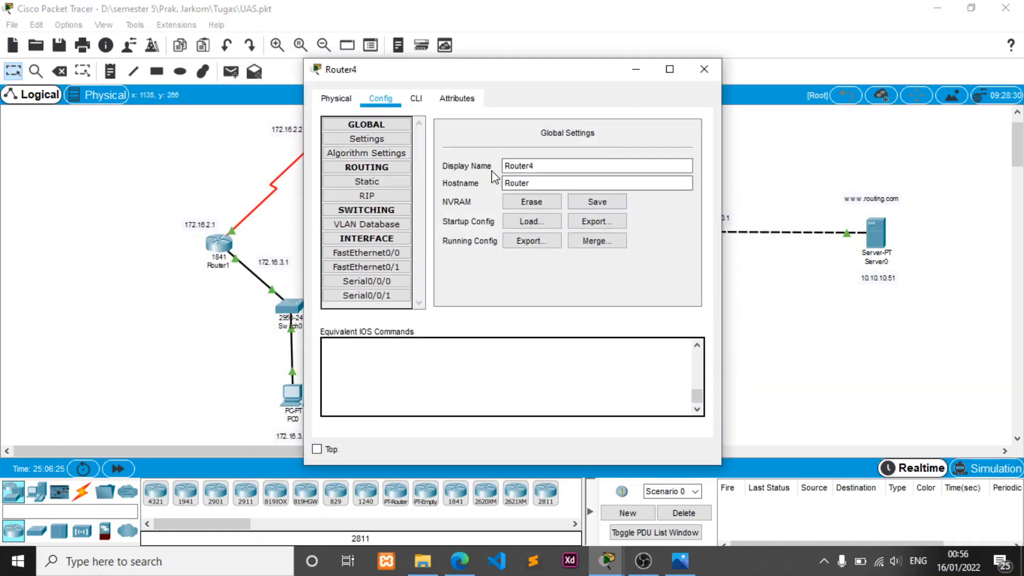
{"action": "left_click", "coordinate": [335, 99]}
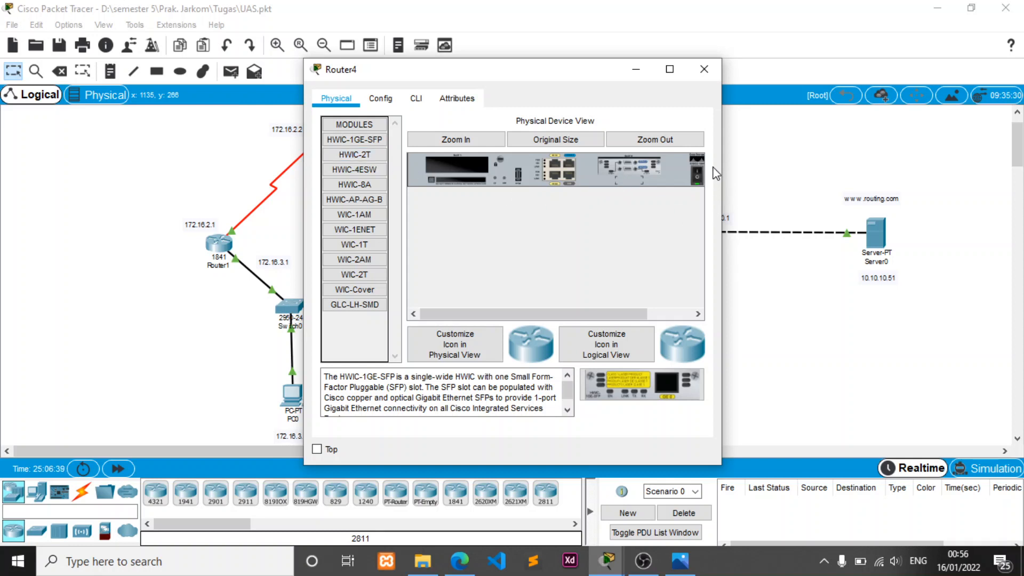
{"action": "left_click", "coordinate": [394, 100]}
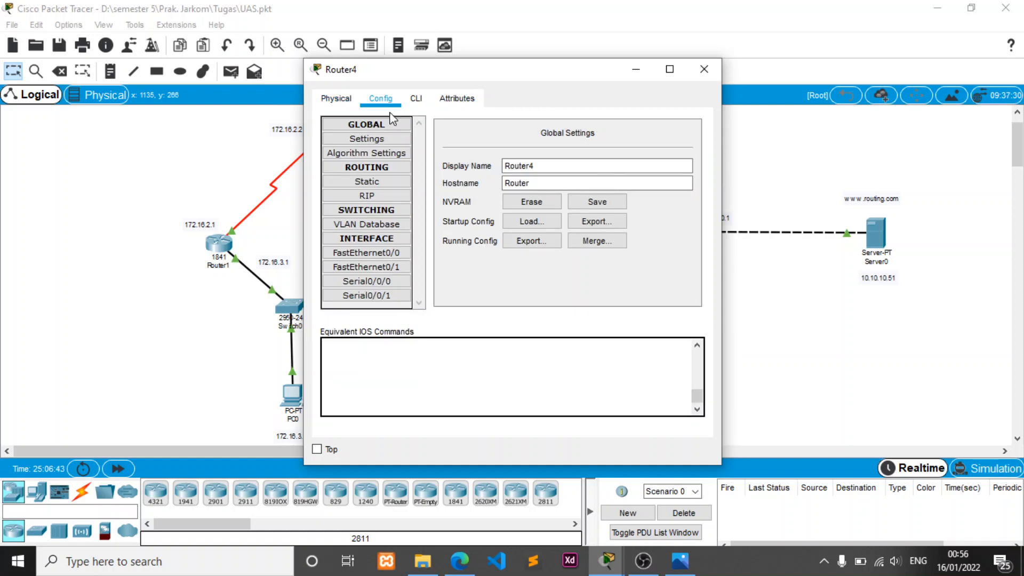
{"action": "left_click", "coordinate": [378, 257]}
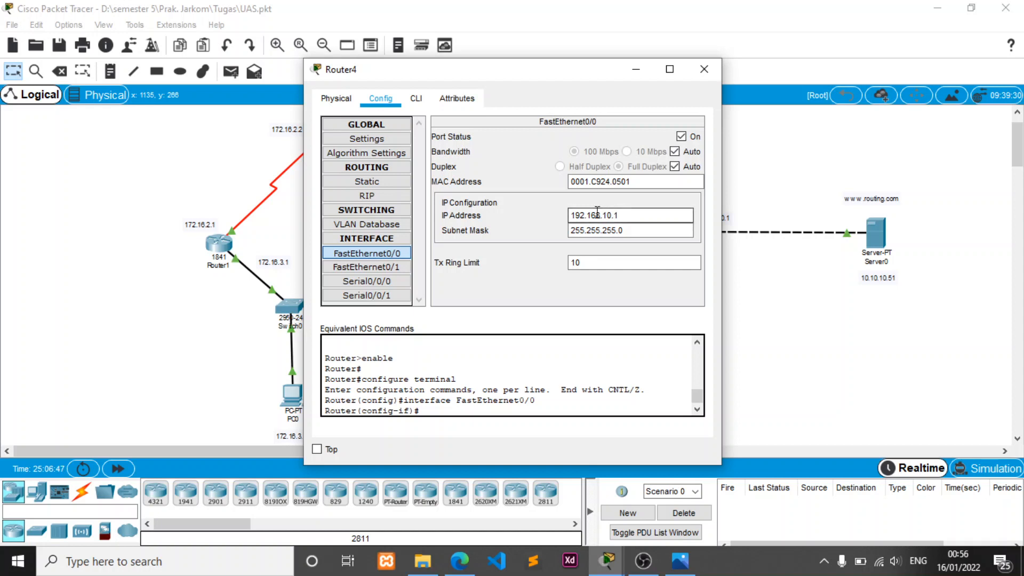
{"action": "left_click_drag", "start_coordinate": [515, 72], "coordinate": [293, 52]}
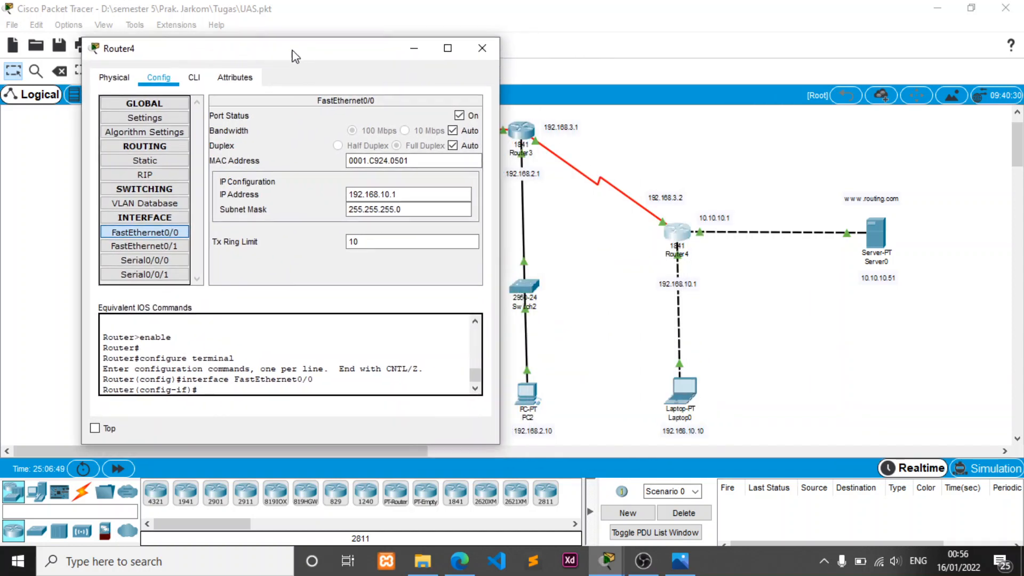
{"action": "left_click", "coordinate": [382, 195]}
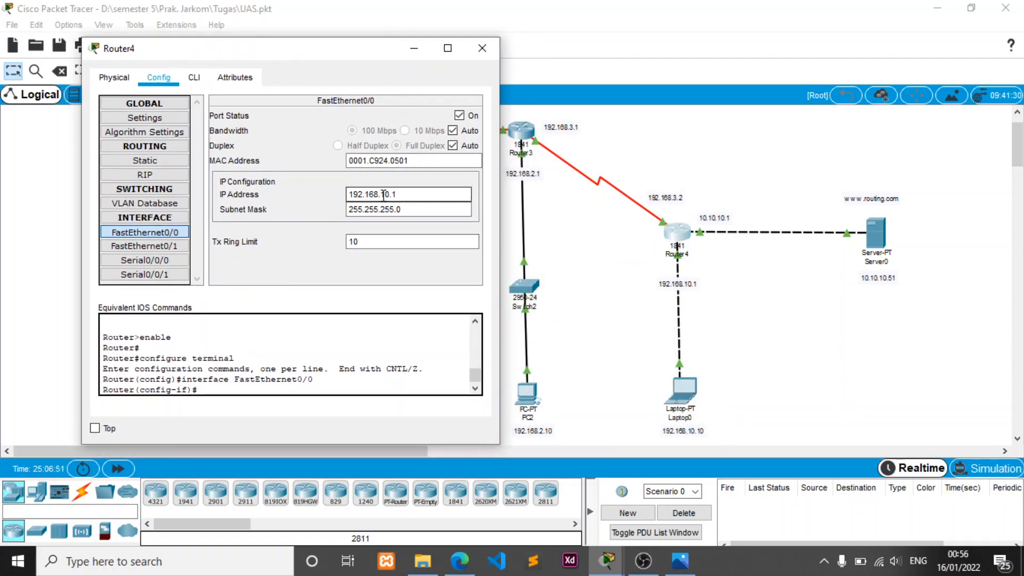
{"action": "left_click", "coordinate": [394, 205]}
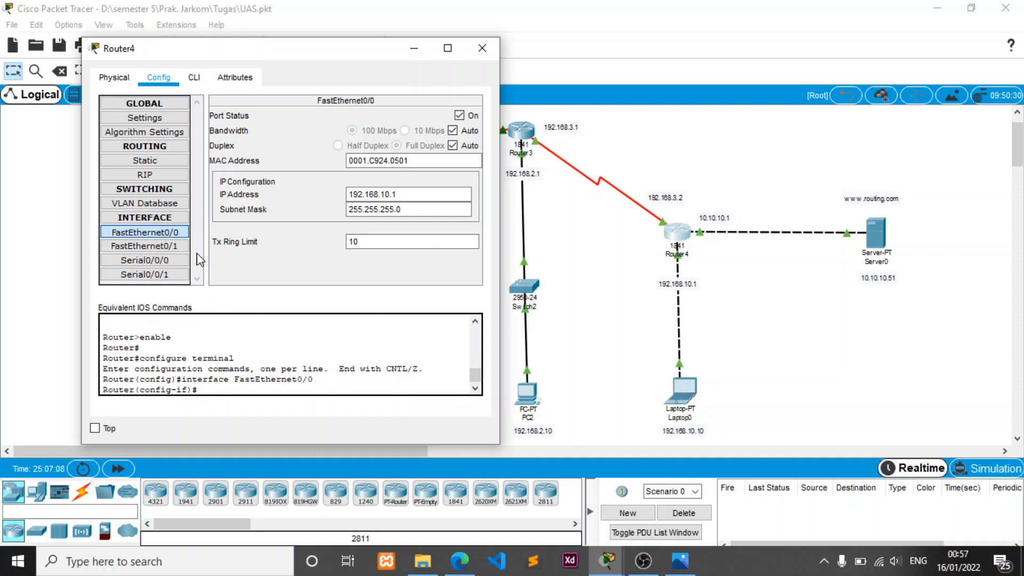
Step: Examine the port status, IP address and subnet mask of Router4's FastEthernet0/1 interface
{"action": "left_click", "coordinate": [171, 247]}
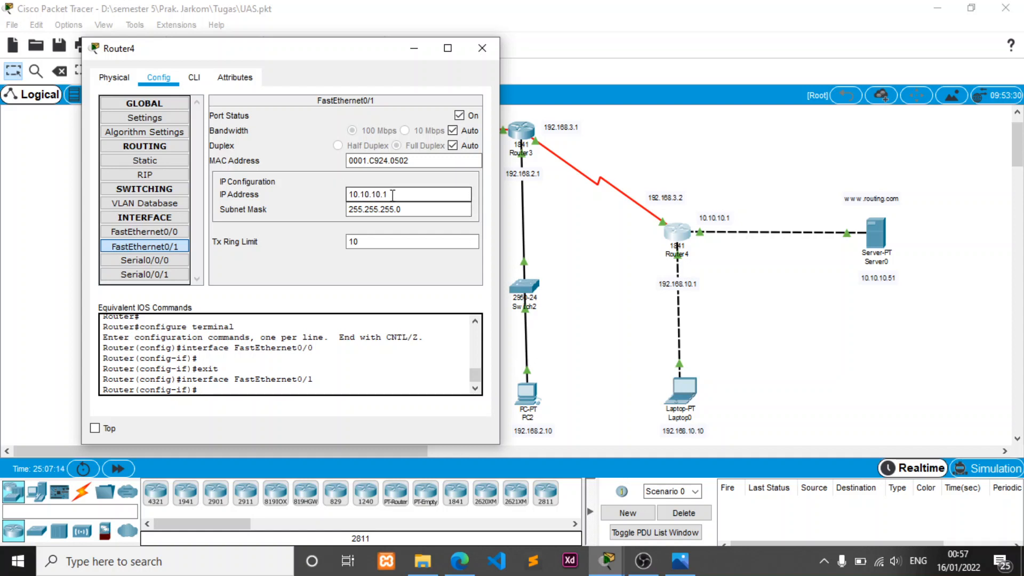
{"action": "left_click", "coordinate": [357, 213]}
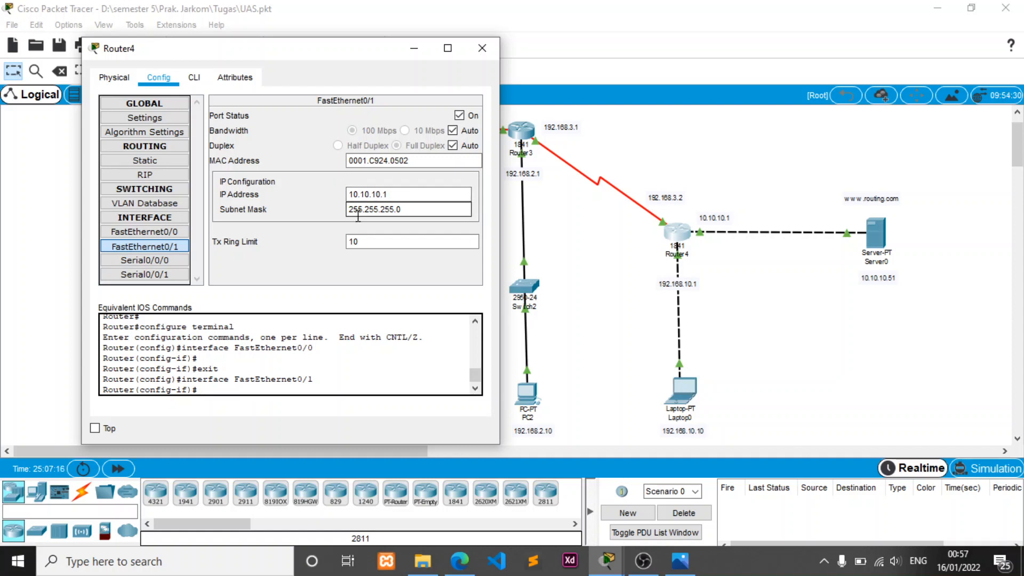
{"action": "left_click", "coordinate": [454, 158]}
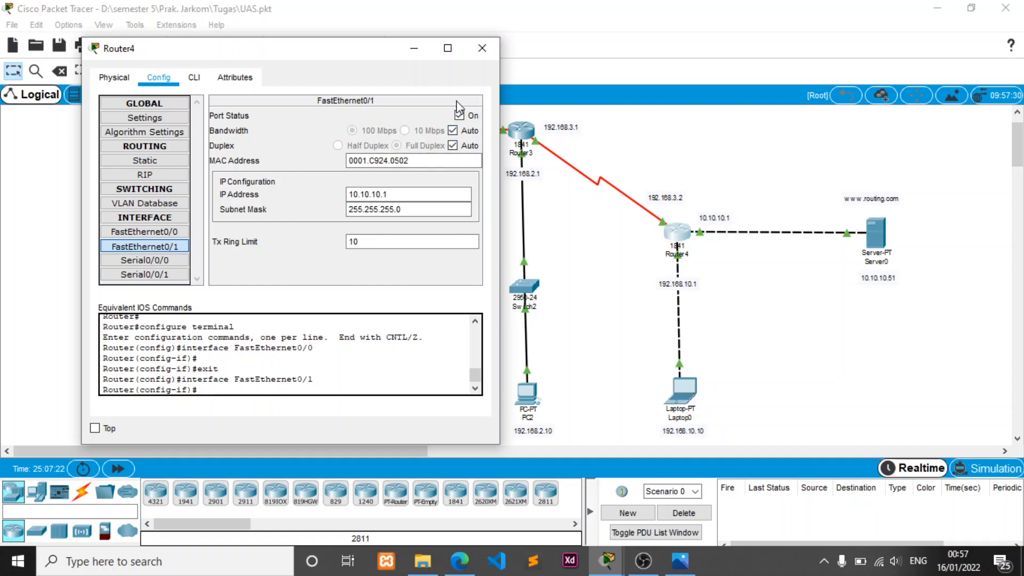
{"action": "left_click", "coordinate": [372, 196]}
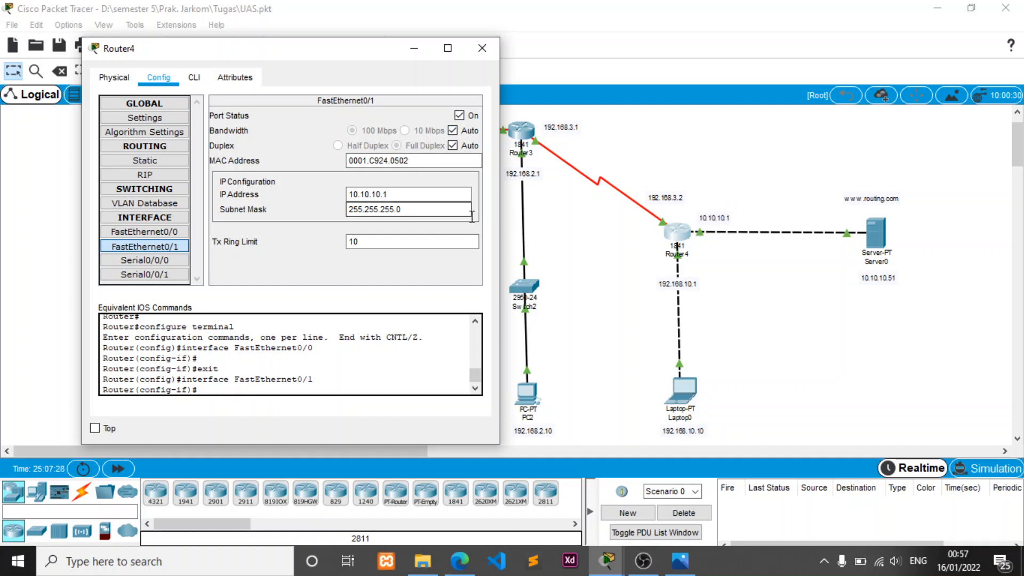
Step: Examine Router4's Serial0/0/0 IP settings and its RIP network list, and close the router's window
{"action": "left_click", "coordinate": [167, 259]}
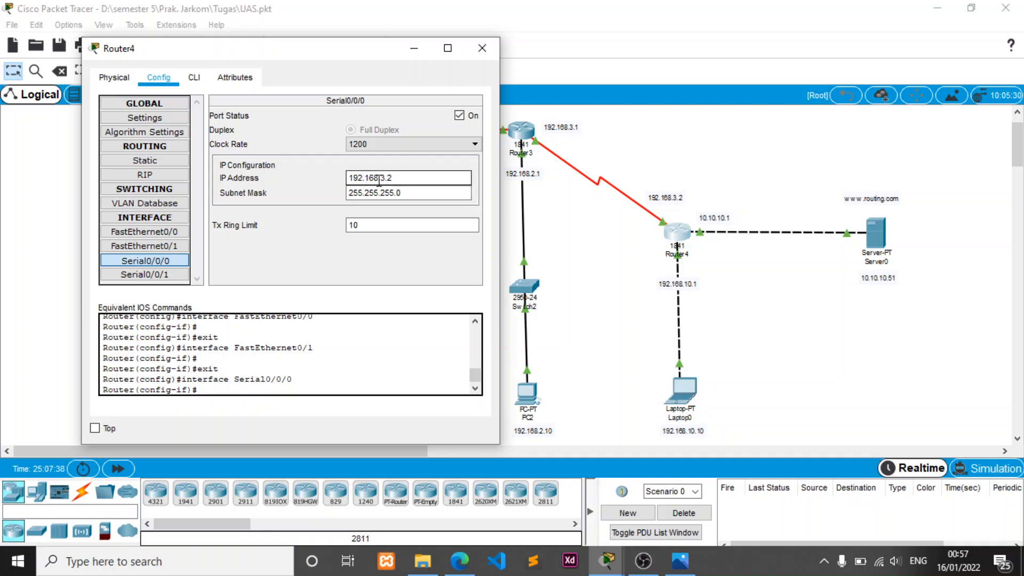
{"action": "type", "text": ".2"}
{"action": "left_click", "coordinate": [356, 193]}
{"action": "left_click", "coordinate": [171, 176]}
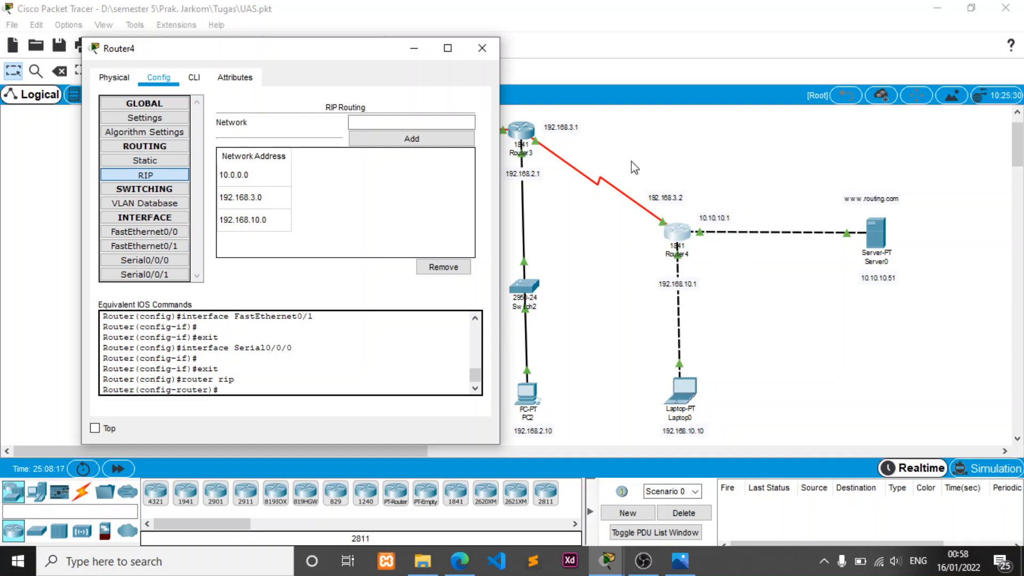
{"action": "left_click", "coordinate": [482, 48]}
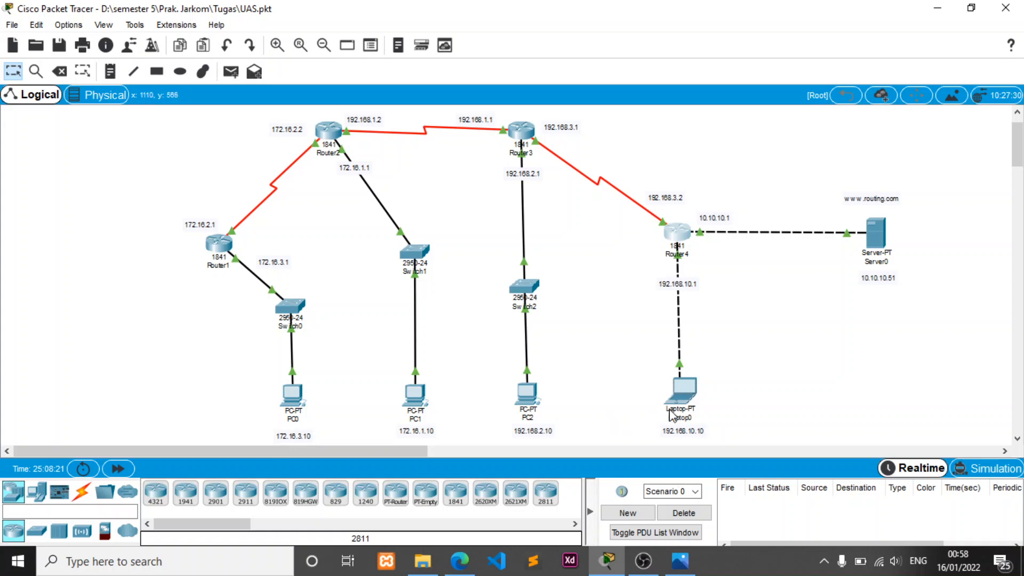
Step: Examine Laptop0's static IP configuration, including its default gateway and DNS server, against the topology labels
{"action": "left_click", "coordinate": [685, 389]}
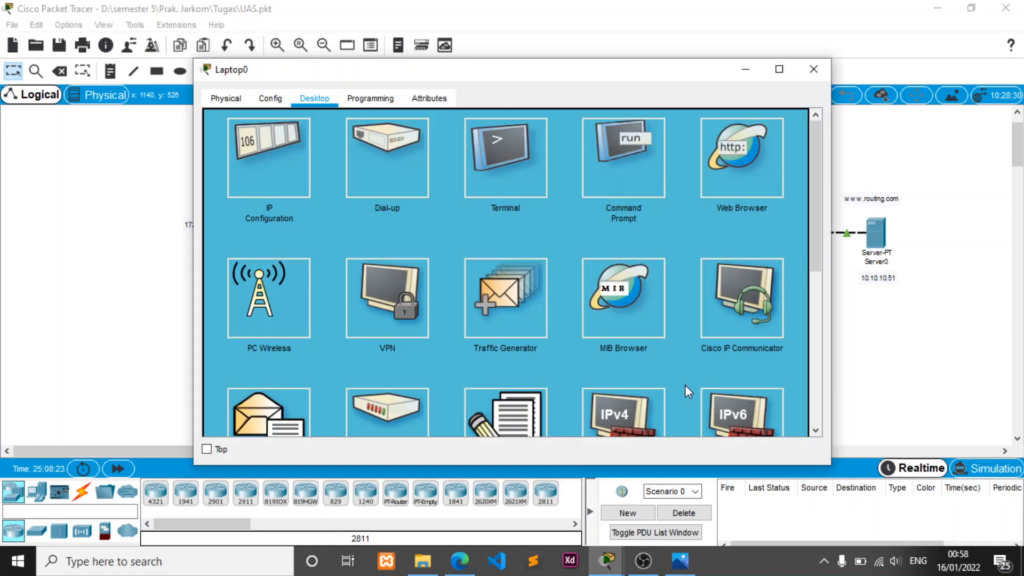
{"action": "left_click", "coordinate": [292, 171]}
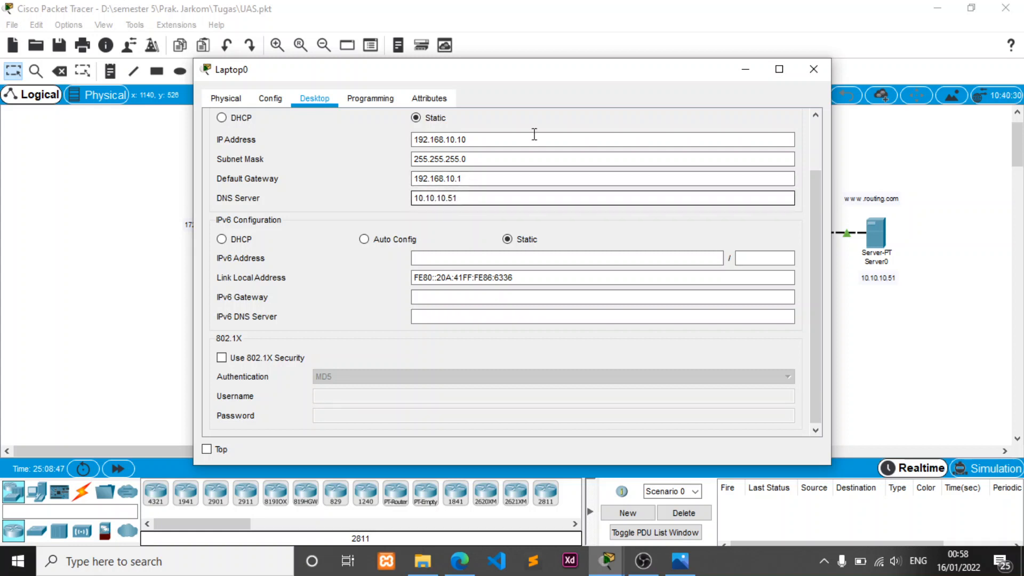
{"action": "left_click_drag", "start_coordinate": [562, 78], "coordinate": [341, 83]}
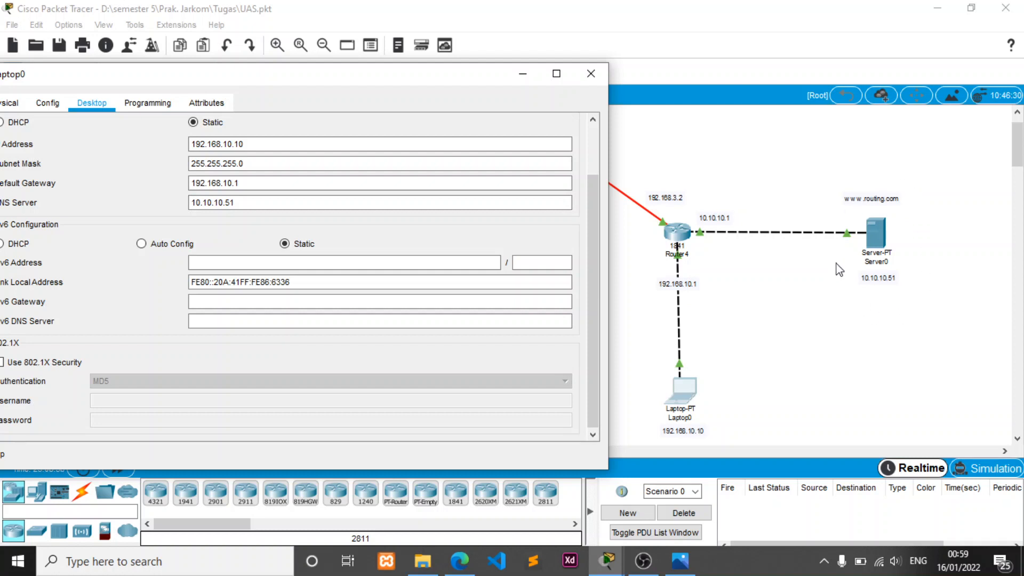
{"action": "left_click", "coordinate": [591, 74]}
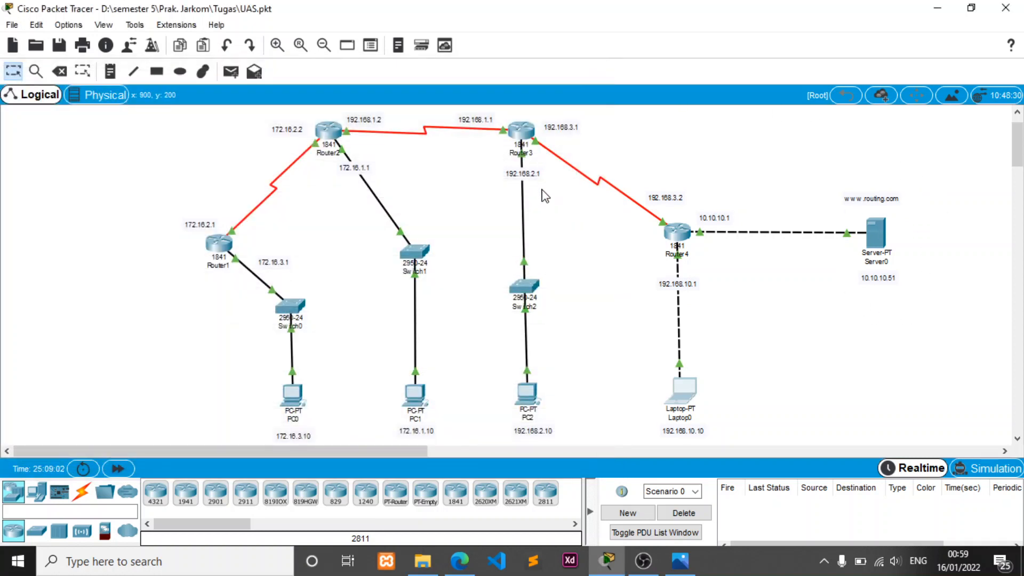
Step: Examine the IP address and subnet mask of Router3's FastEthernet0/0 interface alongside the topology
{"action": "left_click", "coordinate": [529, 138]}
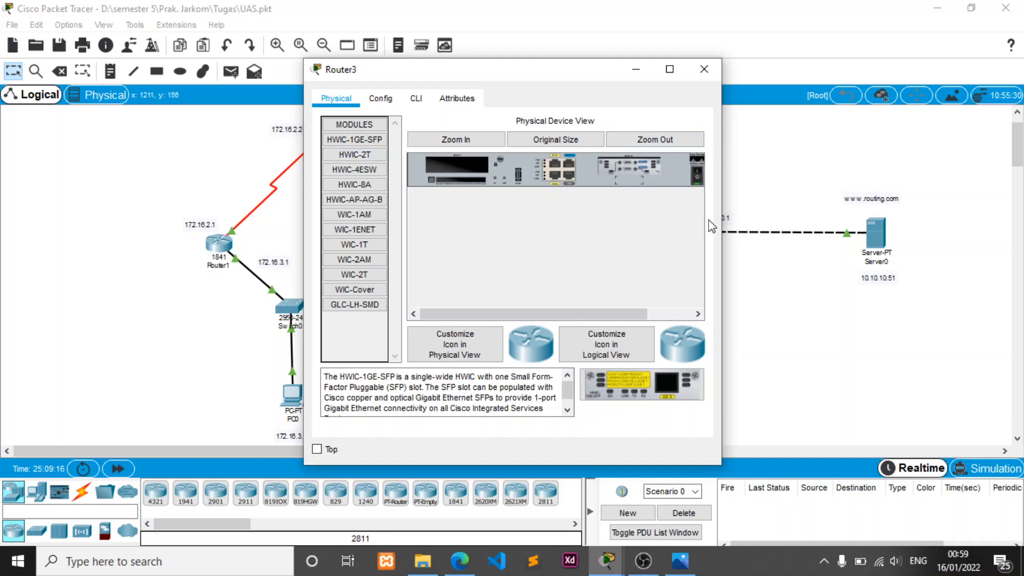
{"action": "left_click", "coordinate": [386, 99]}
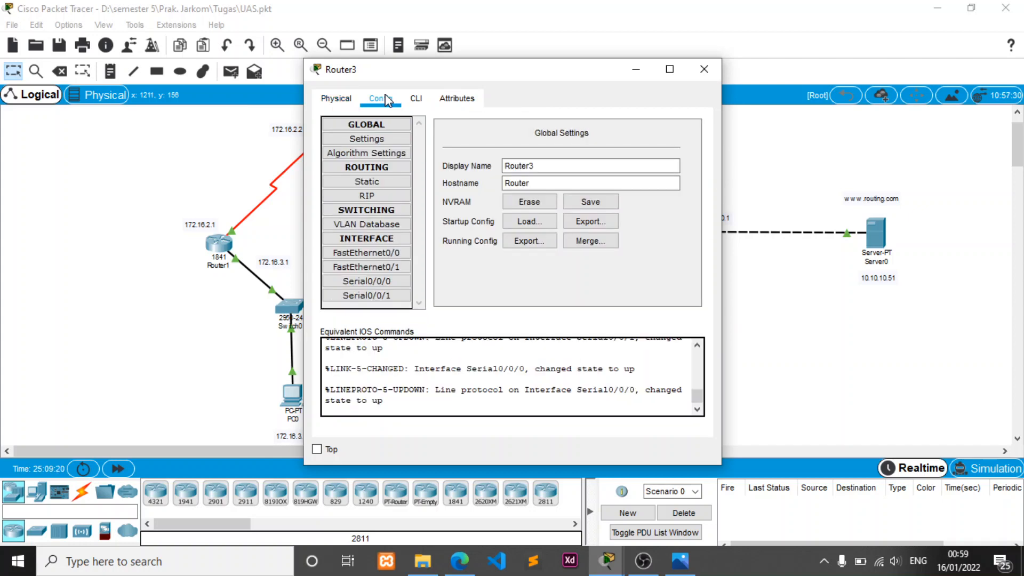
{"action": "left_click_drag", "start_coordinate": [441, 73], "coordinate": [195, 72]}
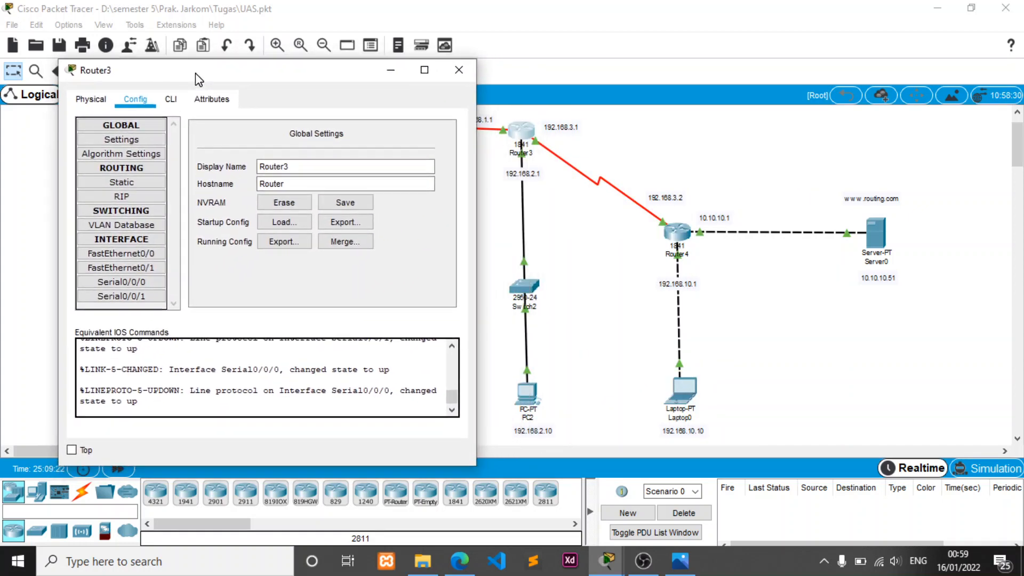
{"action": "left_click", "coordinate": [138, 255]}
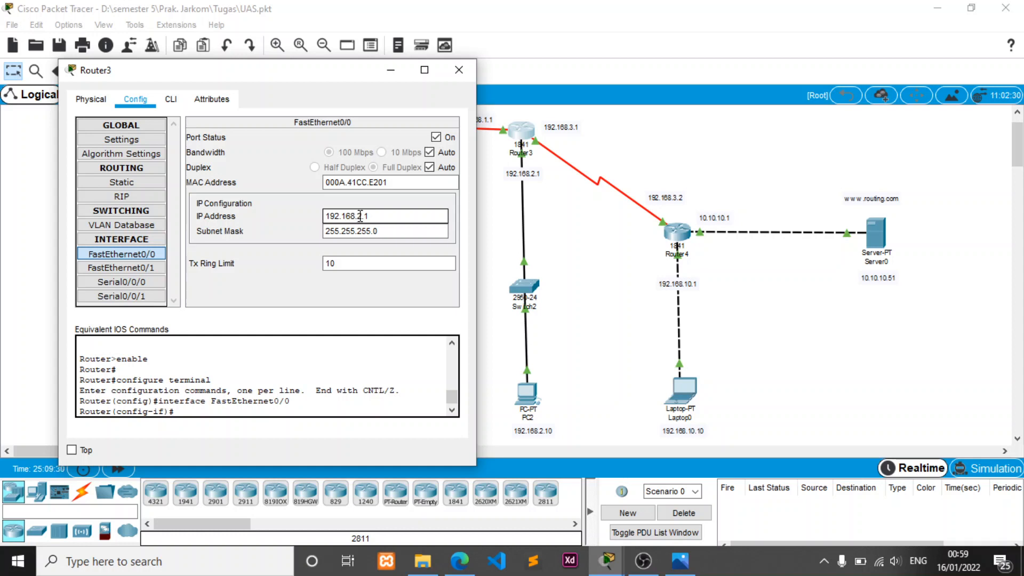
{"action": "left_click", "coordinate": [337, 236]}
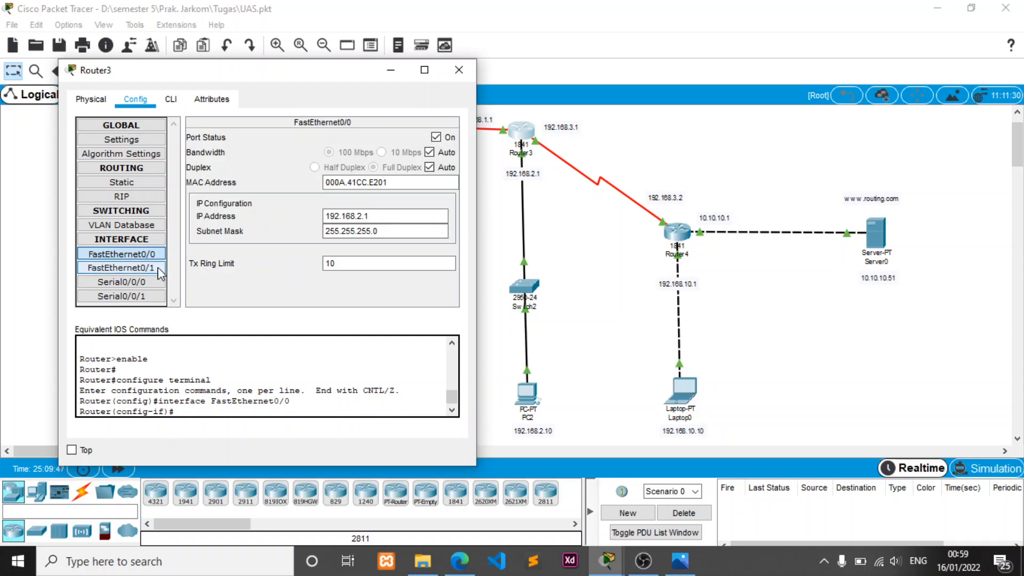
Step: Examine Router3's Serial0/0/0 IP address and subnet mask, with a brief look at its FastEthernet0/1 interface
{"action": "left_click", "coordinate": [146, 282]}
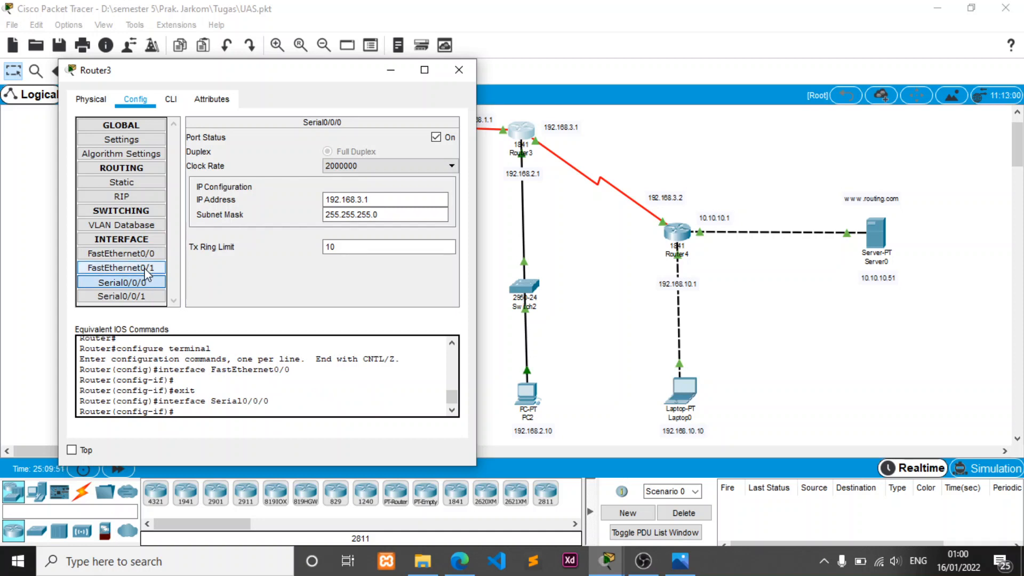
{"action": "left_click", "coordinate": [147, 268]}
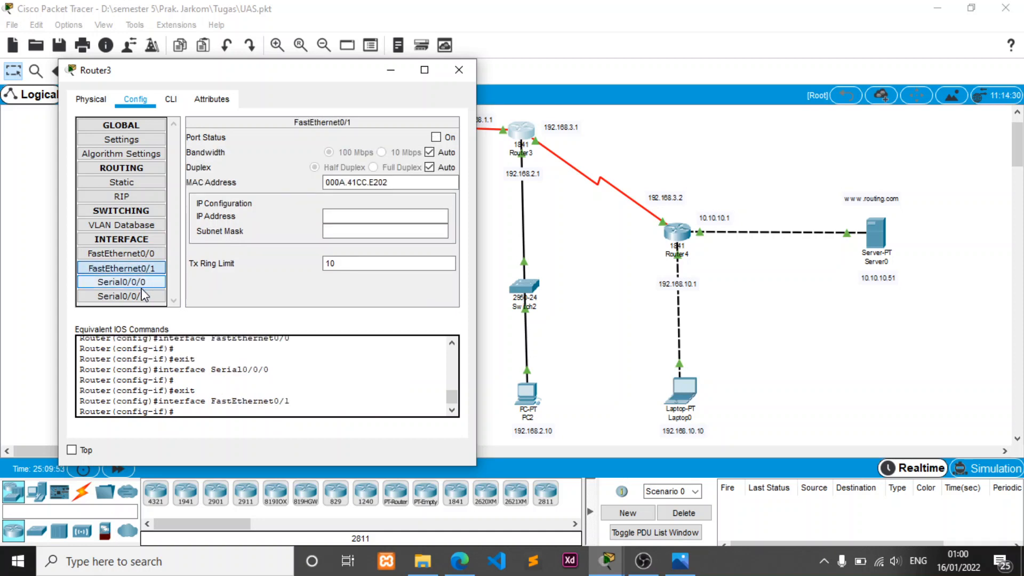
{"action": "left_click", "coordinate": [142, 283]}
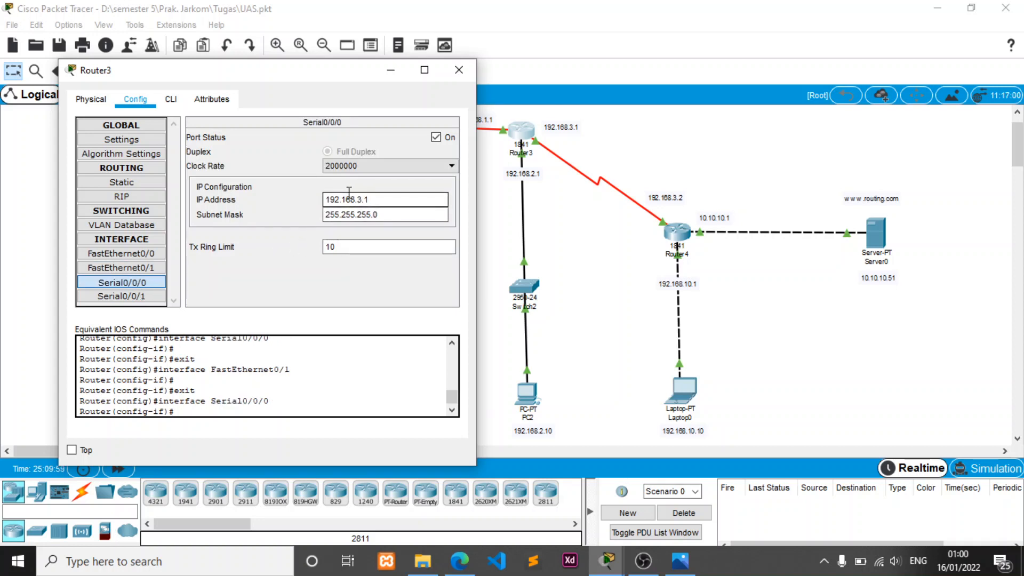
{"action": "left_click", "coordinate": [334, 213]}
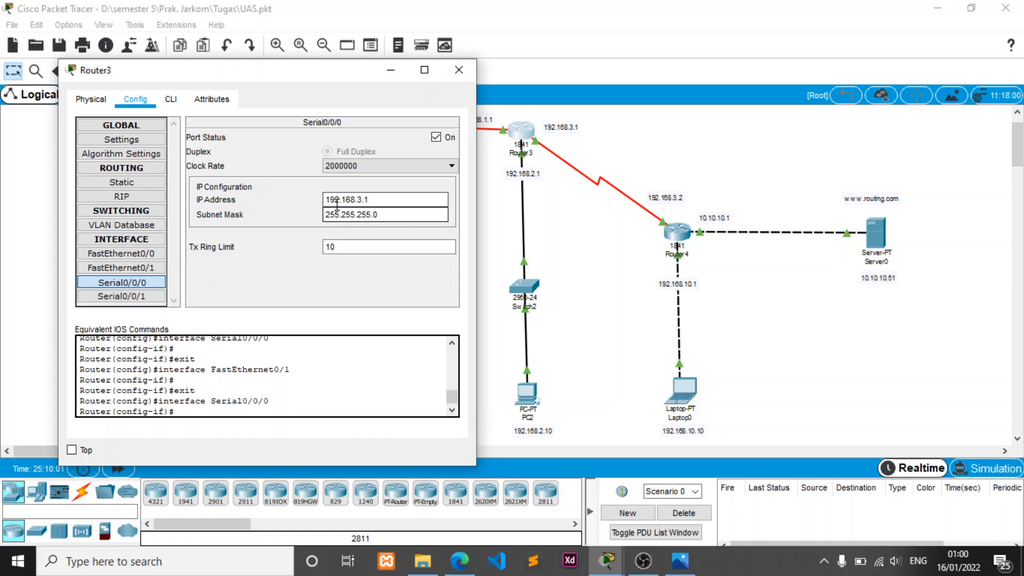
{"action": "left_click", "coordinate": [343, 200]}
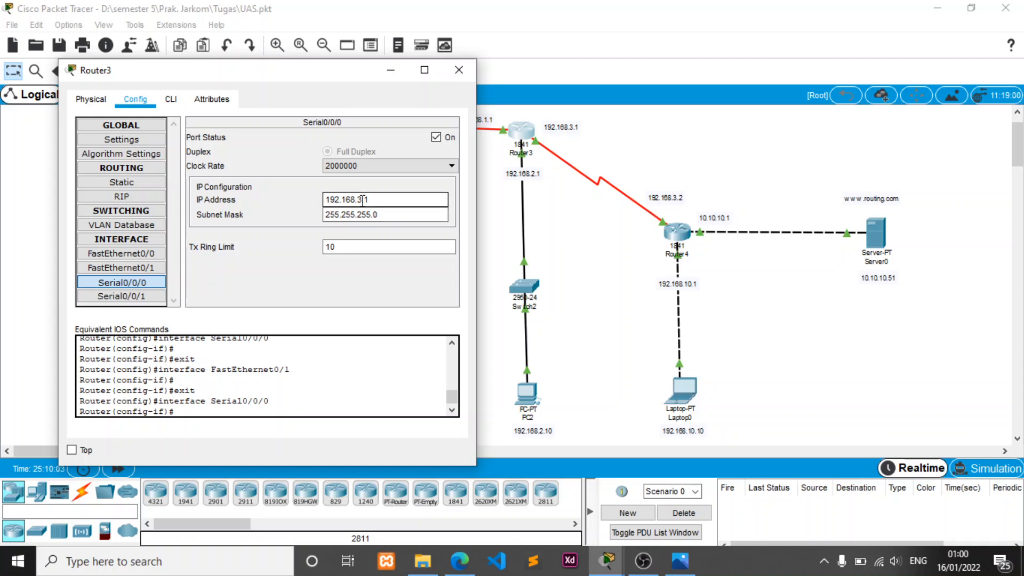
{"action": "left_click", "coordinate": [344, 214]}
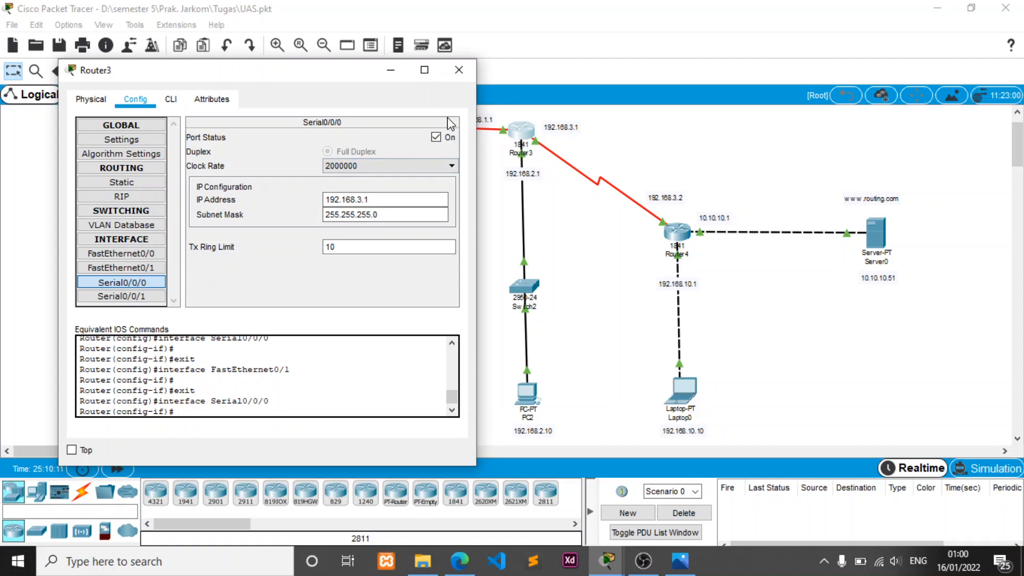
{"action": "left_click", "coordinate": [337, 202]}
Step: Examine Router3's Serial0/0/1 IP address and subnet mask alongside the topology's link to Router2
{"action": "left_click", "coordinate": [147, 296]}
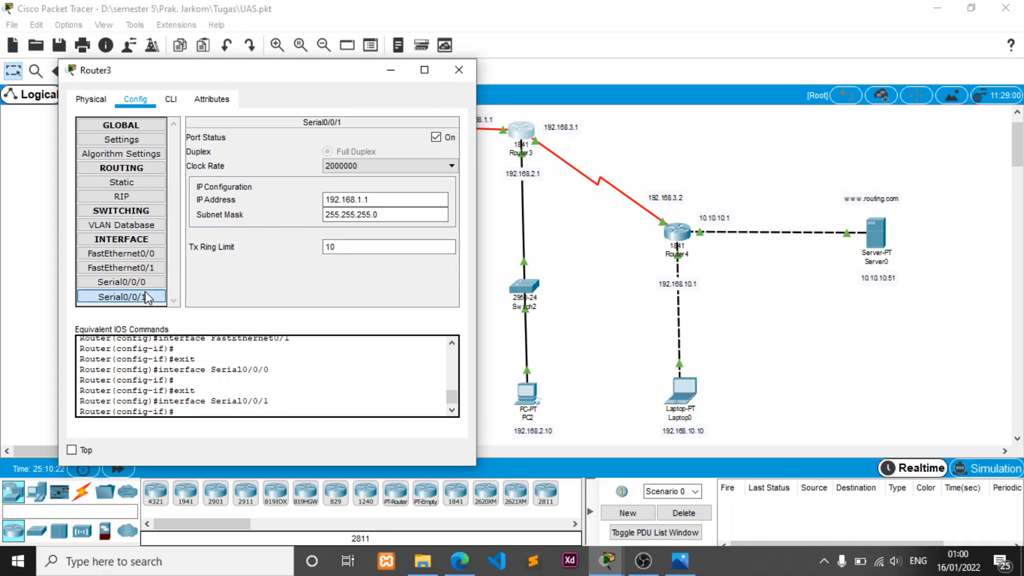
{"action": "left_click", "coordinate": [151, 298]}
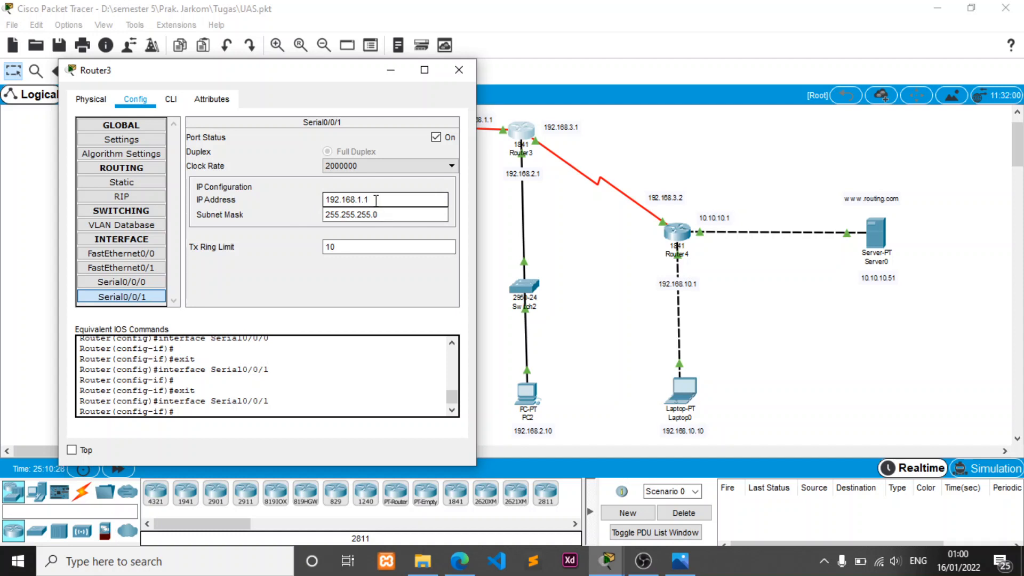
{"action": "left_click", "coordinate": [339, 215]}
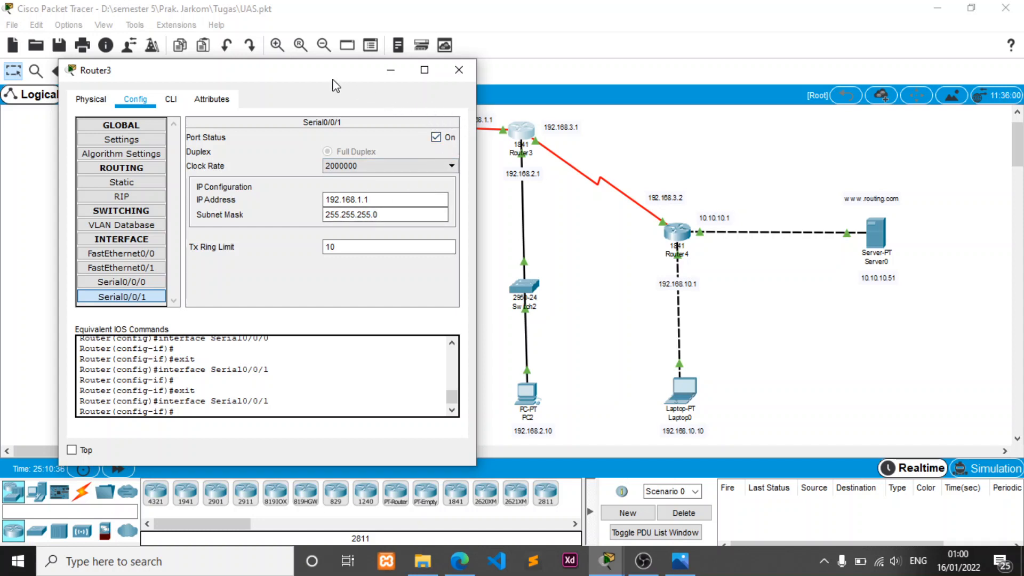
{"action": "left_click_drag", "start_coordinate": [319, 72], "coordinate": [825, 101]}
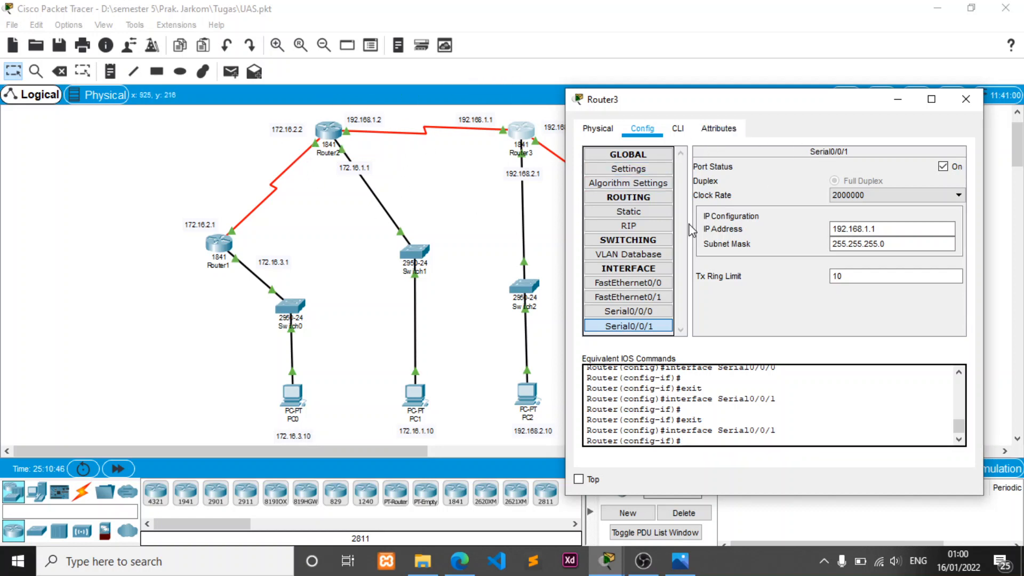
Step: Examine the RIP network list of Router3 against the topology labels, and close the router's window
{"action": "left_click", "coordinate": [644, 227]}
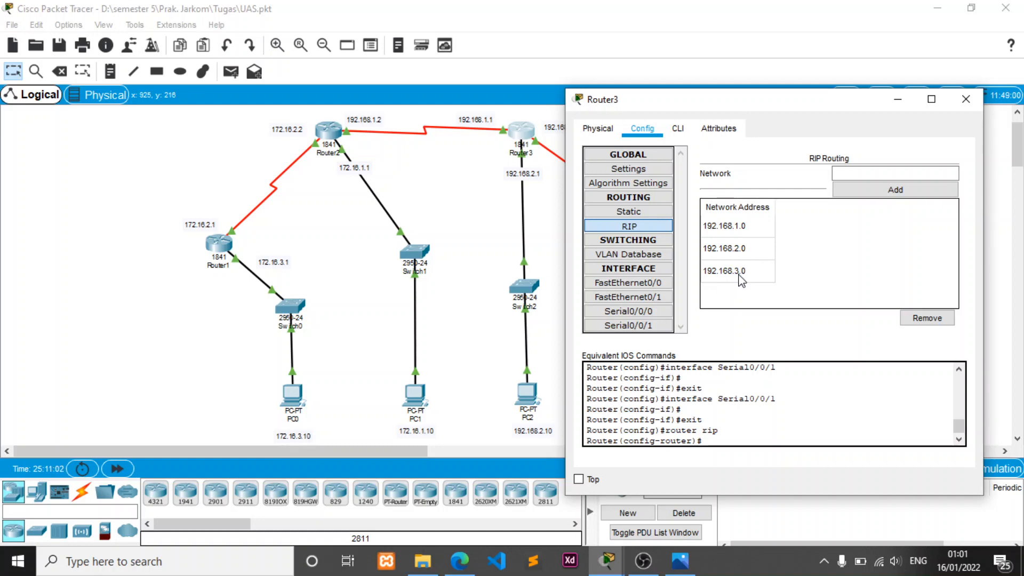
{"action": "left_click_drag", "start_coordinate": [688, 102], "coordinate": [747, 108]}
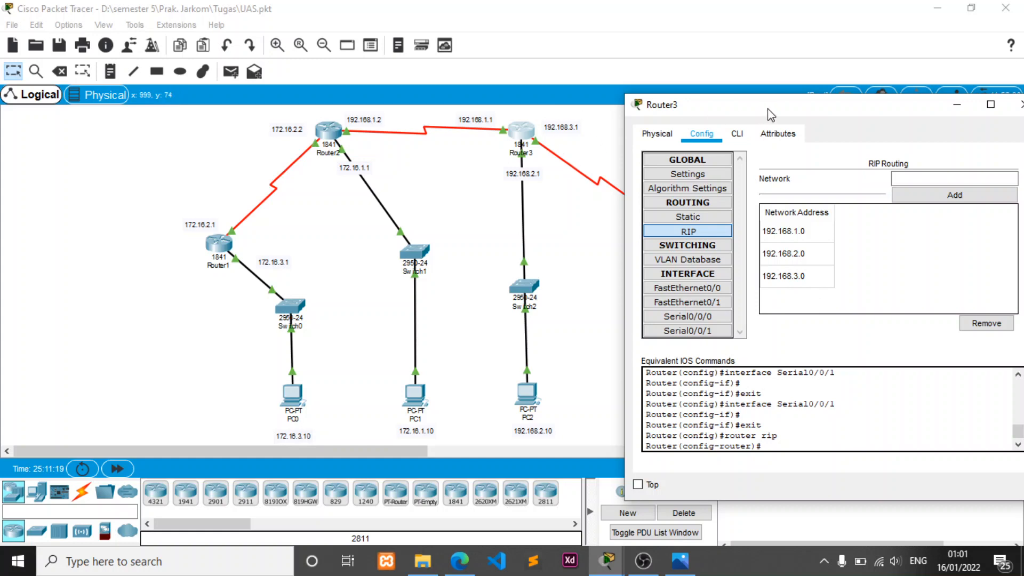
{"action": "left_click_drag", "start_coordinate": [768, 113], "coordinate": [604, 115]}
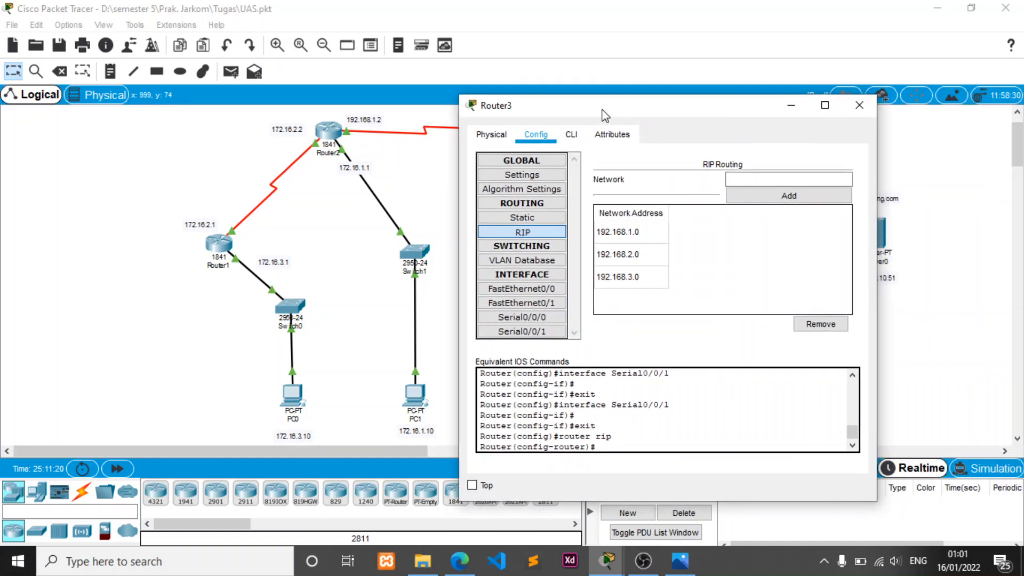
{"action": "left_click", "coordinate": [859, 105]}
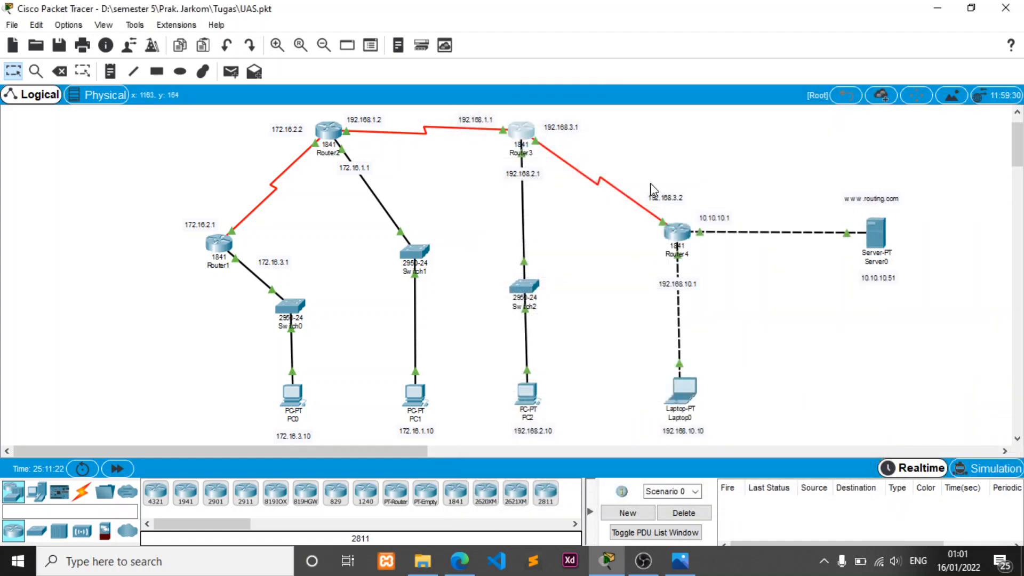
Step: Examine PC2's static IP configuration, compare it with the reference diagram UAS.png in Photos, and close PC2's window
{"action": "left_click", "coordinate": [526, 393]}
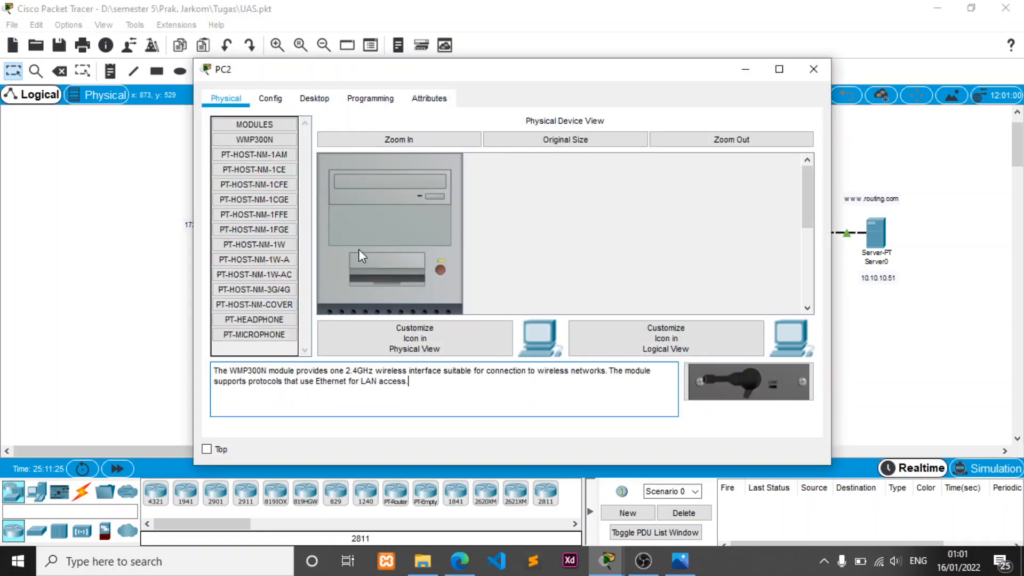
{"action": "left_click", "coordinate": [304, 102]}
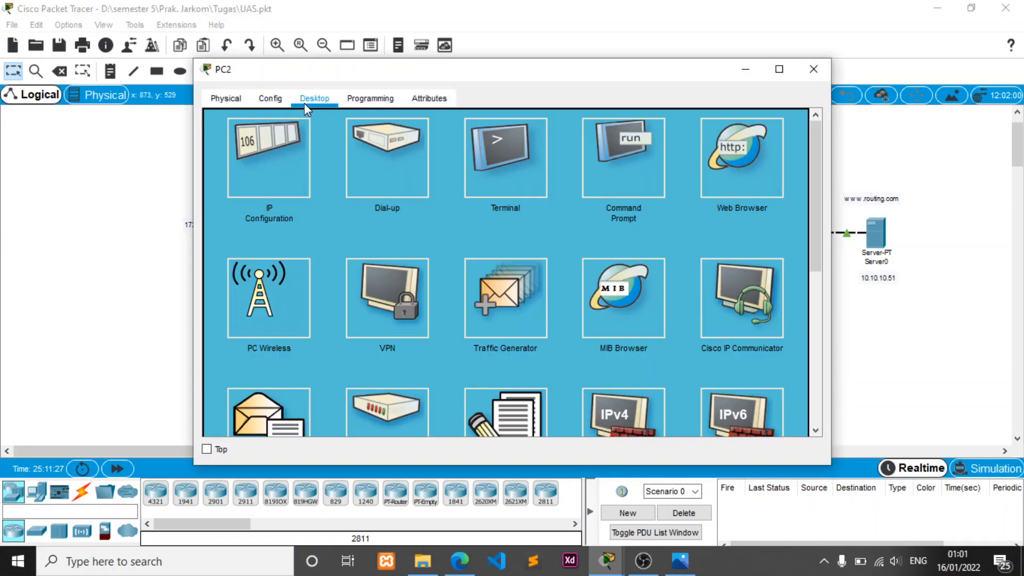
{"action": "left_click", "coordinate": [283, 165]}
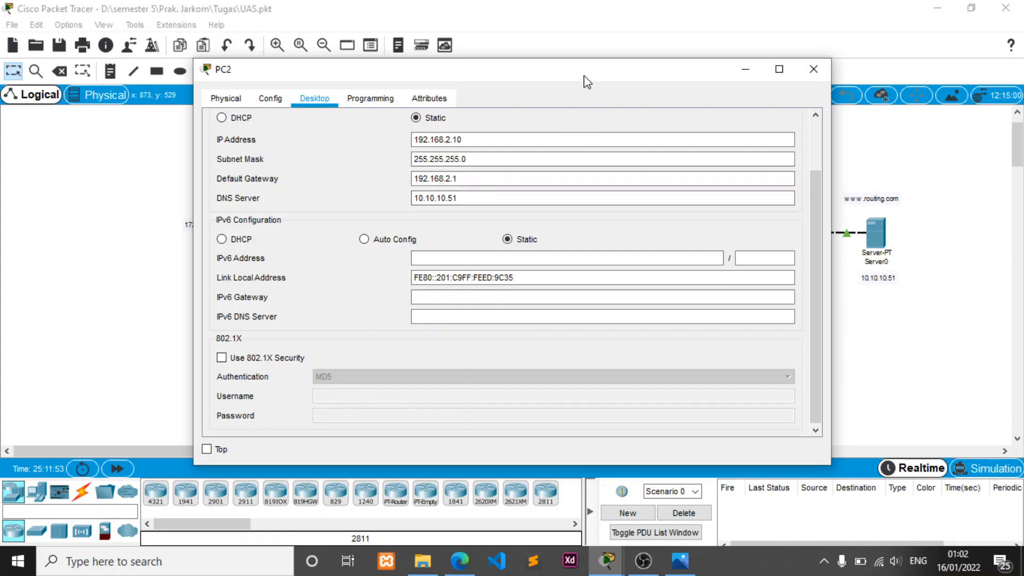
{"action": "left_click_drag", "start_coordinate": [587, 81], "coordinate": [695, 336]}
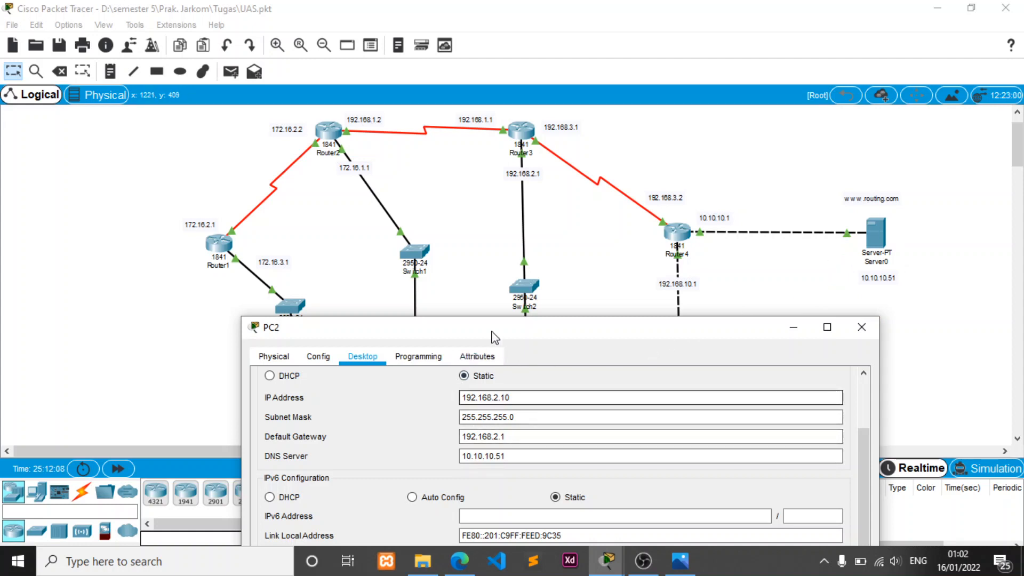
{"action": "left_click", "coordinate": [685, 565]}
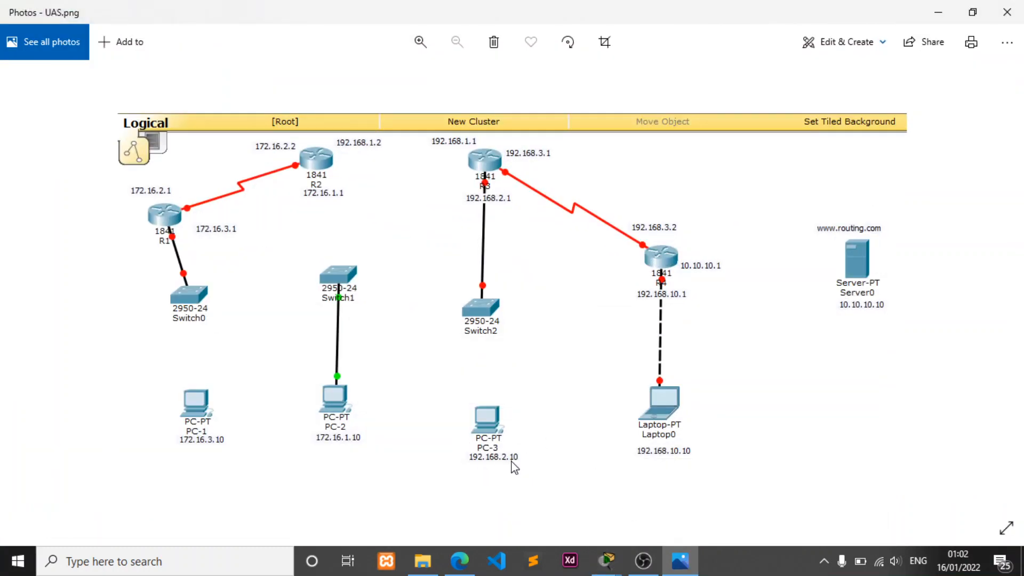
{"action": "left_click", "coordinate": [606, 560]}
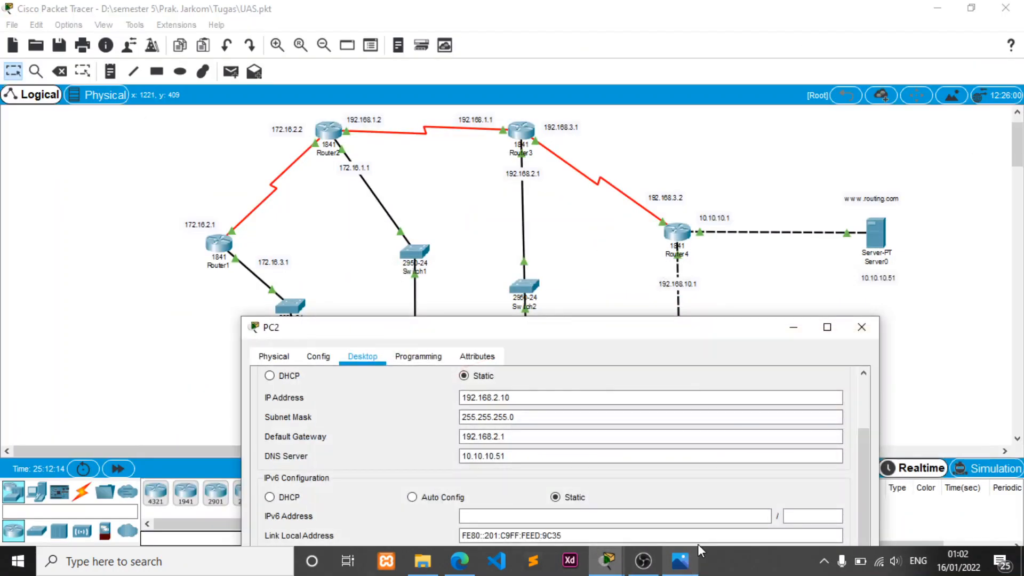
{"action": "left_click", "coordinate": [861, 327]}
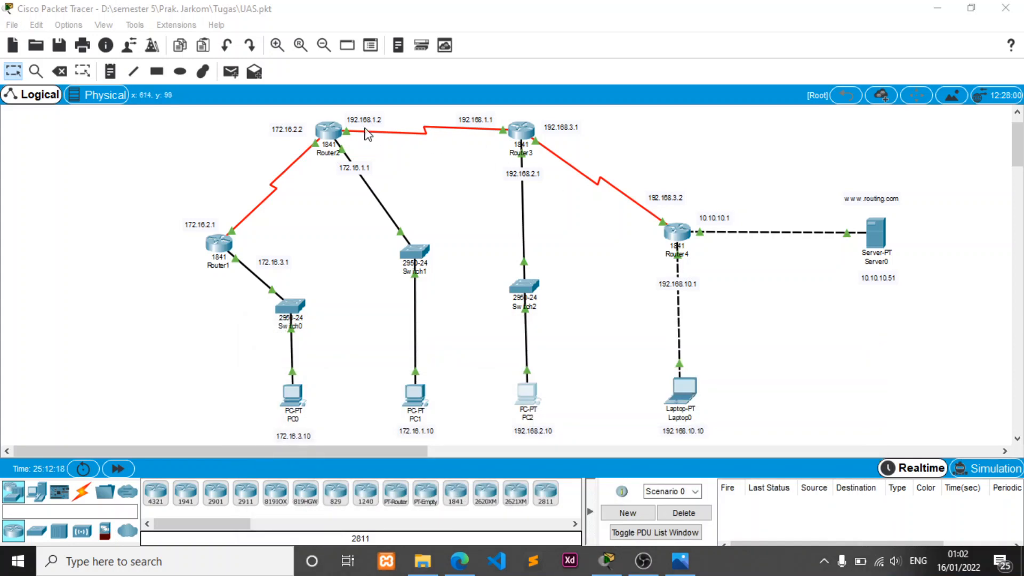
Step: Examine the IP address and subnet mask of Router2's FastEthernet0/0 interface alongside the topology
{"action": "left_click", "coordinate": [321, 130]}
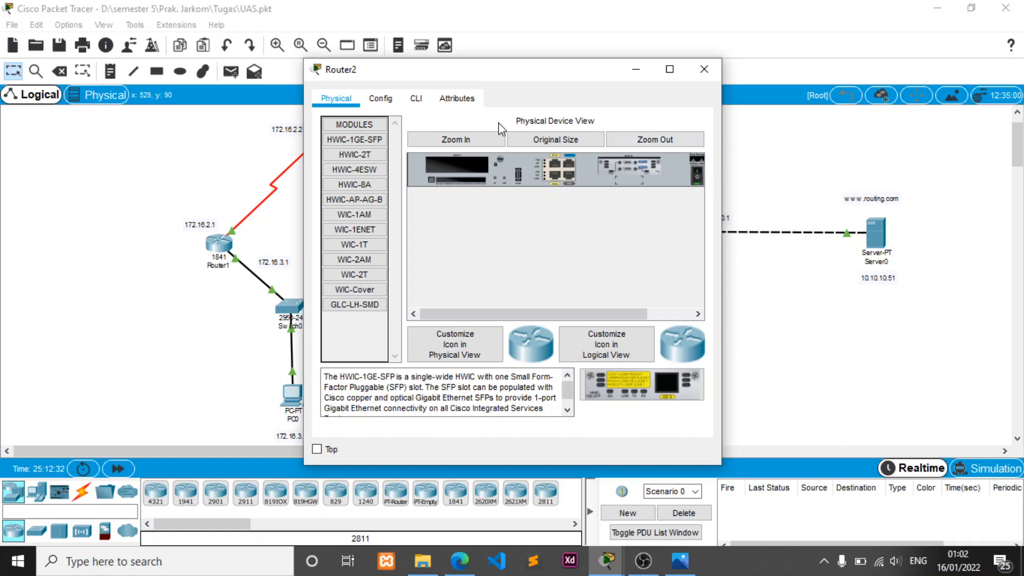
{"action": "left_click", "coordinate": [381, 101]}
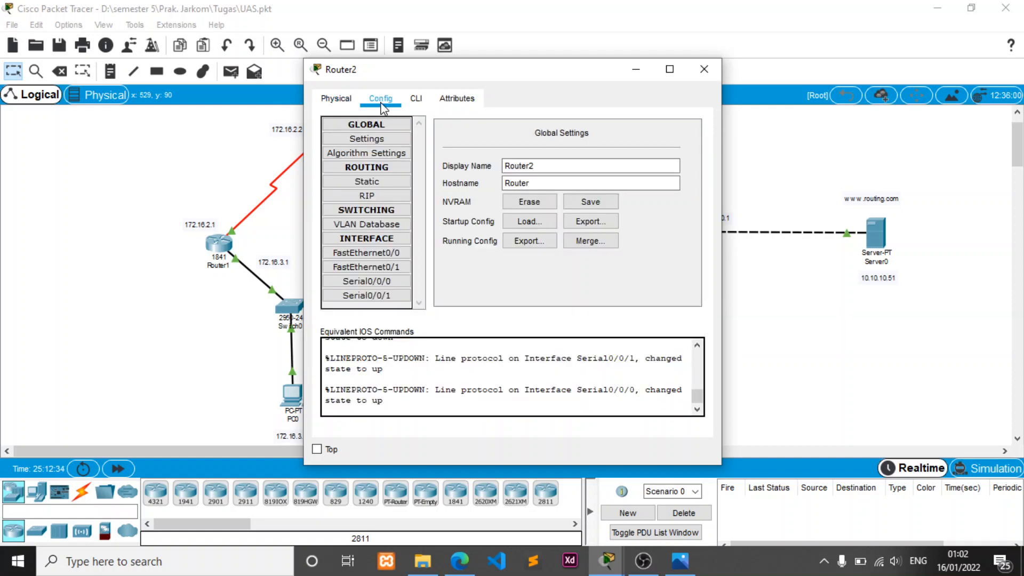
{"action": "left_click", "coordinate": [378, 253]}
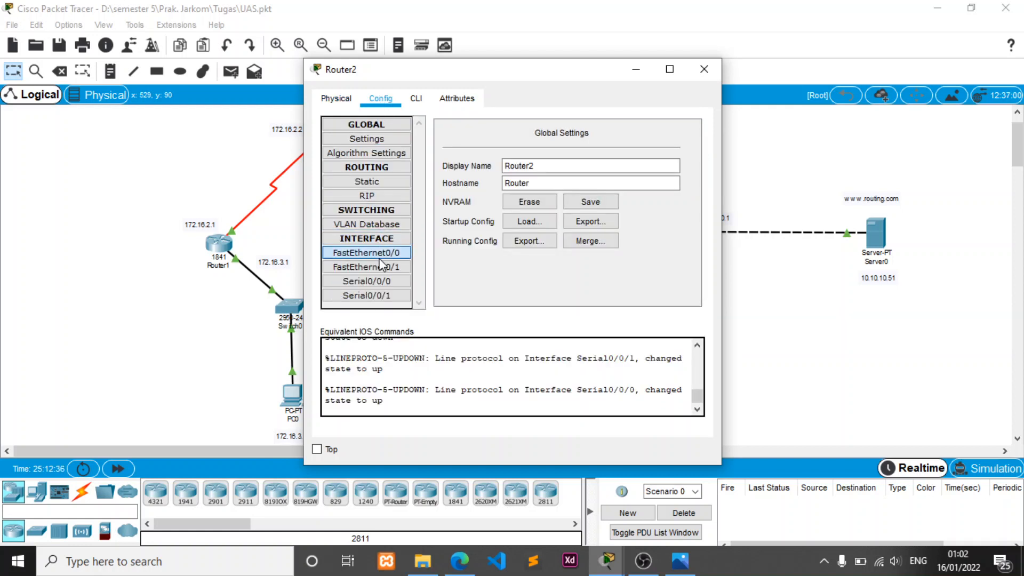
{"action": "left_click_drag", "start_coordinate": [461, 77], "coordinate": [693, 95]}
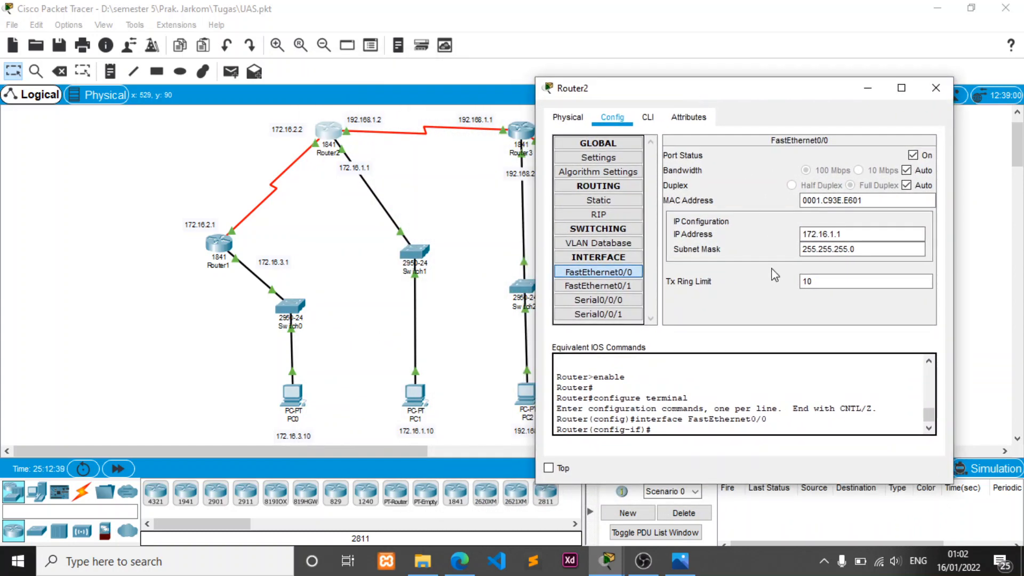
{"action": "left_click", "coordinate": [810, 235]}
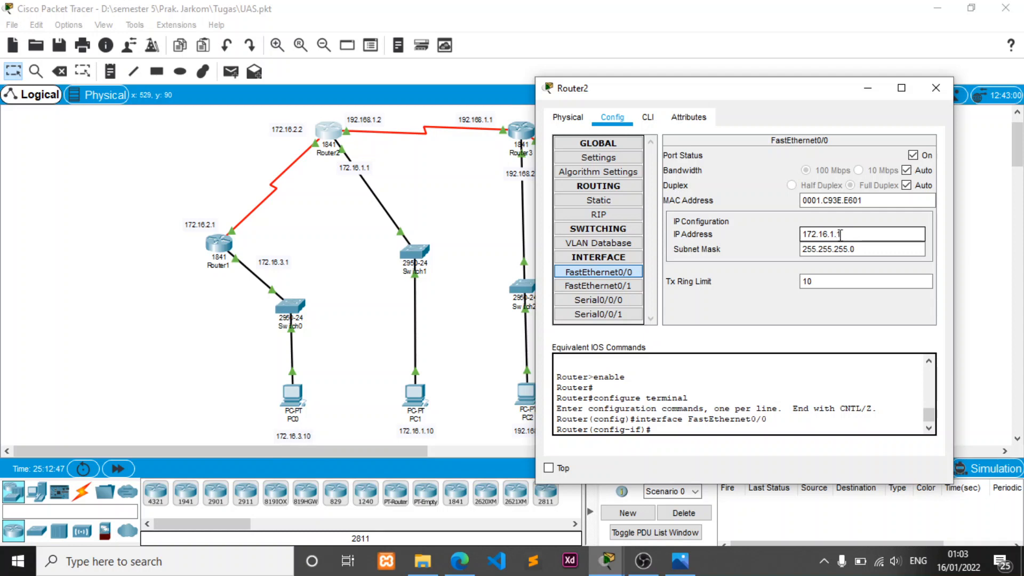
{"action": "left_click", "coordinate": [828, 251]}
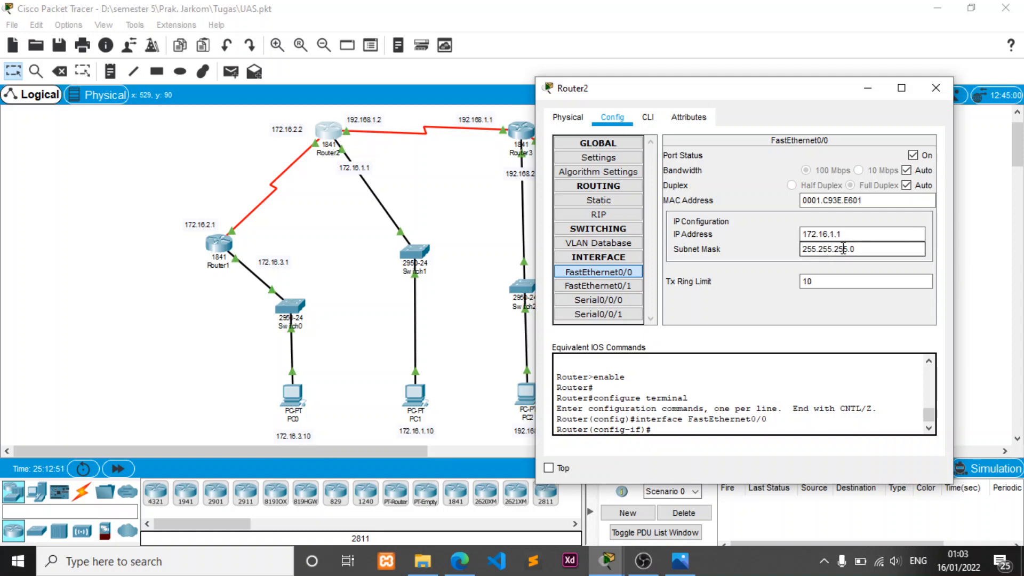
{"action": "left_click", "coordinate": [898, 216]}
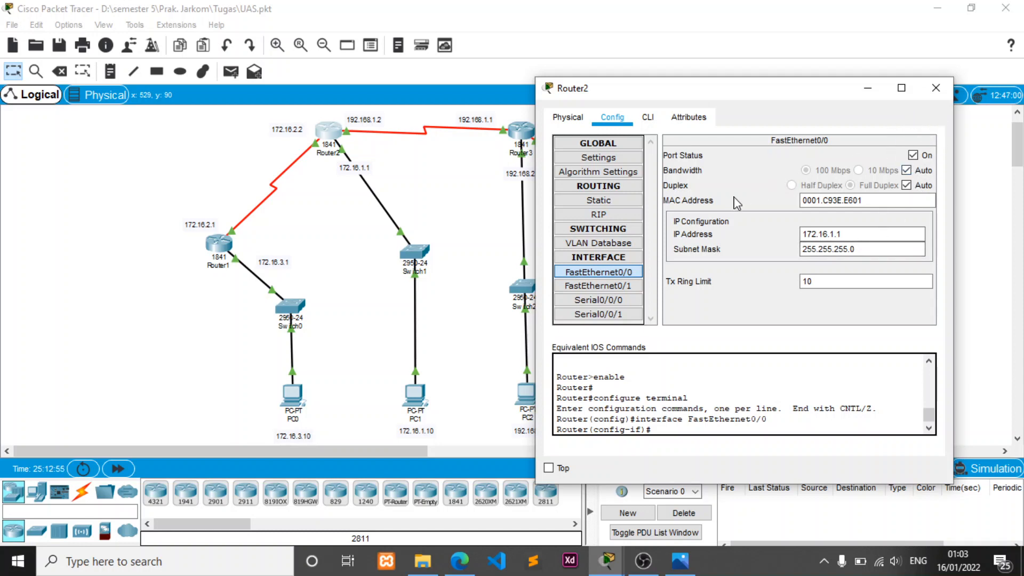
Step: Examine the IP address and subnet mask of Router2's Serial0/0/0 interface against the topology label
{"action": "left_click", "coordinate": [609, 305]}
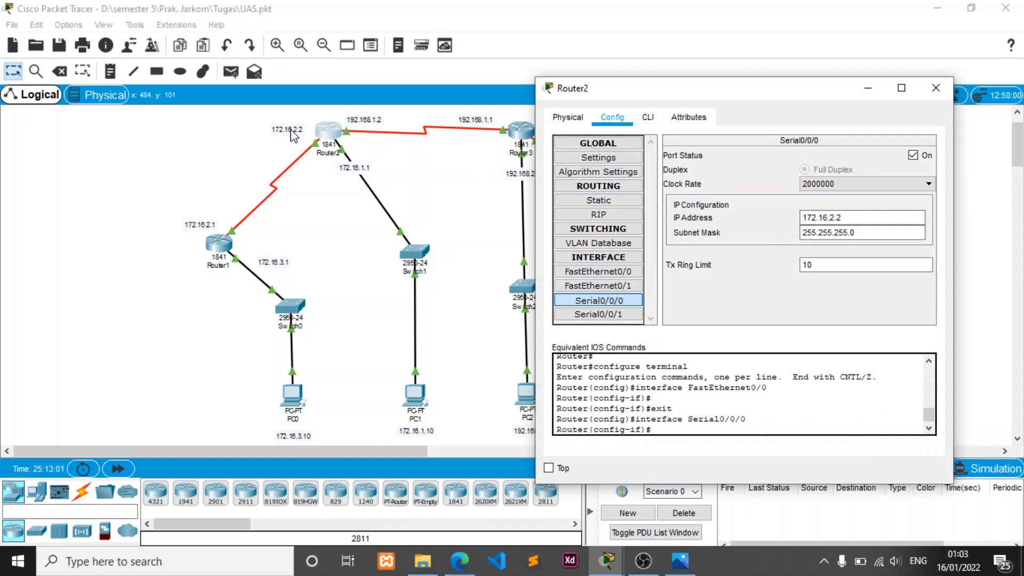
{"action": "left_click", "coordinate": [816, 227]}
{"action": "left_click", "coordinate": [827, 218]}
{"action": "left_click", "coordinate": [825, 235]}
{"action": "left_click", "coordinate": [825, 218]}
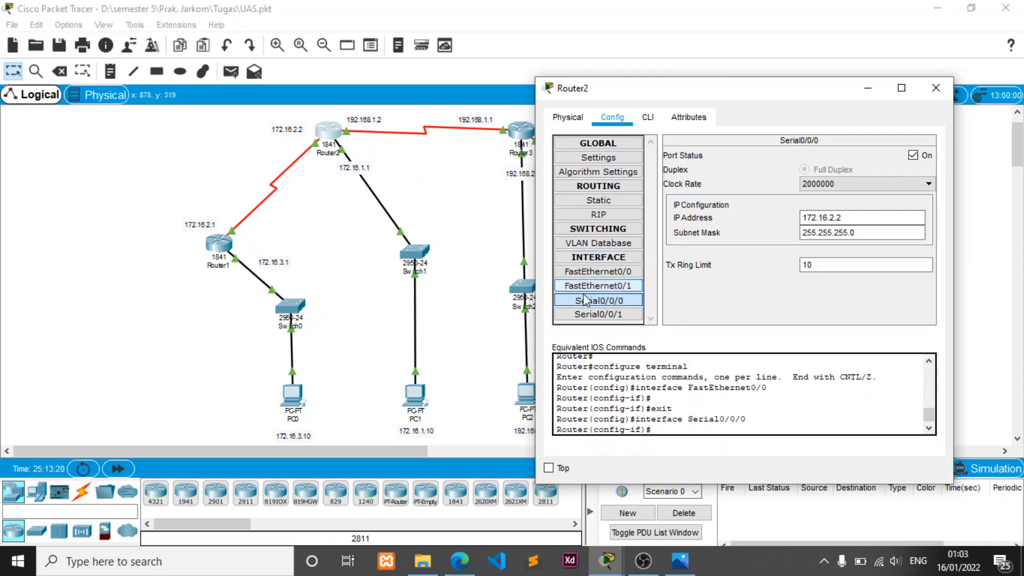
Step: Examine Router2's Serial0/0/1 IP settings and its RIP network list, and close the router's window
{"action": "left_click", "coordinate": [607, 315]}
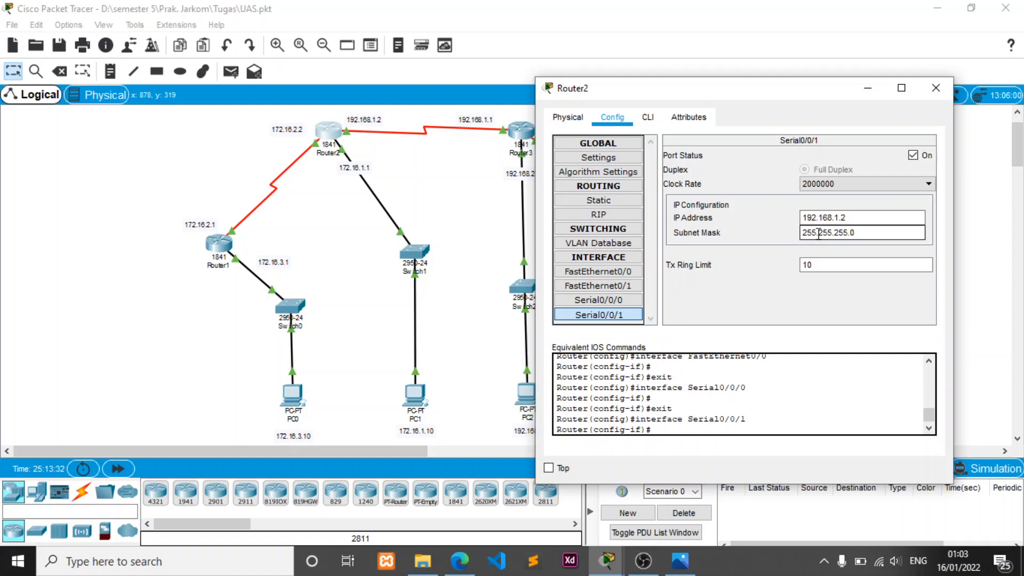
{"action": "left_click", "coordinate": [863, 233]}
{"action": "left_click", "coordinate": [755, 223]}
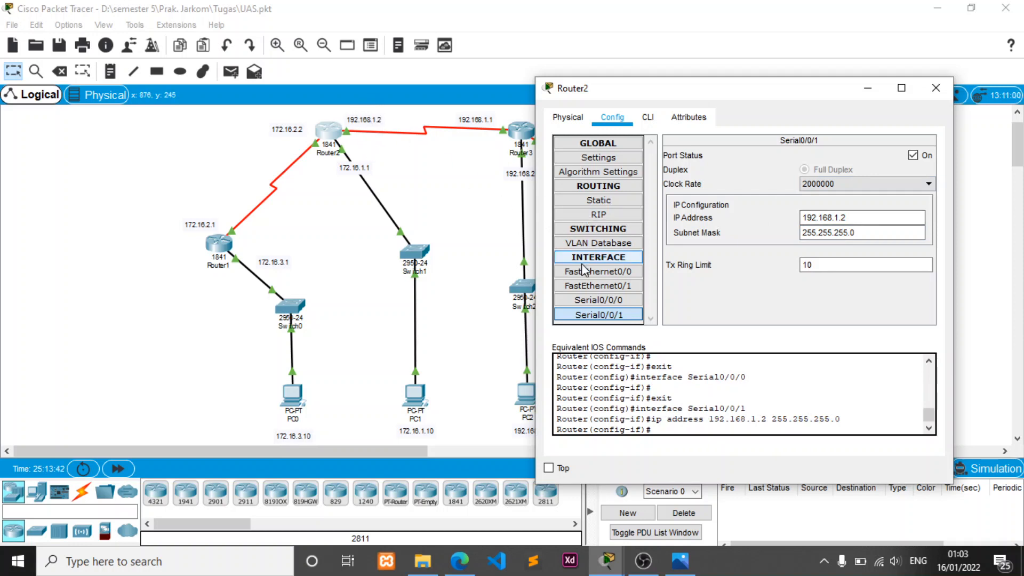
{"action": "left_click", "coordinate": [616, 216]}
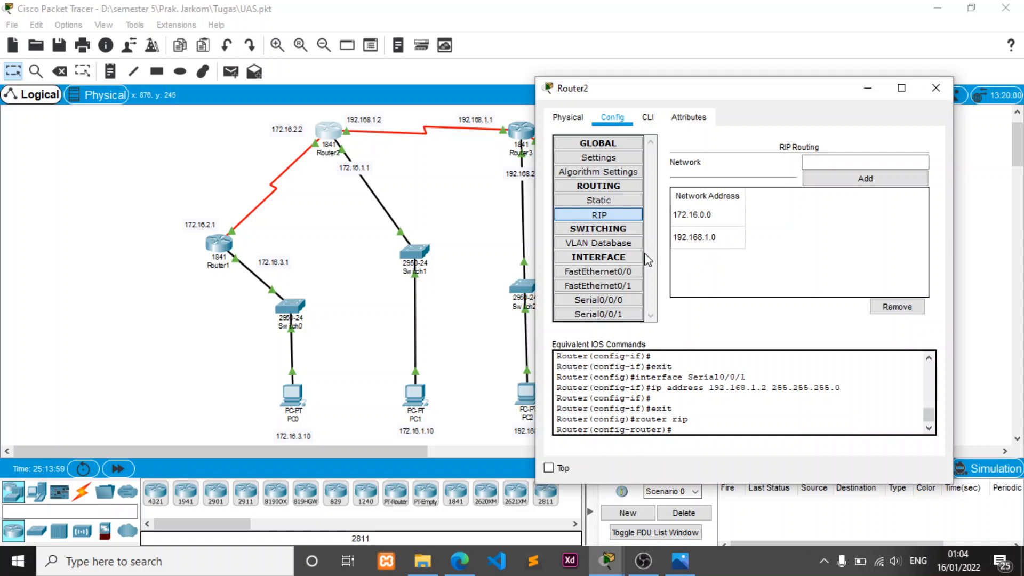
{"action": "left_click", "coordinate": [936, 87]}
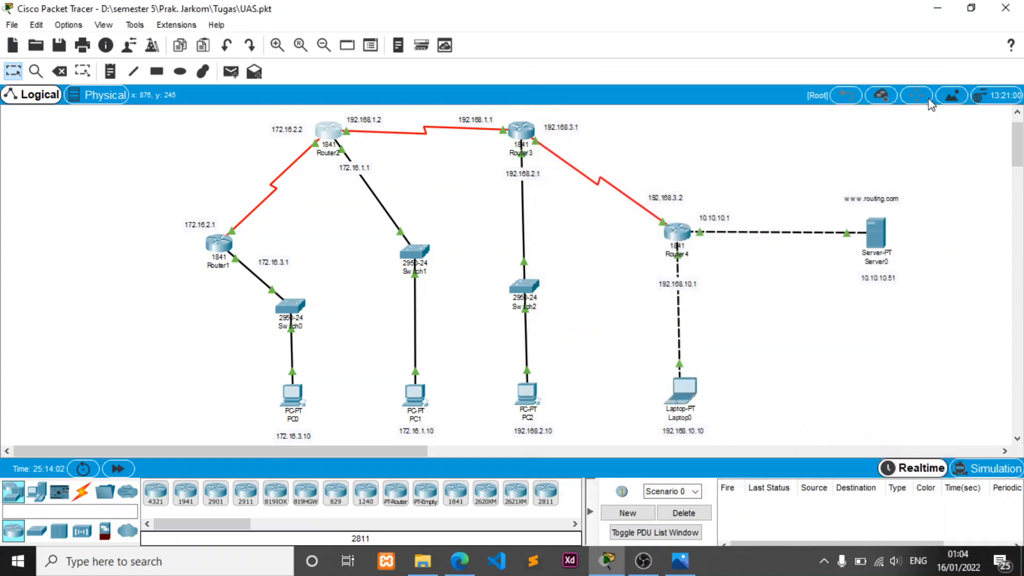
Step: Examine PC1's static IP configuration alongside the topology, compare it with the reference diagram UAS.png in Photos, and close PC1's window
{"action": "left_click", "coordinate": [416, 405]}
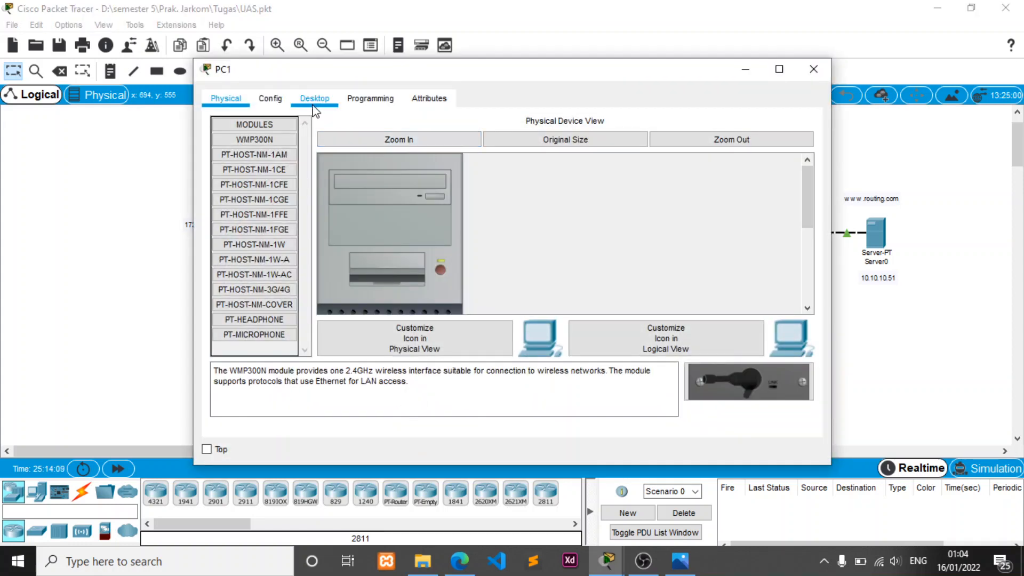
{"action": "left_click", "coordinate": [314, 101]}
{"action": "left_click", "coordinate": [283, 165]}
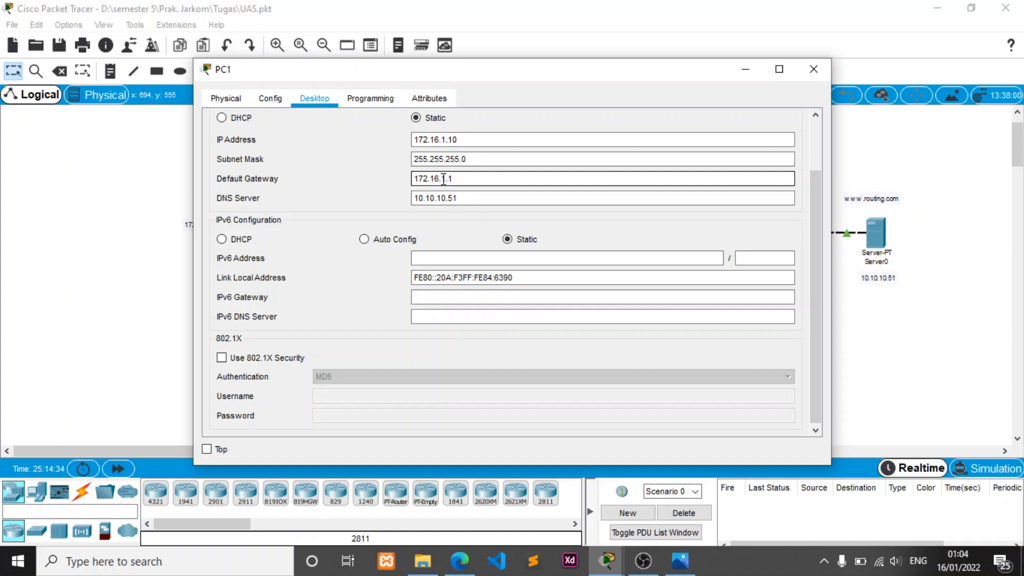
{"action": "left_click", "coordinate": [437, 201]}
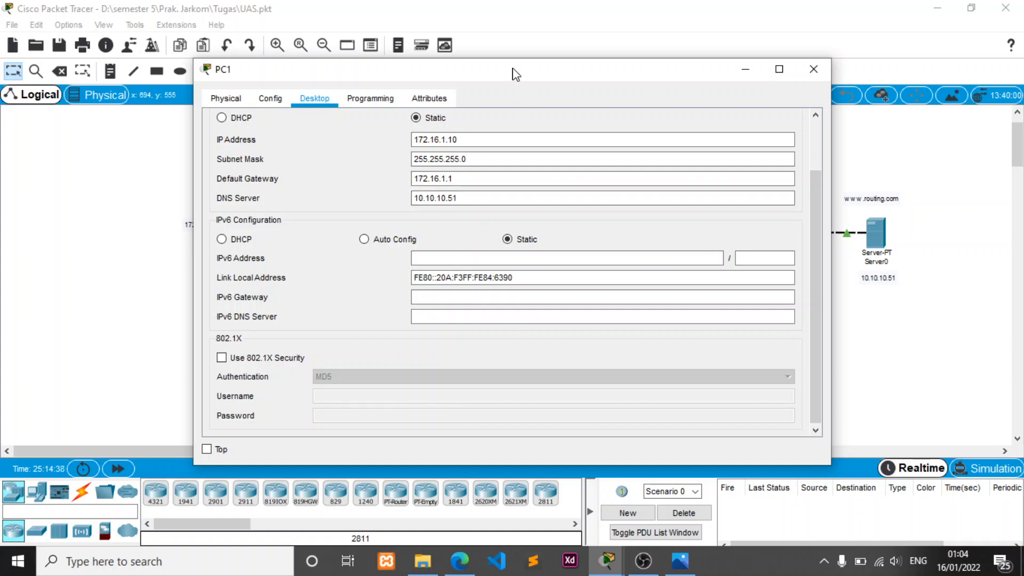
{"action": "left_click_drag", "start_coordinate": [512, 71], "coordinate": [668, 254]}
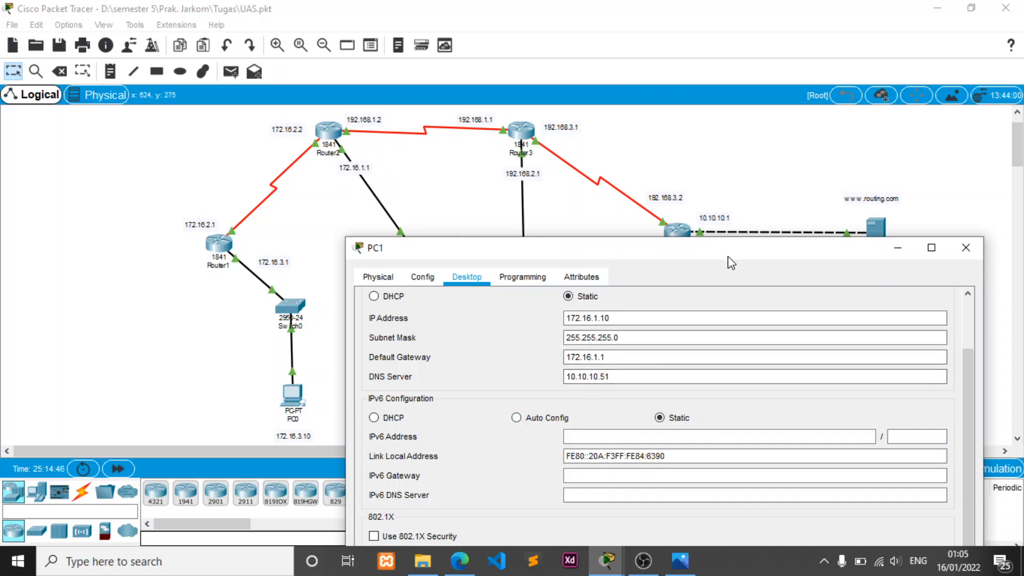
{"action": "left_click_drag", "start_coordinate": [657, 257], "coordinate": [455, 238]}
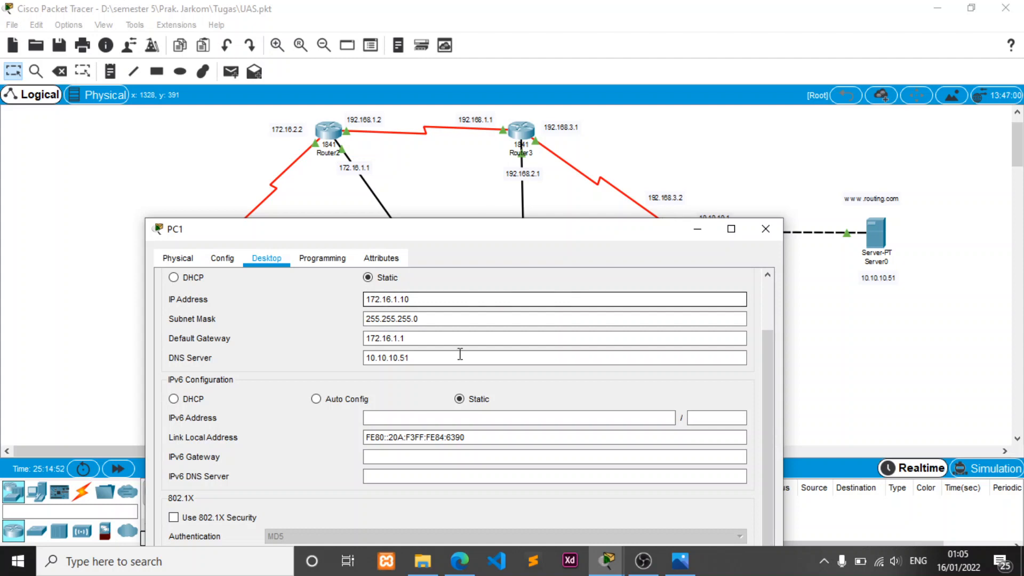
{"action": "left_click", "coordinate": [680, 561]}
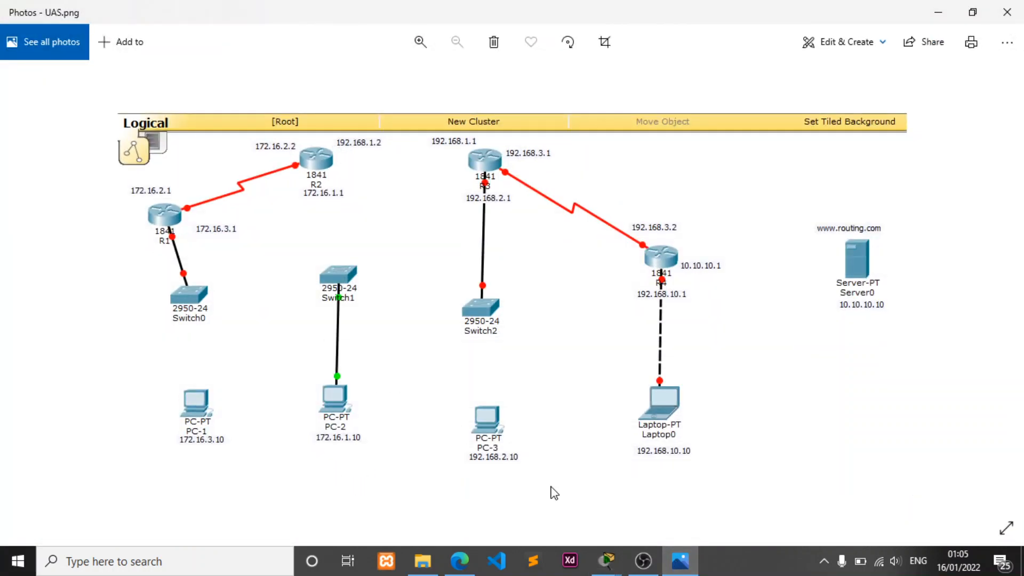
{"action": "left_click", "coordinate": [679, 563]}
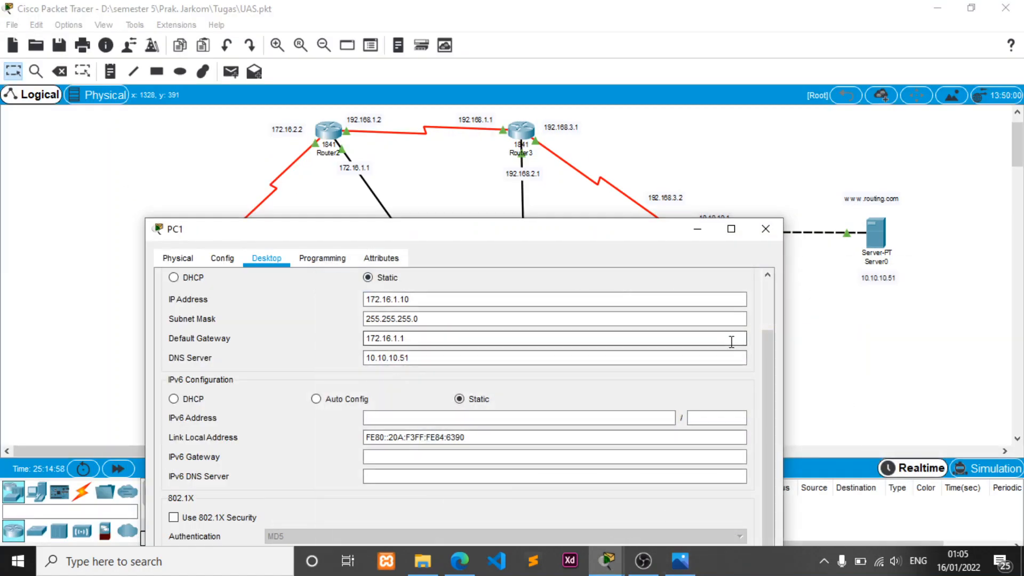
{"action": "left_click", "coordinate": [766, 230]}
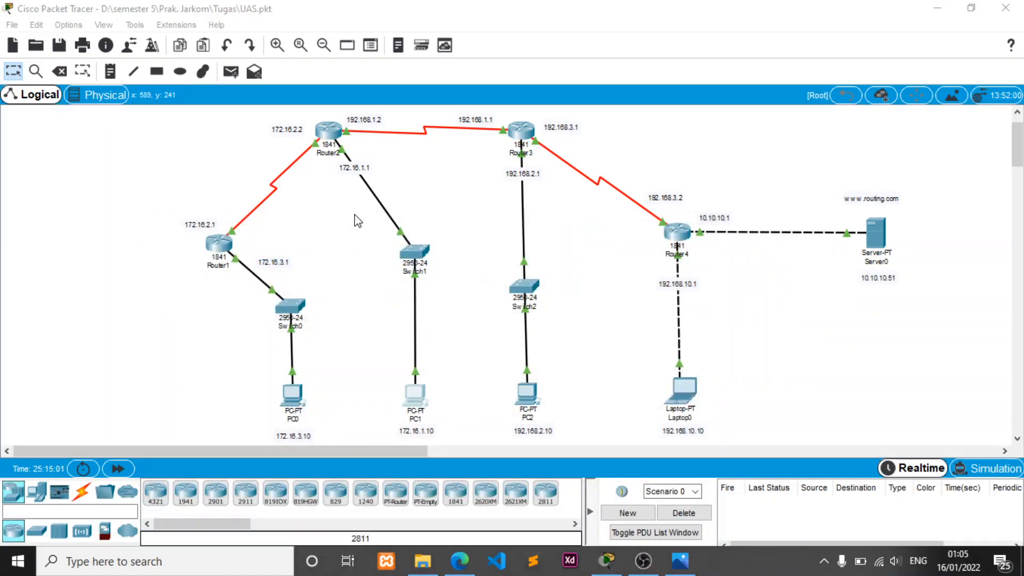
Step: Examine the IP address and subnet mask of Router1's FastEthernet0/0 interface against the topology label
{"action": "left_click", "coordinate": [224, 247]}
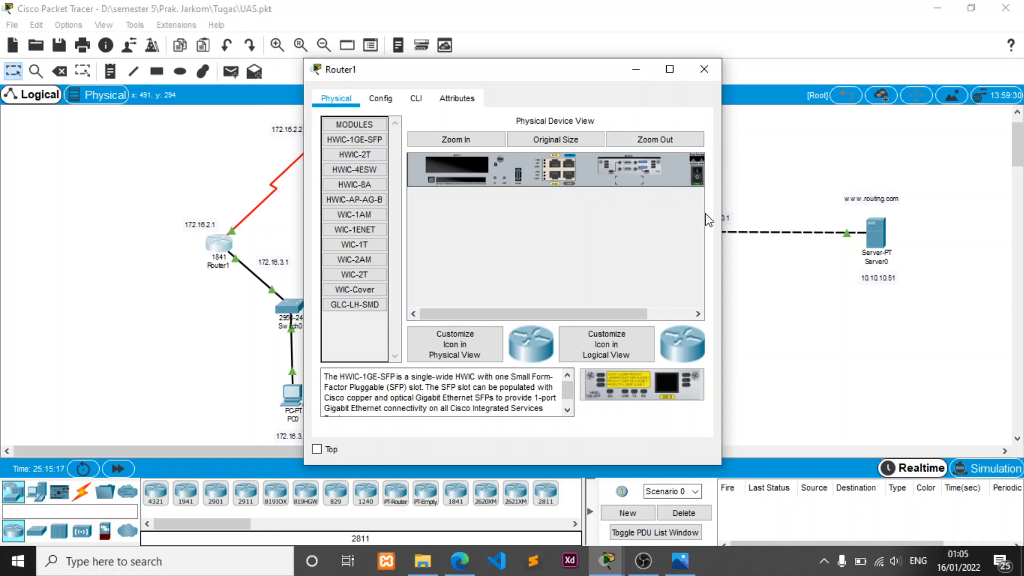
{"action": "left_click", "coordinate": [385, 103]}
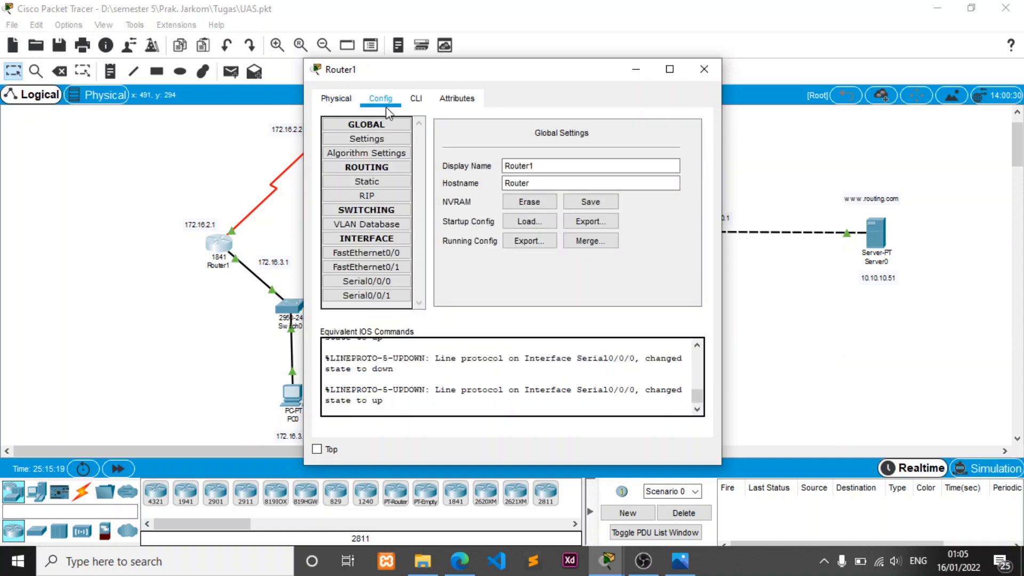
{"action": "left_click", "coordinate": [393, 254]}
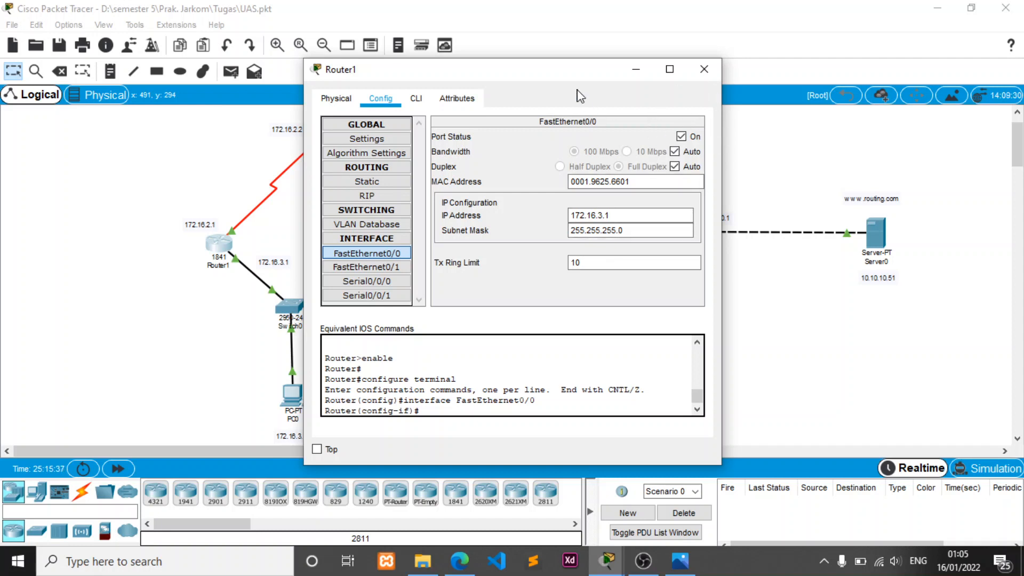
{"action": "left_click_drag", "start_coordinate": [544, 69], "coordinate": [682, 64]}
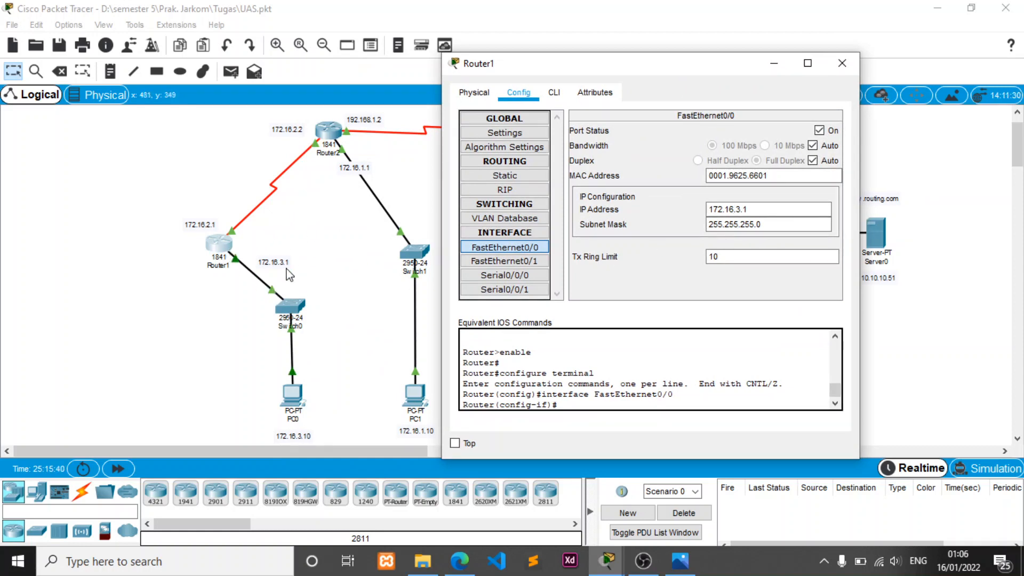
Step: Examine the IP address and subnet mask of Router1's Serial0/0/0 interface
{"action": "left_click", "coordinate": [525, 276]}
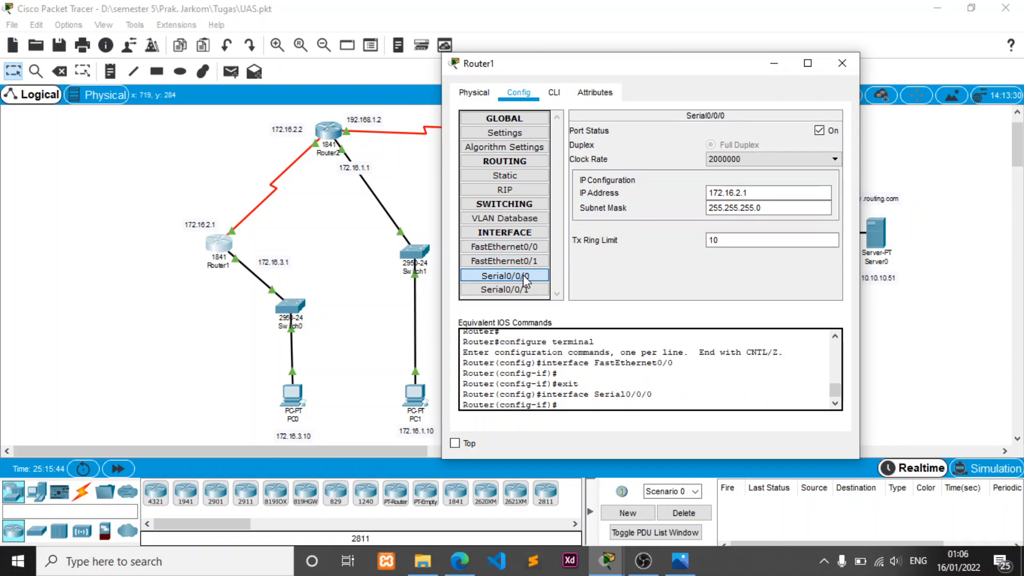
{"action": "left_click", "coordinate": [711, 208]}
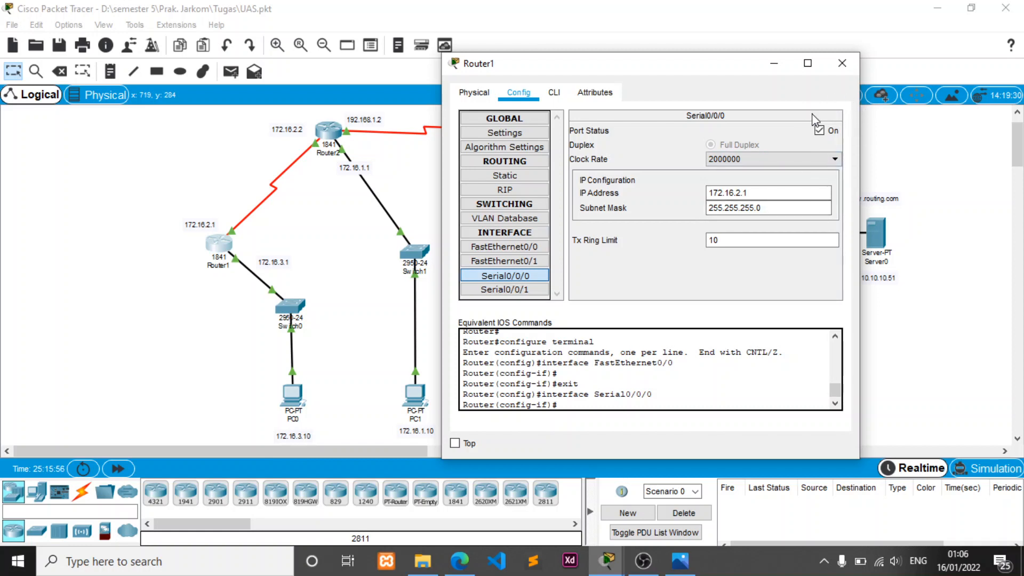
{"action": "left_click", "coordinate": [741, 192]}
Step: Check Router1's FastEthernet0/1 and Serial0/0/1 settings and its RIP network list, and close the router's window
{"action": "left_click", "coordinate": [510, 262]}
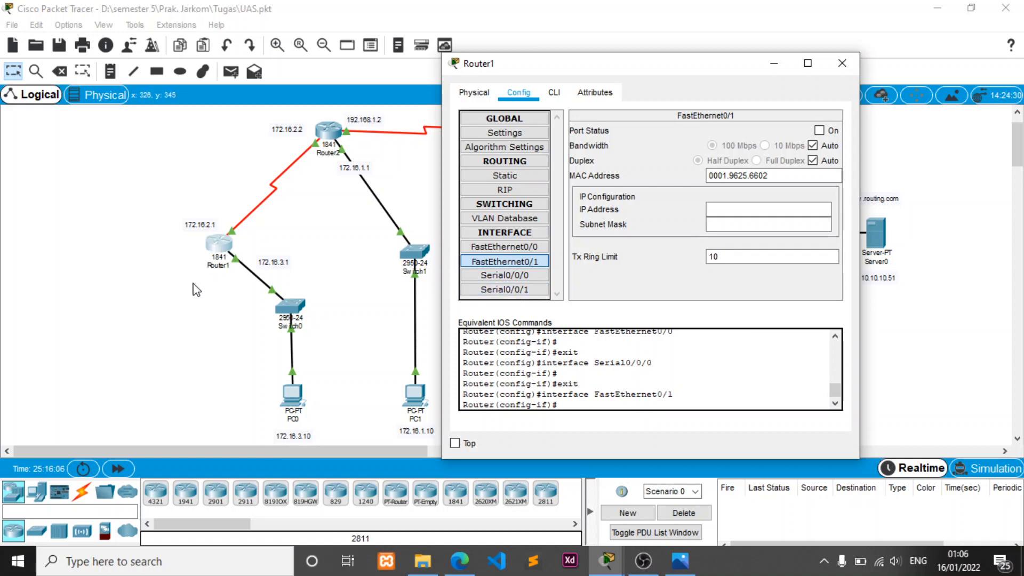
{"action": "left_click", "coordinate": [515, 291]}
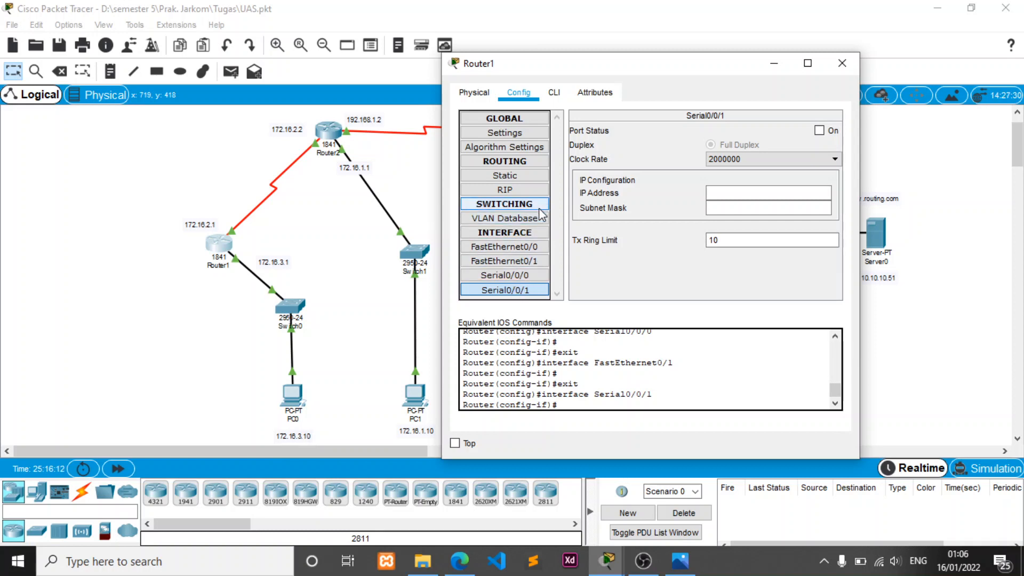
{"action": "left_click", "coordinate": [520, 191]}
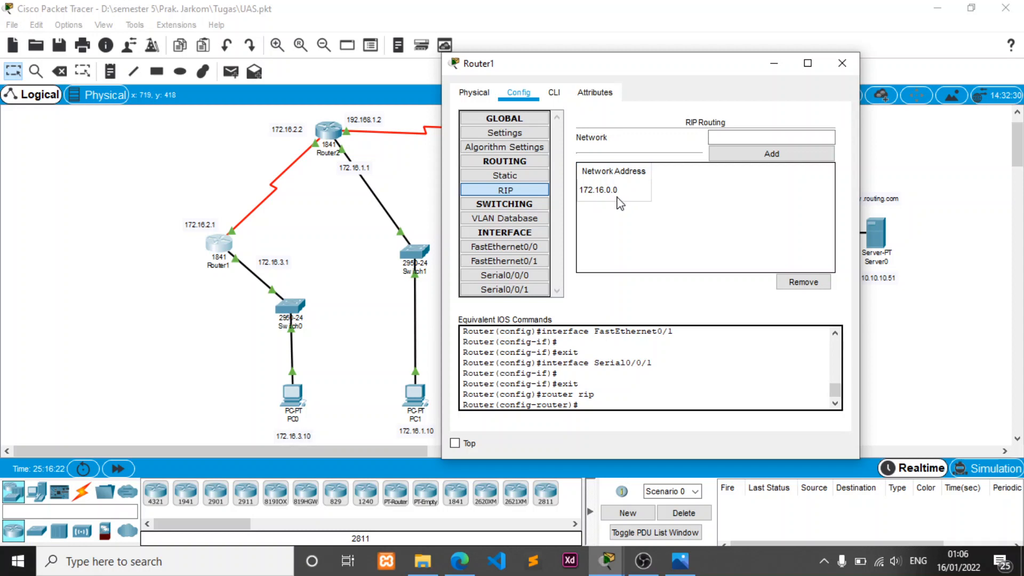
{"action": "left_click", "coordinate": [842, 63]}
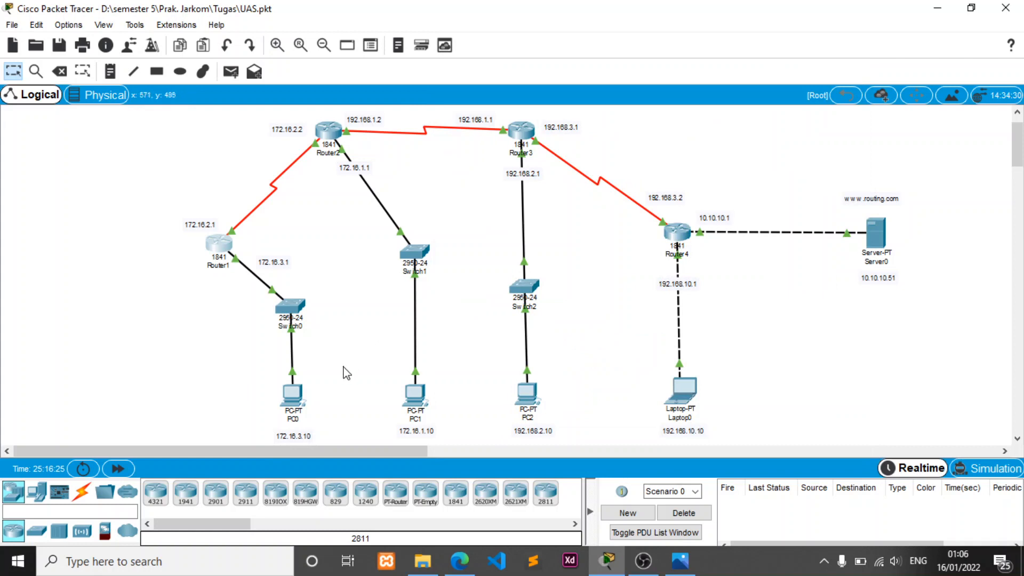
Step: Examine PC0's static IP address, gateway and DNS server alongside the topology, and close its IP configuration
{"action": "left_click", "coordinate": [296, 410]}
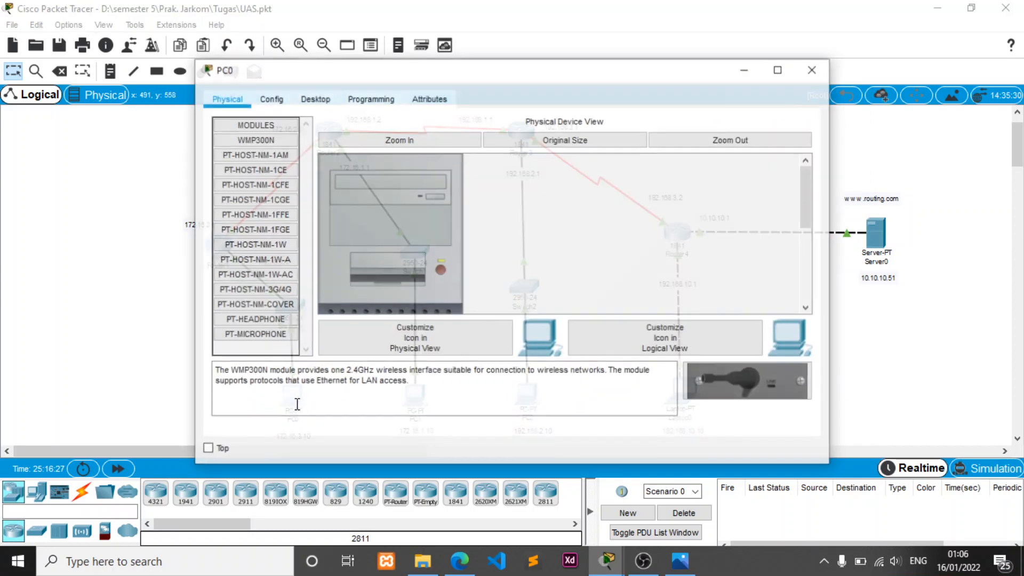
{"action": "left_click", "coordinate": [319, 101]}
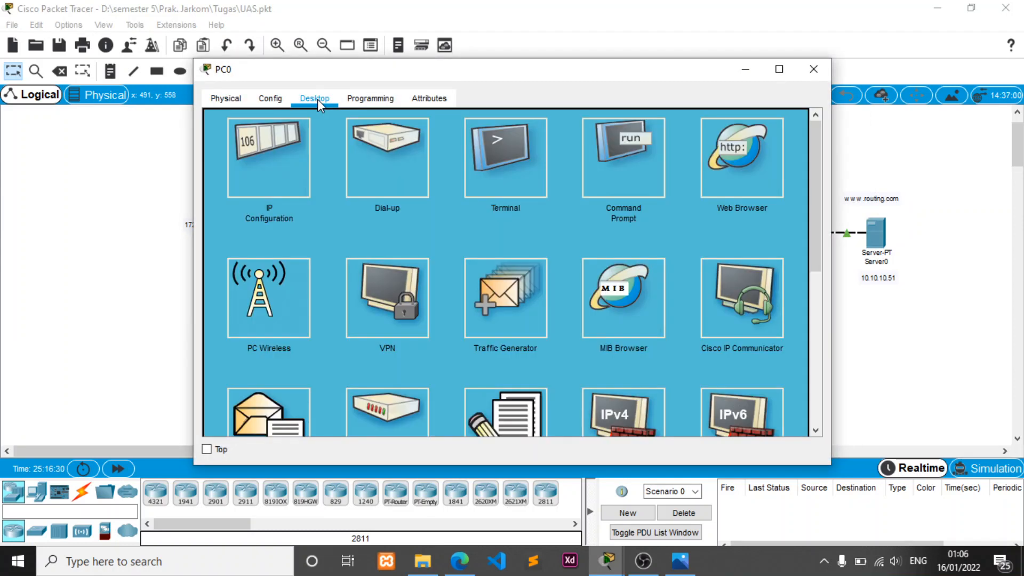
{"action": "left_click", "coordinate": [283, 155]}
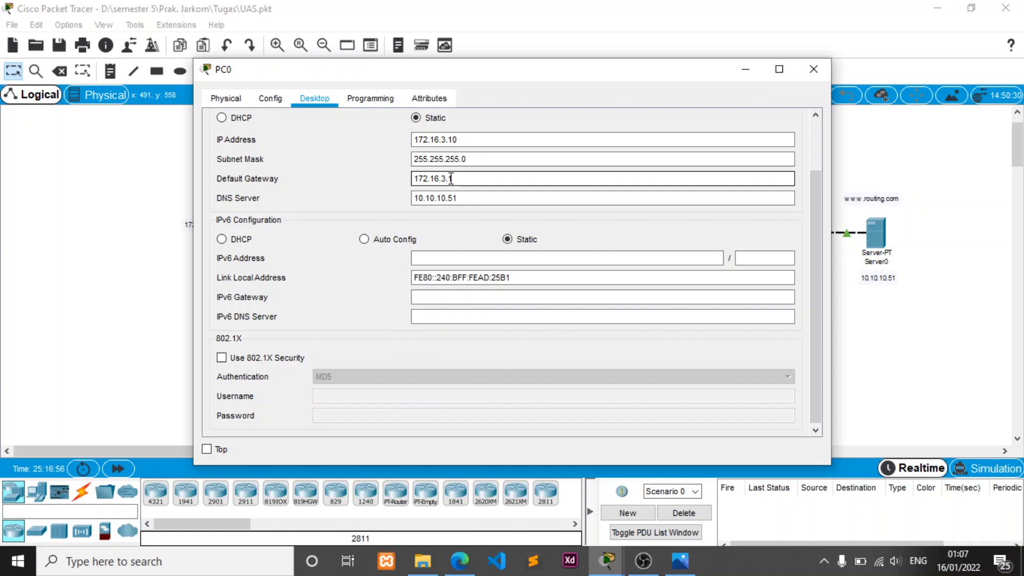
{"action": "left_click_drag", "start_coordinate": [457, 74], "coordinate": [734, 239]}
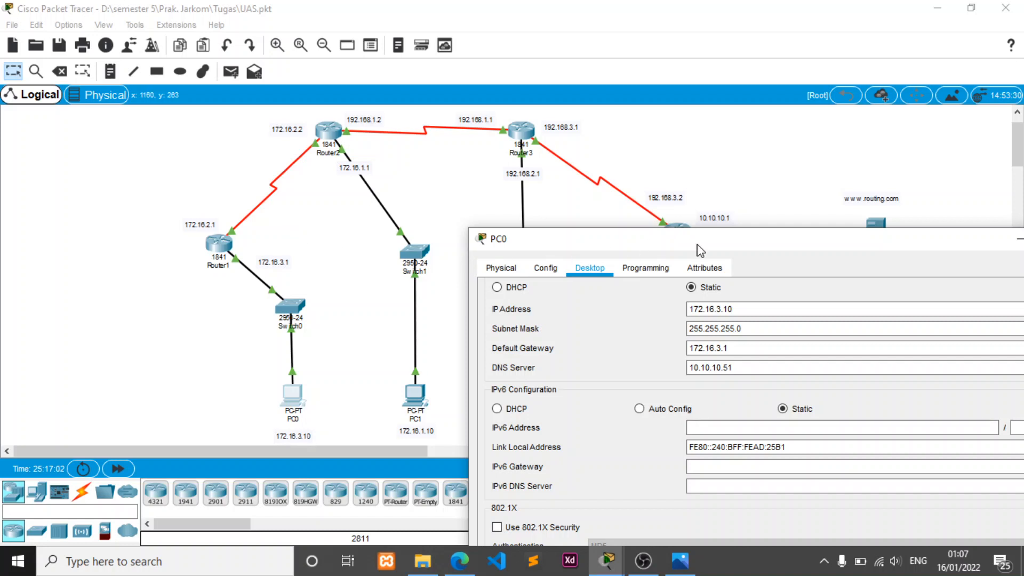
{"action": "left_click_drag", "start_coordinate": [699, 246], "coordinate": [623, 282]}
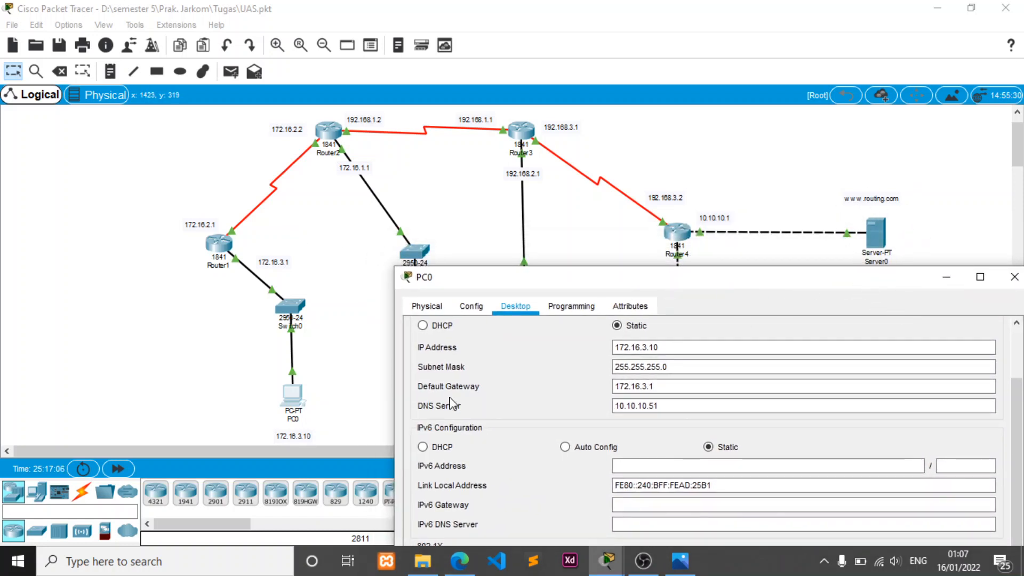
{"action": "left_click", "coordinate": [670, 347]}
{"action": "left_click_drag", "start_coordinate": [558, 288], "coordinate": [360, 251]}
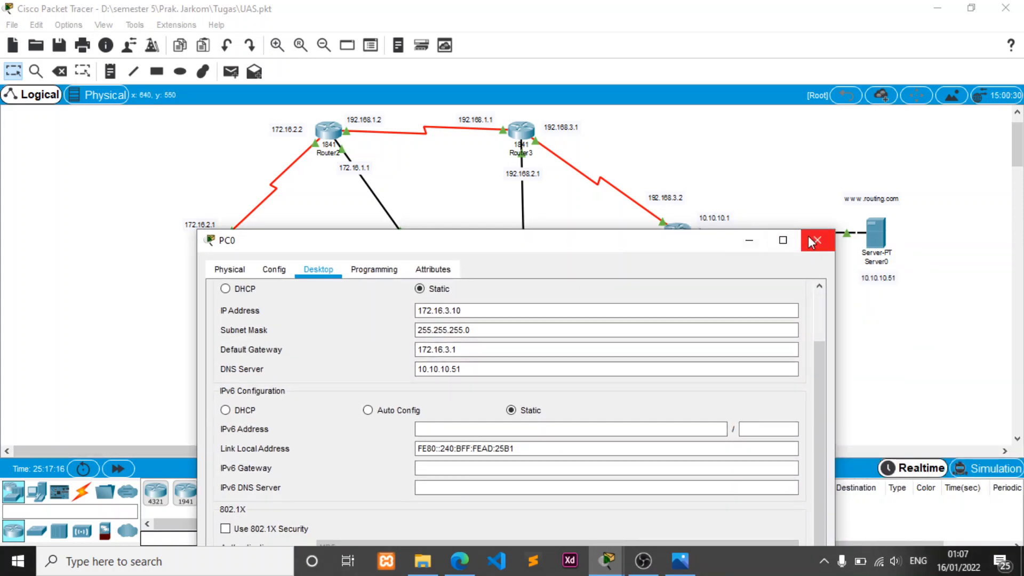
{"action": "scroll", "coordinate": [688, 372], "scroll_direction": "up", "scroll_amount": 2}
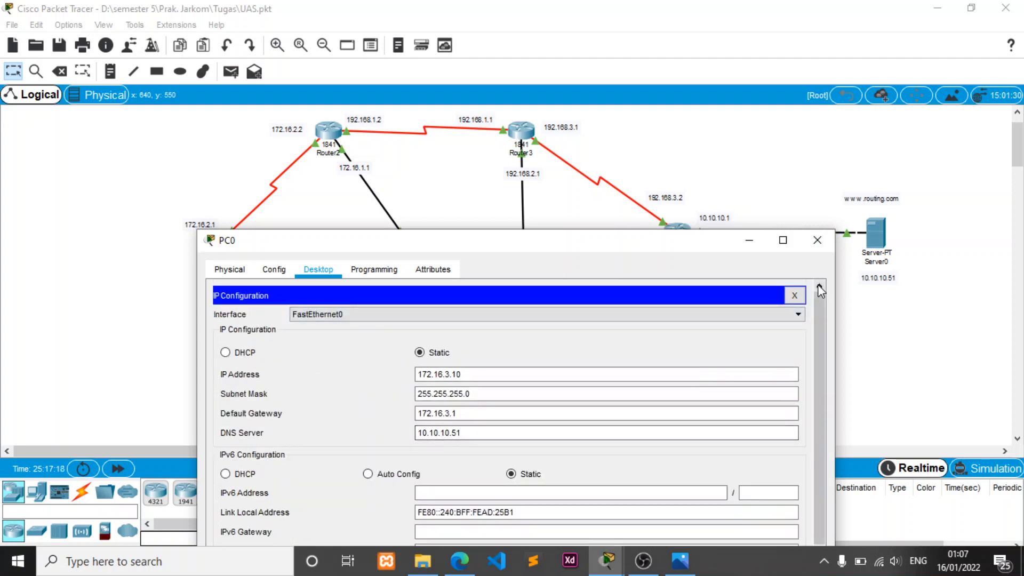
{"action": "left_click", "coordinate": [795, 296]}
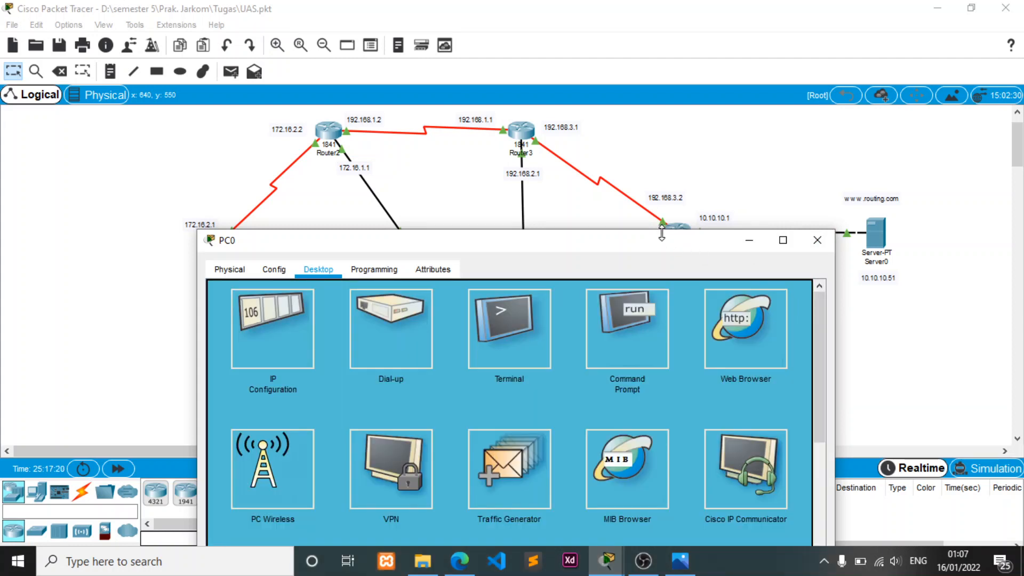
{"action": "left_click_drag", "start_coordinate": [665, 247], "coordinate": [601, 101]}
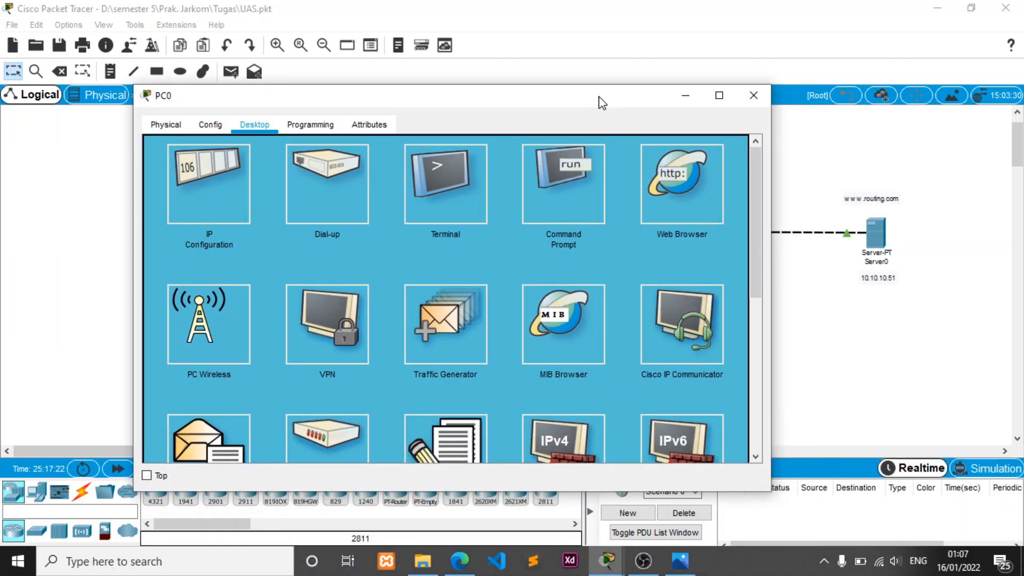
{"action": "left_click", "coordinate": [659, 190]}
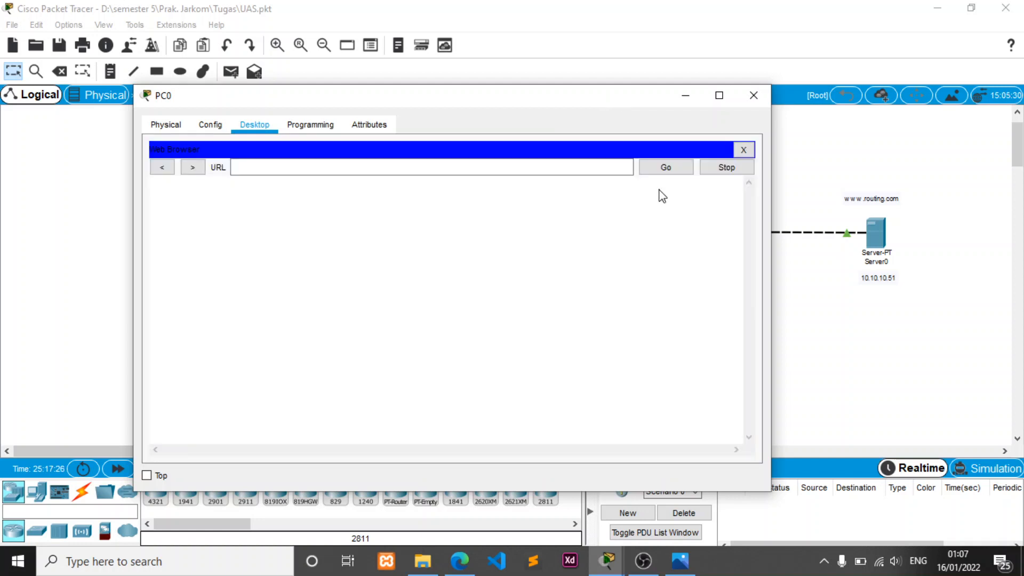
{"action": "left_click", "coordinate": [582, 173]}
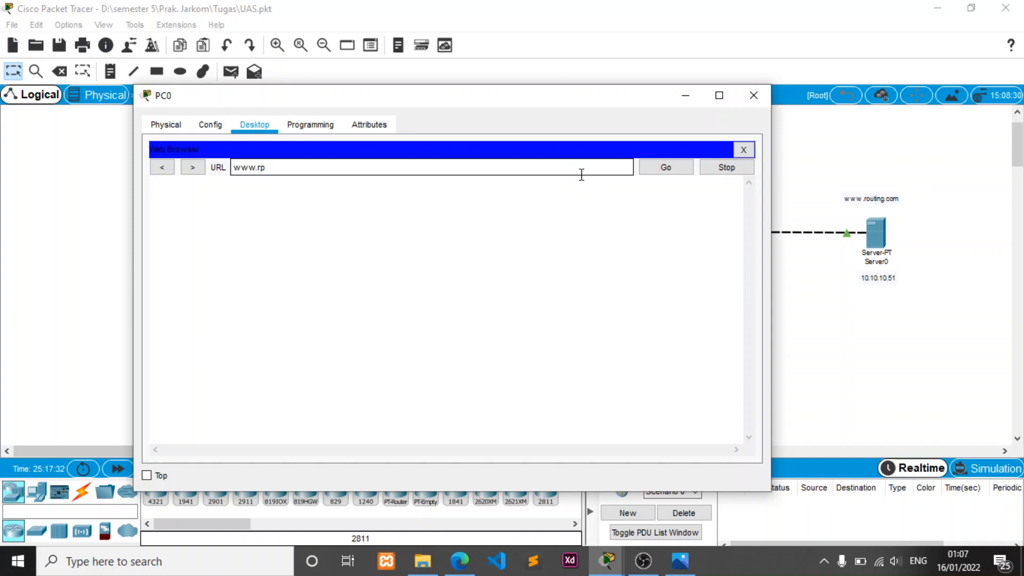
{"action": "type", "text": "www.routing.com"}
{"action": "key", "text": "Return"}
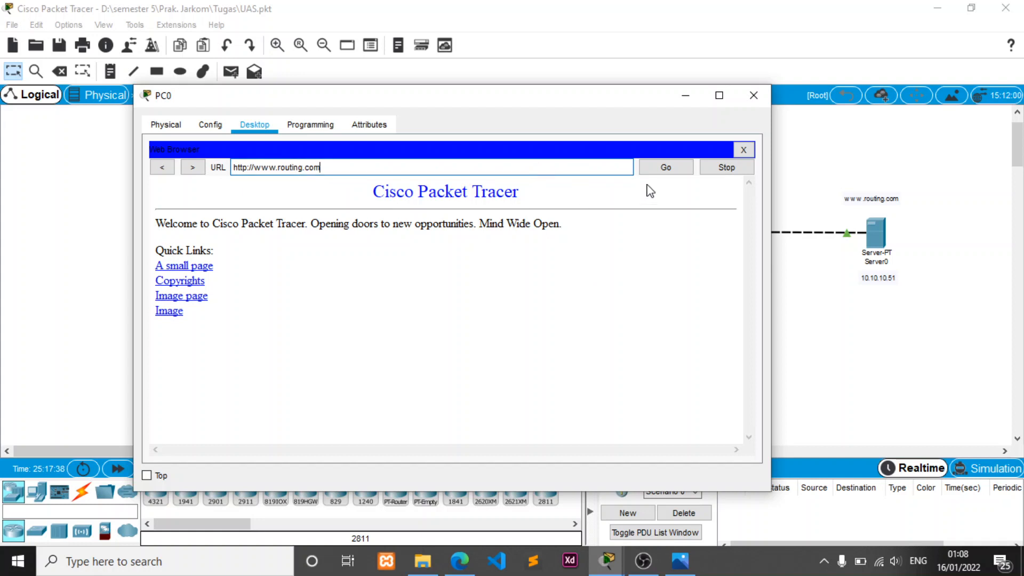
{"action": "left_click", "coordinate": [743, 149]}
{"action": "left_click", "coordinate": [754, 95]}
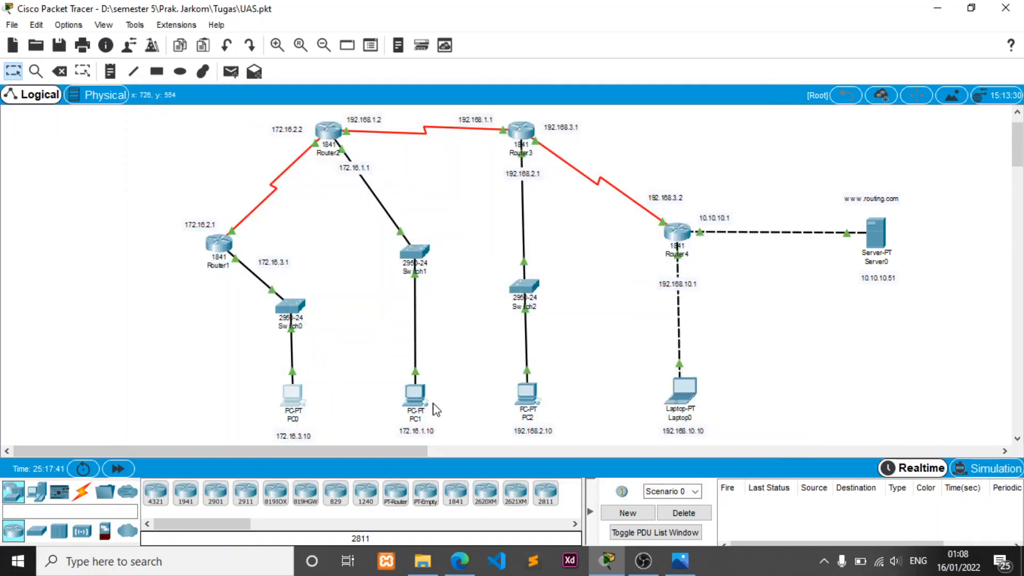
{"action": "left_click", "coordinate": [415, 401]}
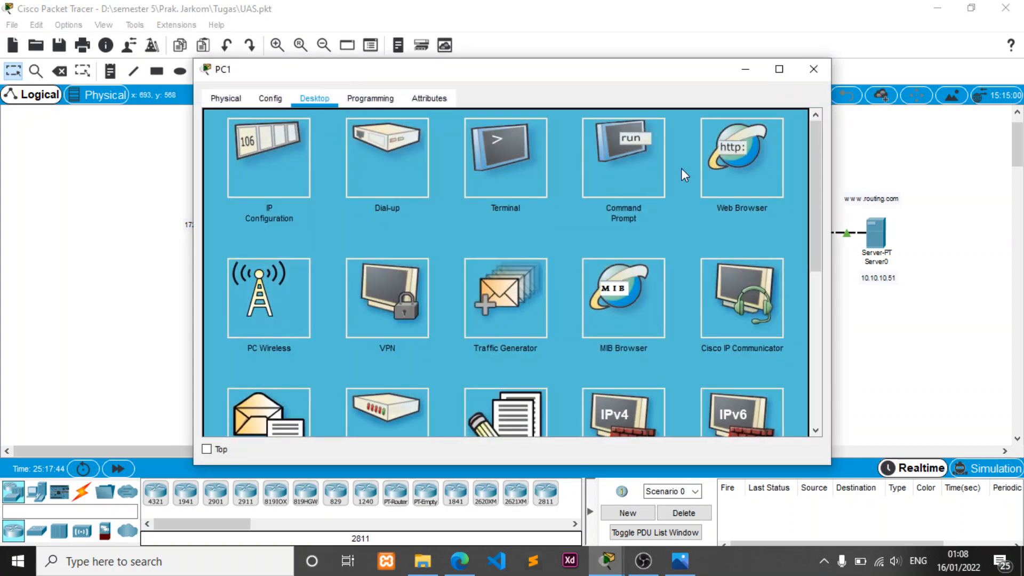
{"action": "left_click", "coordinate": [706, 162]}
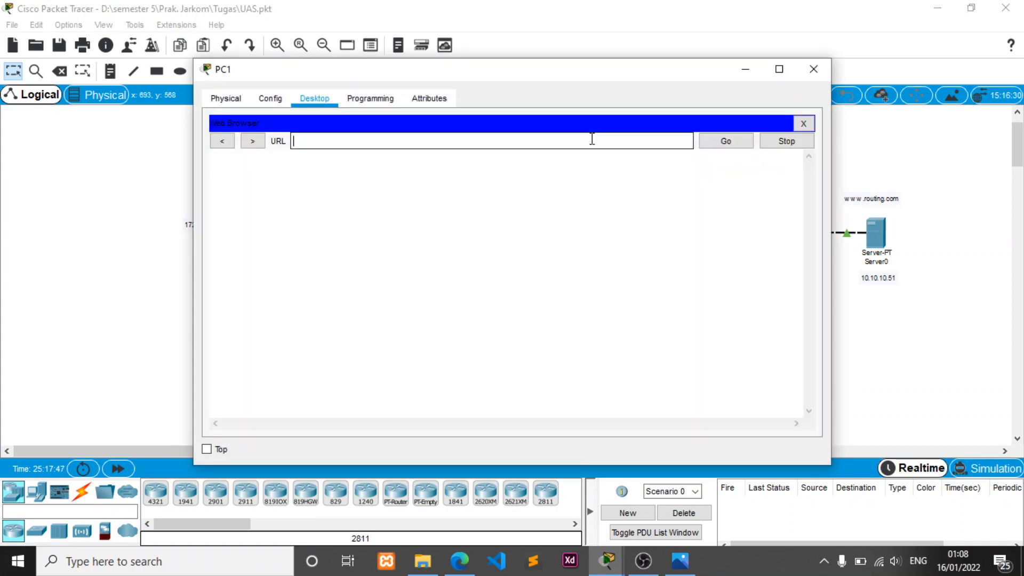
{"action": "type", "text": "www.routing.com"}
{"action": "key", "text": "Return"}
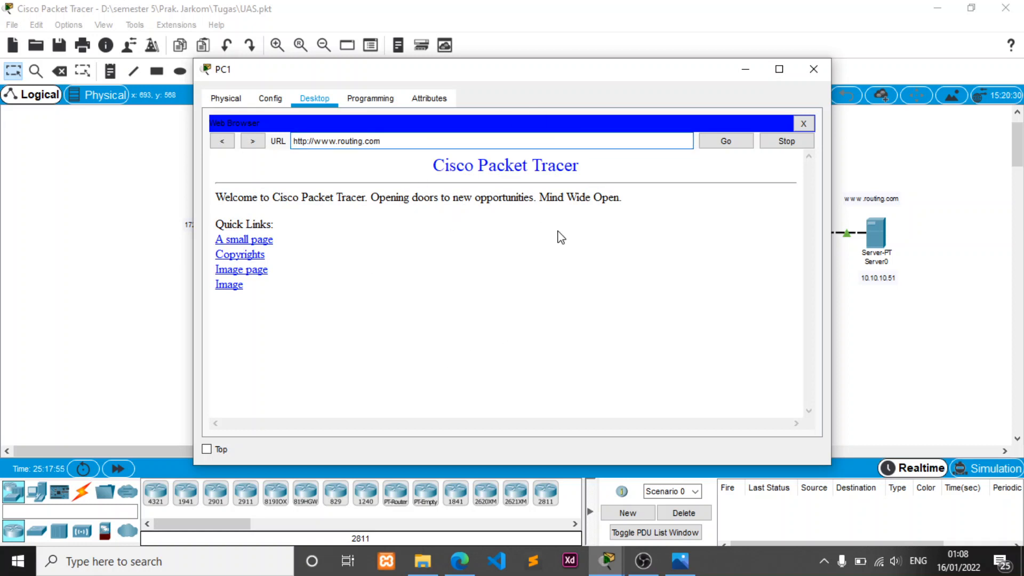
{"action": "left_click", "coordinate": [813, 69]}
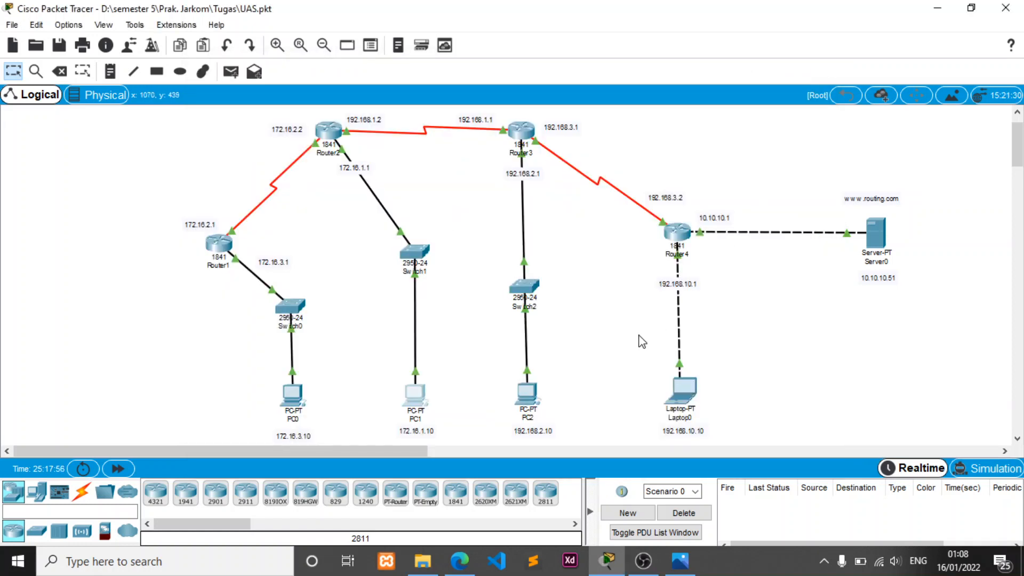
{"action": "left_click", "coordinate": [524, 392]}
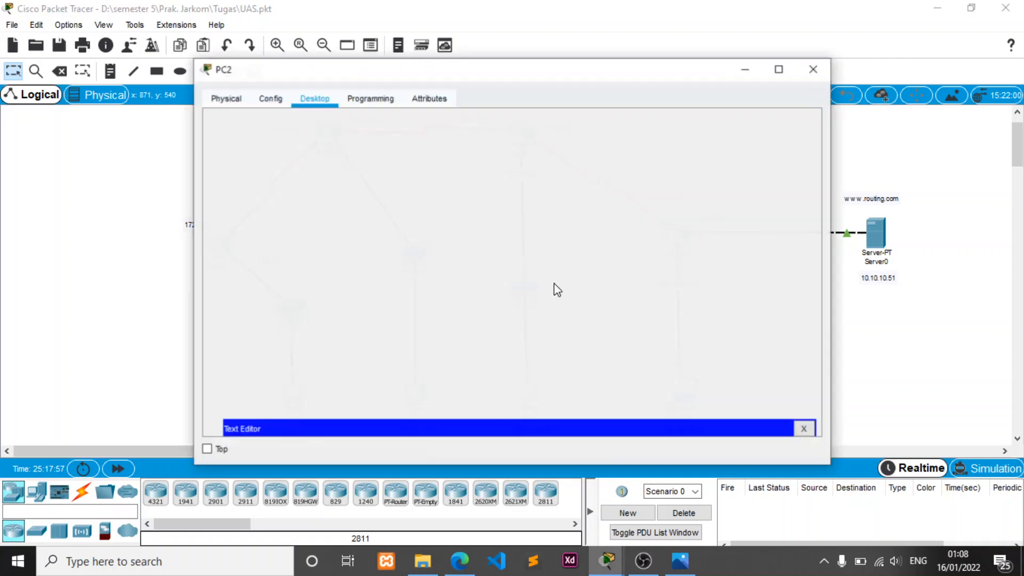
{"action": "left_click", "coordinate": [803, 120]}
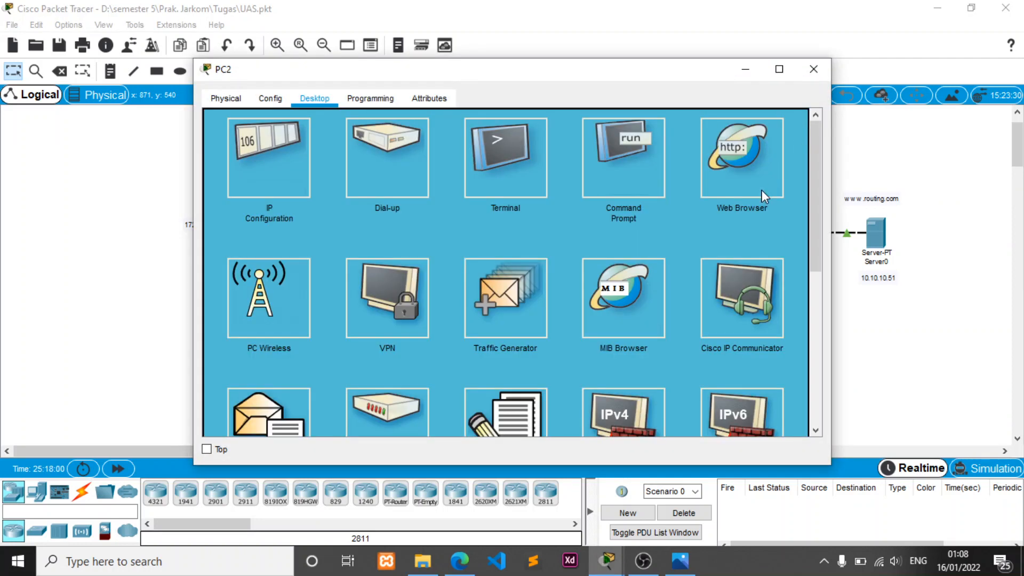
{"action": "left_click", "coordinate": [761, 190]}
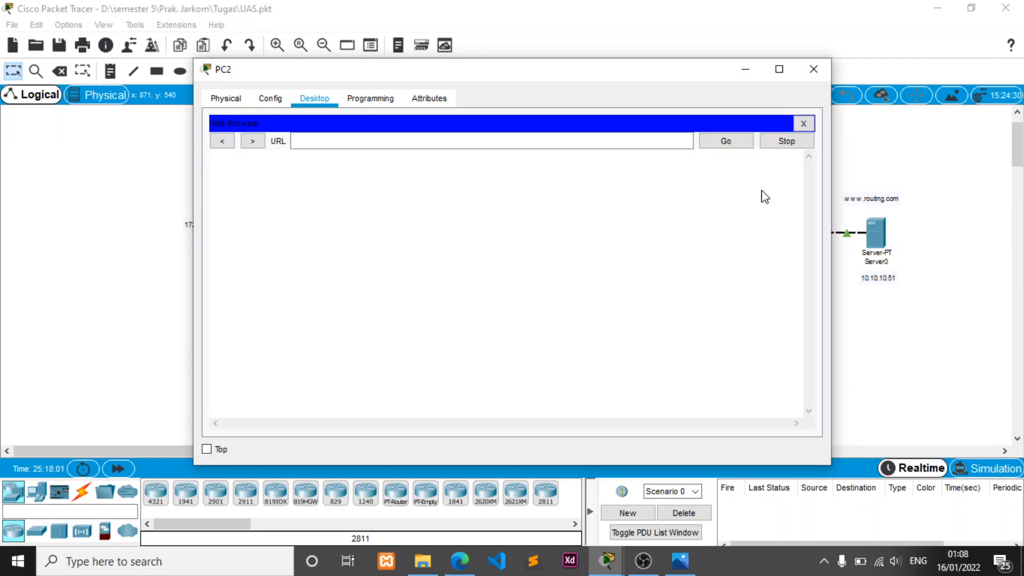
{"action": "left_click", "coordinate": [628, 141]}
{"action": "type", "text": "ww"}
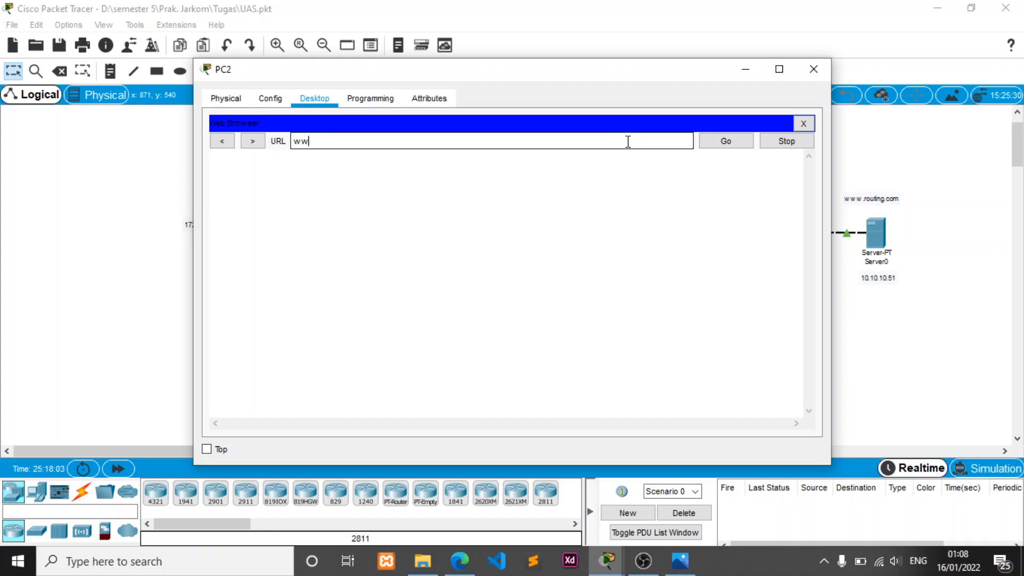
{"action": "type", "text": "w.routing.com"}
{"action": "key", "text": "Return"}
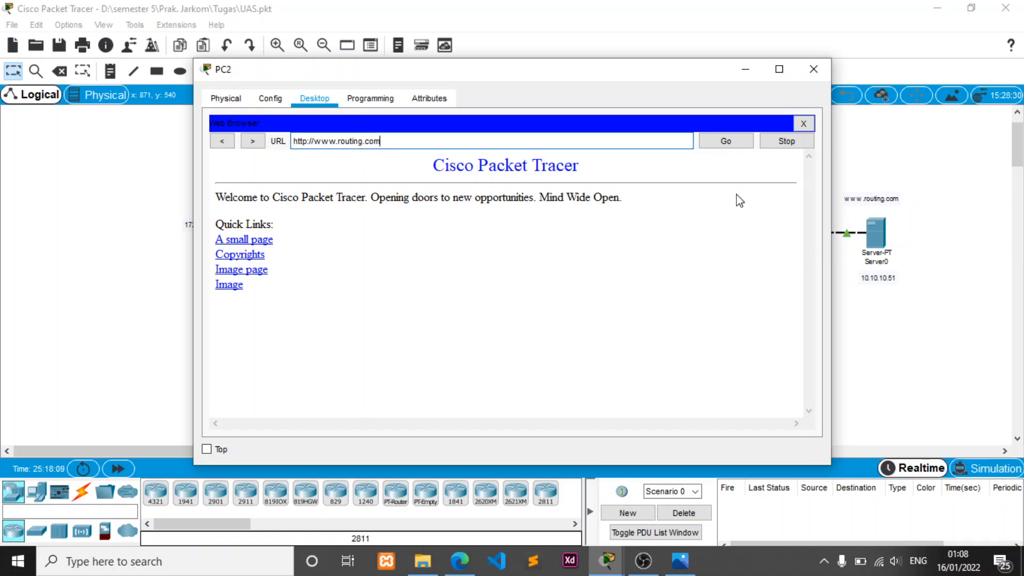
{"action": "left_click", "coordinate": [812, 69]}
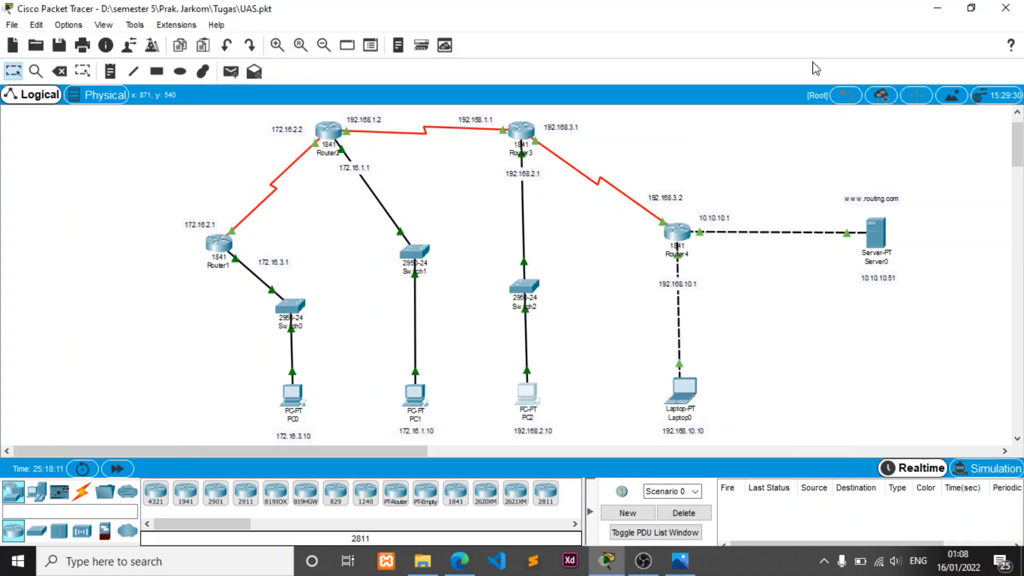
{"action": "left_click", "coordinate": [681, 393]}
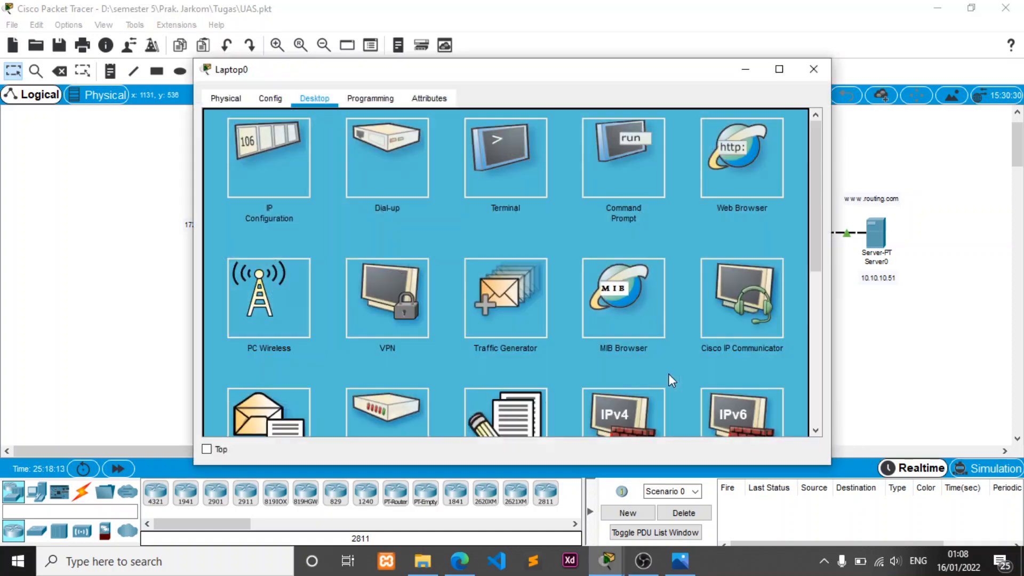
{"action": "left_click", "coordinate": [737, 174]}
{"action": "left_click", "coordinate": [610, 142]}
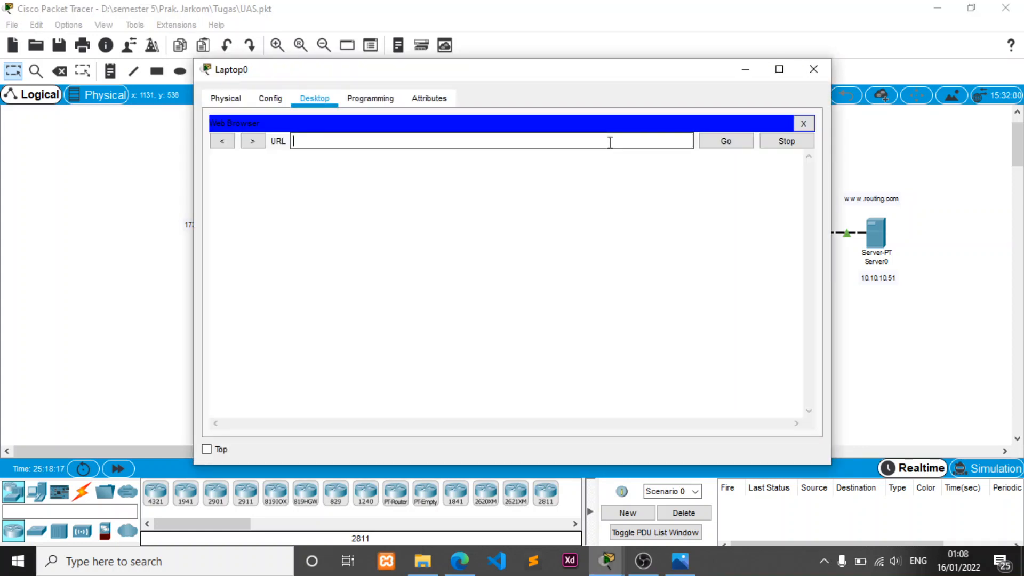
{"action": "type", "text": "www.routing.com"}
{"action": "key", "text": "Return"}
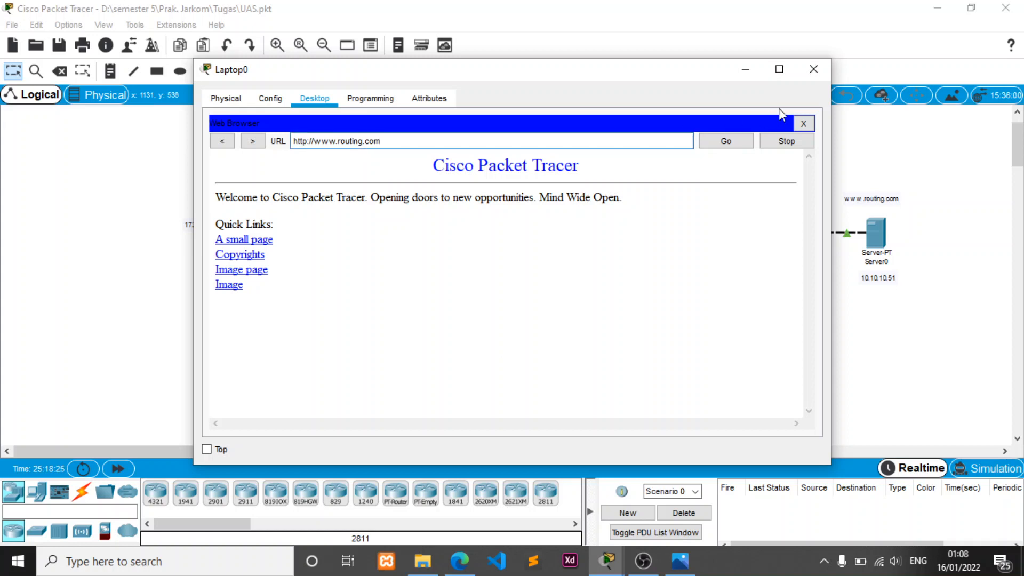
{"action": "left_click", "coordinate": [813, 75]}
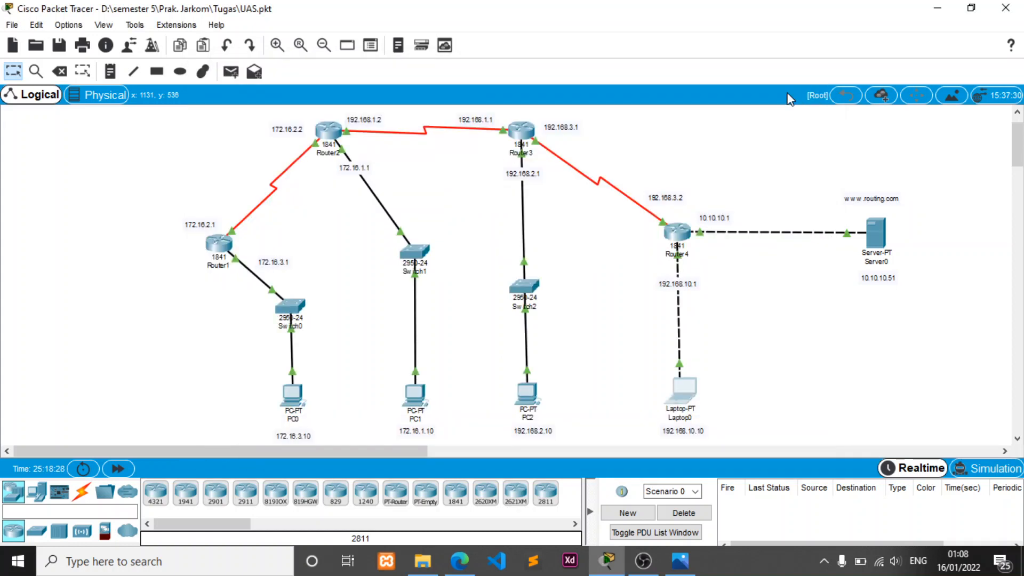
Step: Review PC0's static IP settings once more and close its IP configuration
{"action": "left_click", "coordinate": [293, 394]}
{"action": "left_click", "coordinate": [264, 194]}
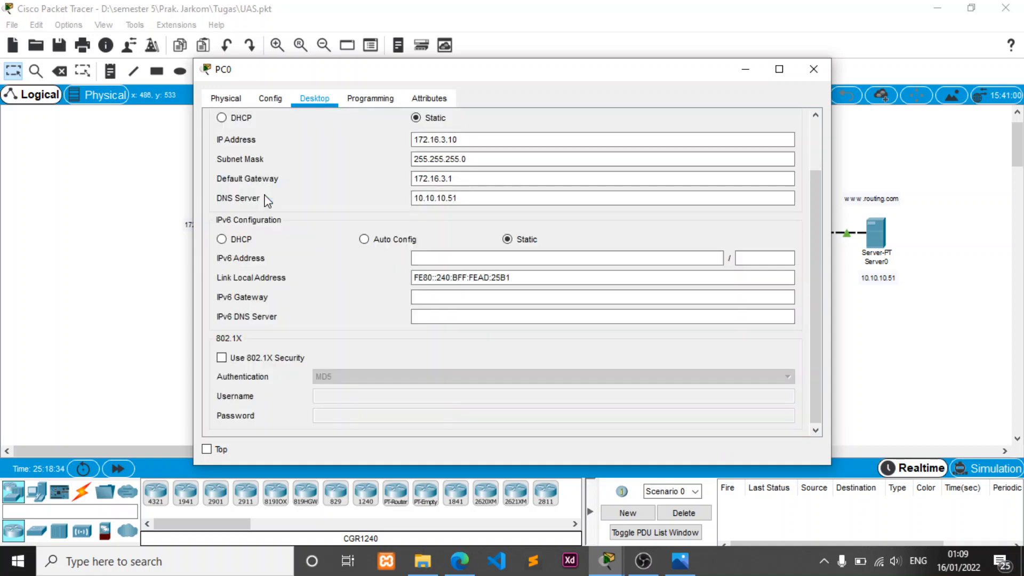
{"action": "scroll", "coordinate": [905, 166], "scroll_direction": "up", "scroll_amount": 1}
{"action": "scroll", "coordinate": [729, 176], "scroll_direction": "up", "scroll_amount": 3}
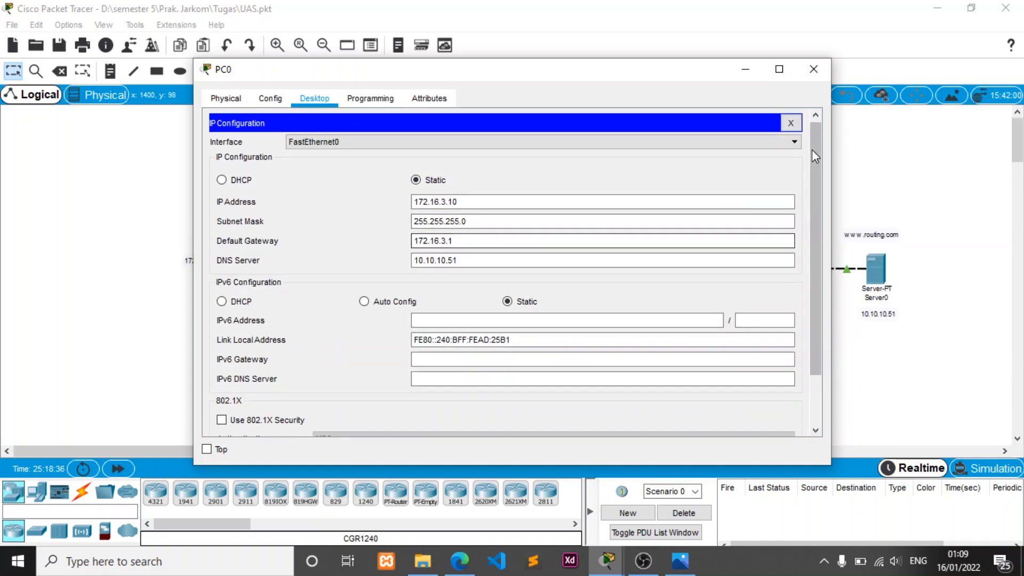
{"action": "left_click", "coordinate": [799, 119]}
Step: Ping PC1 at 172.16.1.10 from PC0's command prompt and highlight the replies
{"action": "left_click", "coordinate": [641, 181]}
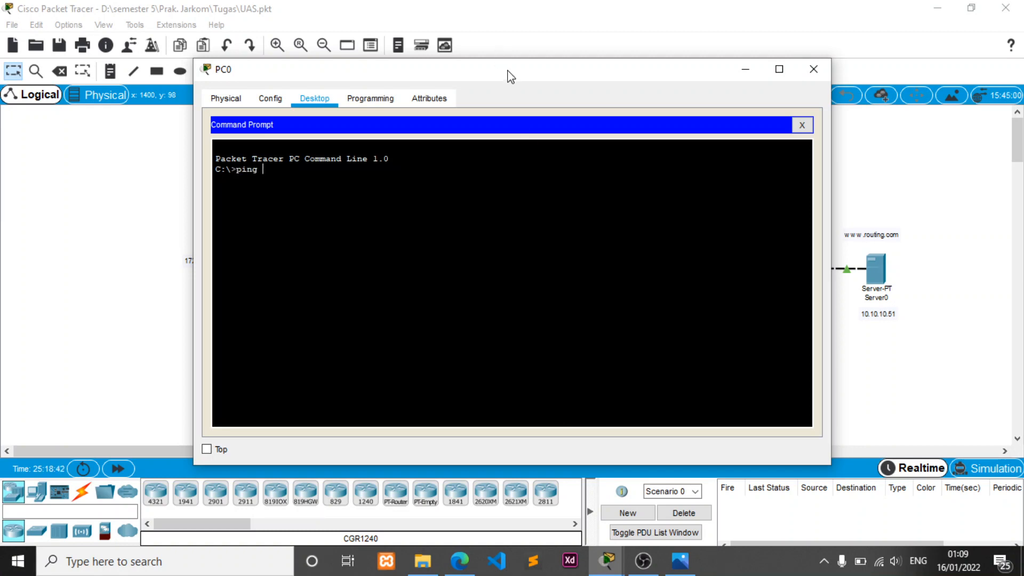
{"action": "left_click_drag", "start_coordinate": [510, 76], "coordinate": [817, 54]}
{"action": "scroll", "coordinate": [494, 235], "scroll_direction": "down", "scroll_amount": 3}
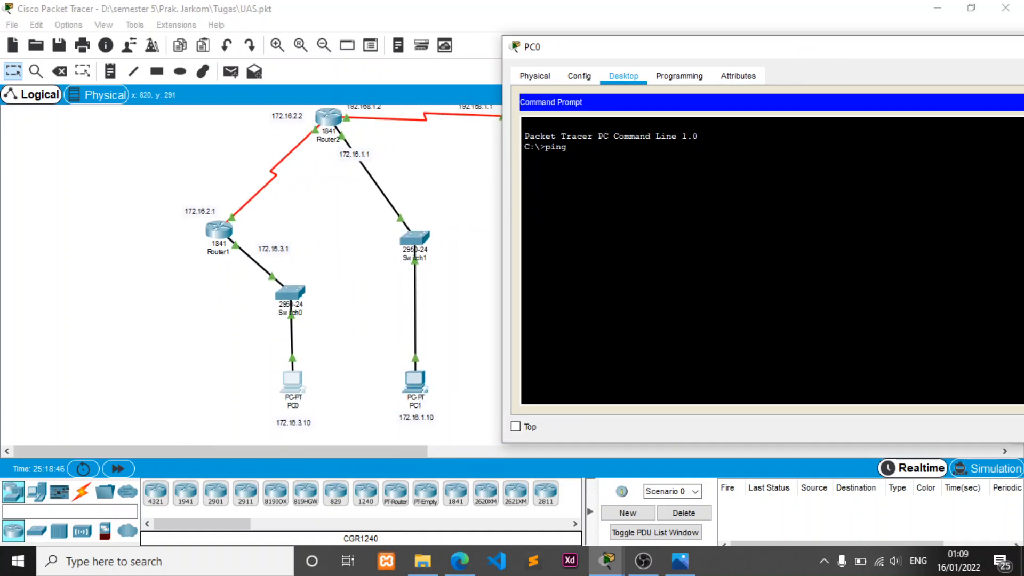
{"action": "type", "text": "6.1.10"}
{"action": "key", "text": "Return"}
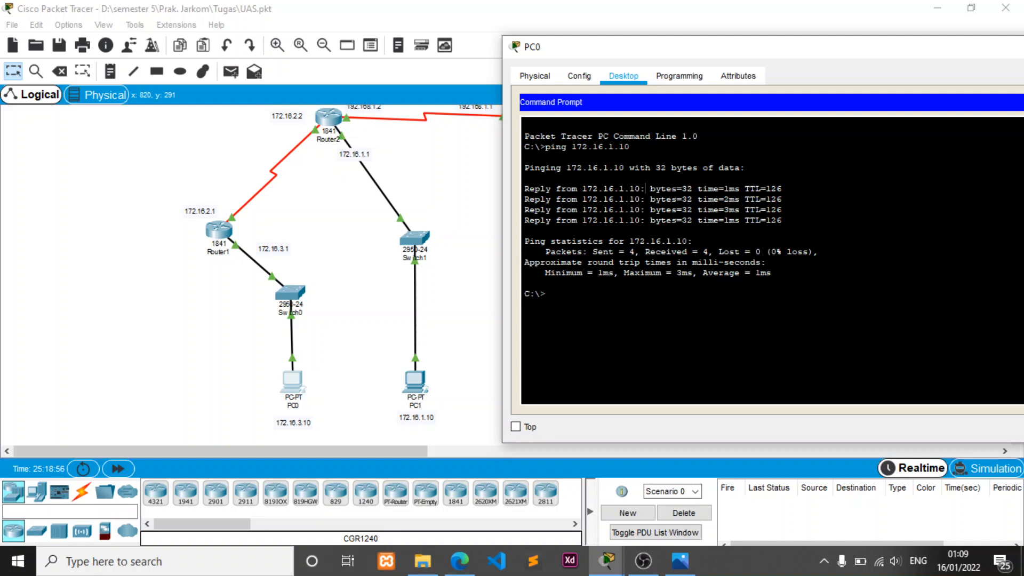
{"action": "left_click_drag", "start_coordinate": [645, 189], "coordinate": [687, 241]}
Step: Ping PC2 at 192.168.2.10 from PC0's command prompt, with the window moved clear of PC2 and Laptop0
{"action": "left_click_drag", "start_coordinate": [680, 55], "coordinate": [88, 101]}
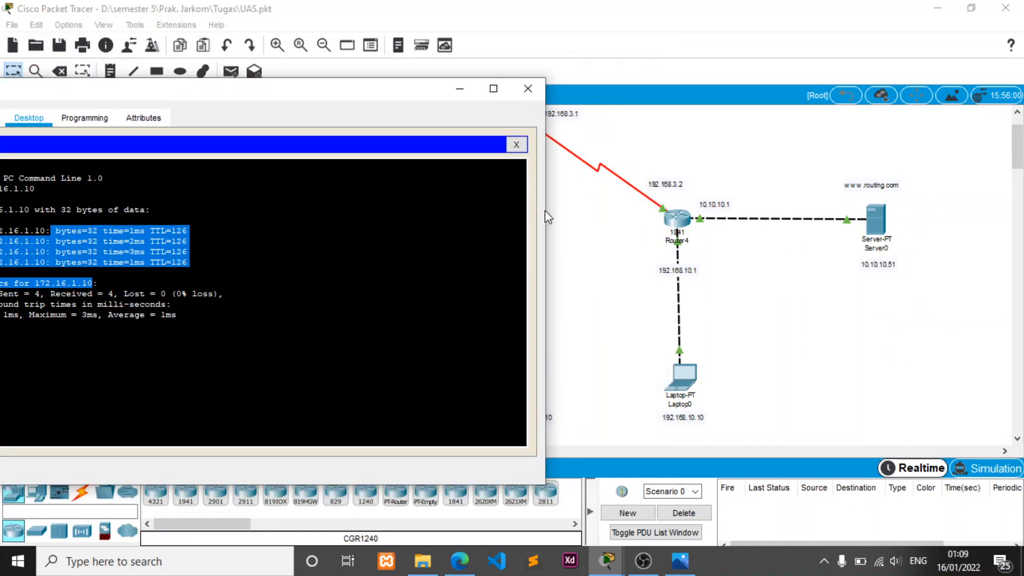
{"action": "left_click_drag", "start_coordinate": [544, 213], "coordinate": [407, 207]}
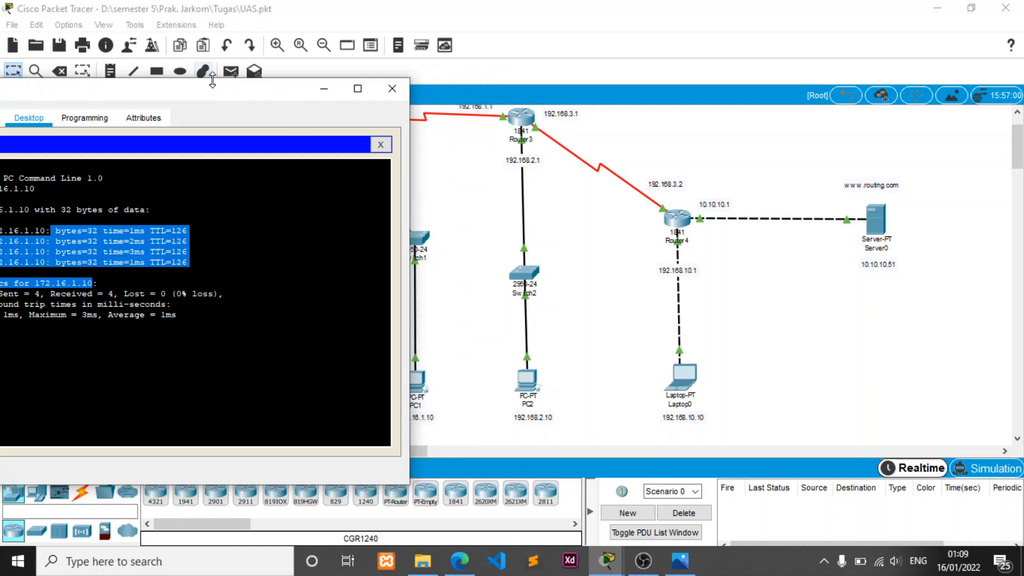
{"action": "left_click_drag", "start_coordinate": [216, 93], "coordinate": [288, 87]}
{"action": "key", "text": "Up"}
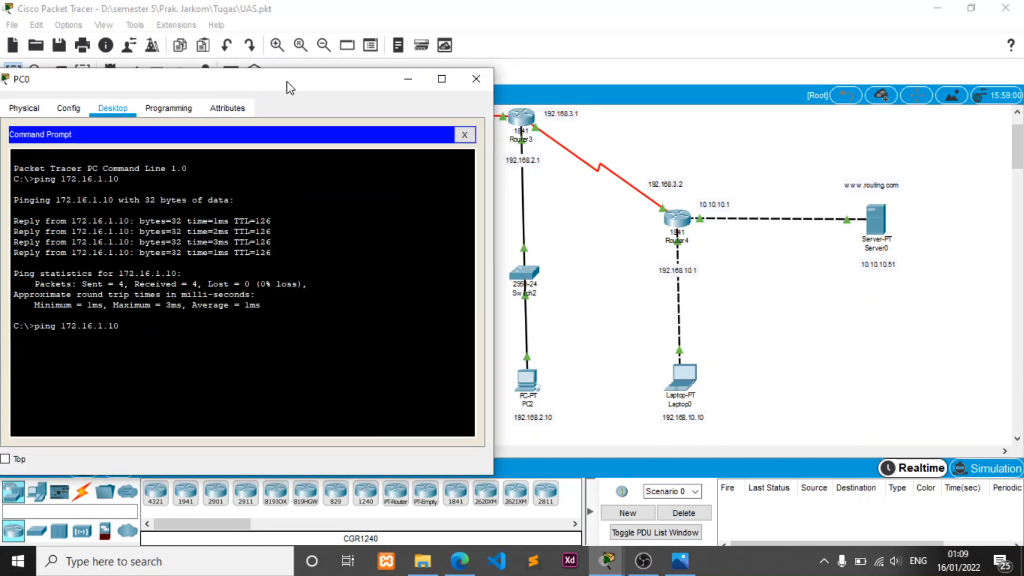
{"action": "key", "text": "BackSpace"}
{"action": "key", "text": "BackSpace"}
{"action": "key", "text": "BackSpace"}
{"action": "key", "text": "BackSpace"}
{"action": "key", "text": "BackSpace"}
{"action": "key", "text": "BackSpace"}
{"action": "key", "text": "BackSpace"}
{"action": "key", "text": "BackSpace"}
{"action": "type", "text": "92.168"}
{"action": "key", "text": "Return"}
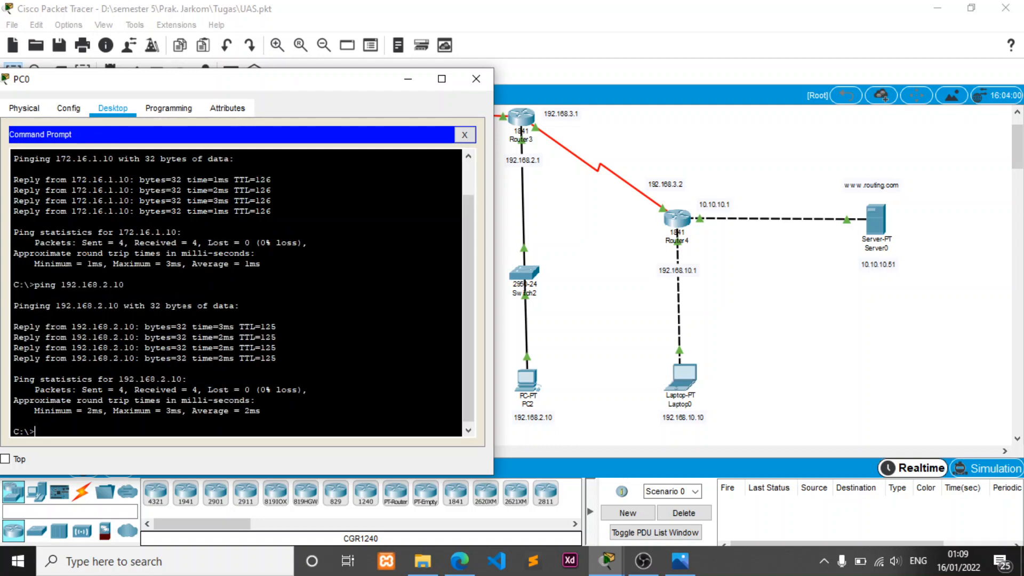
Step: Ping Laptop0 at 192.168.10.10 from PC0's command prompt, and close PC0's window
{"action": "key", "text": "Up"}
{"action": "key", "text": "BackSpace"}
{"action": "key", "text": "BackSpace"}
{"action": "key", "text": "BackSpace"}
{"action": "key", "text": "BackSpace"}
{"action": "key", "text": "BackSpace"}
{"action": "key", "text": "BackSpace"}
{"action": "type", "text": "167"}
{"action": "type", "text": "."}
{"action": "key", "text": "Return"}
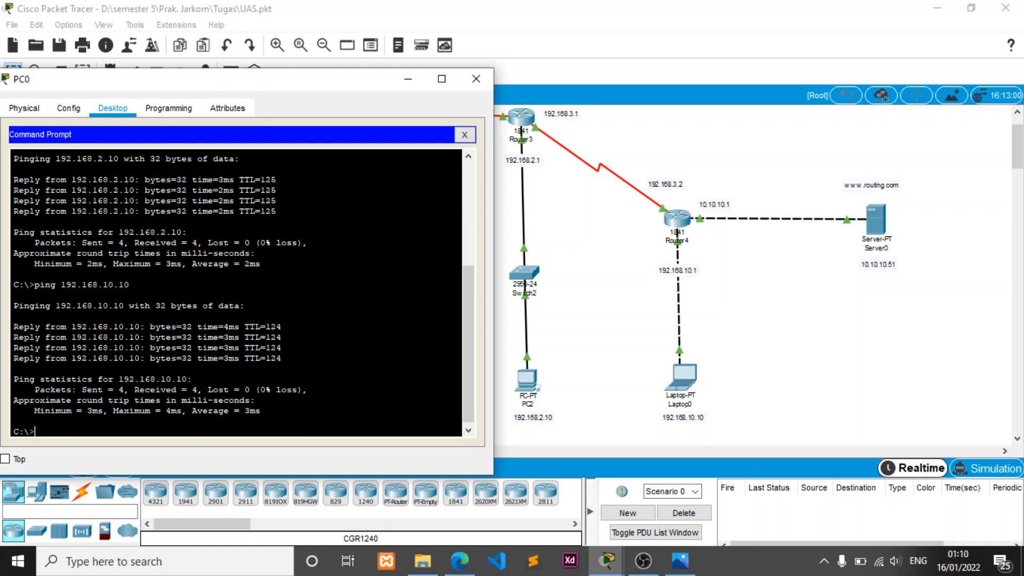
{"action": "left_click", "coordinate": [476, 78]}
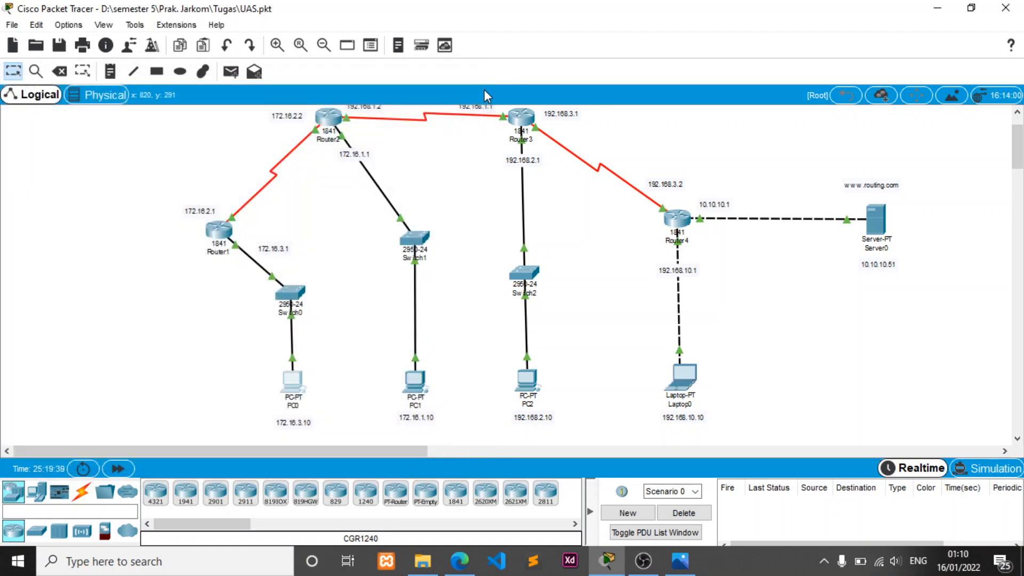
Step: Ping PC0 at 172.16.3.10 from PC1's command prompt, with the window narrowed and moved off the PCs
{"action": "left_click", "coordinate": [419, 378]}
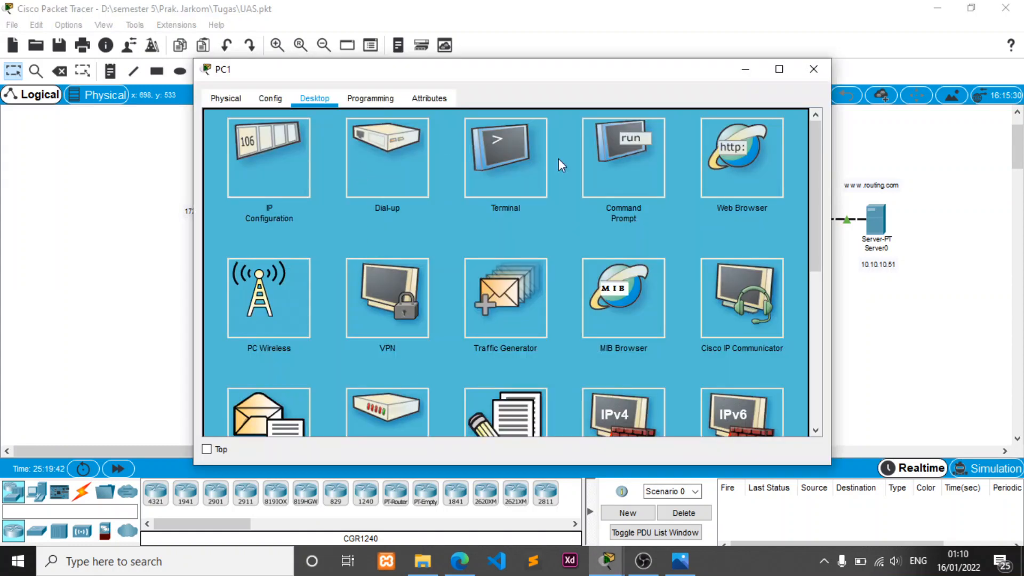
{"action": "left_click", "coordinate": [635, 179]}
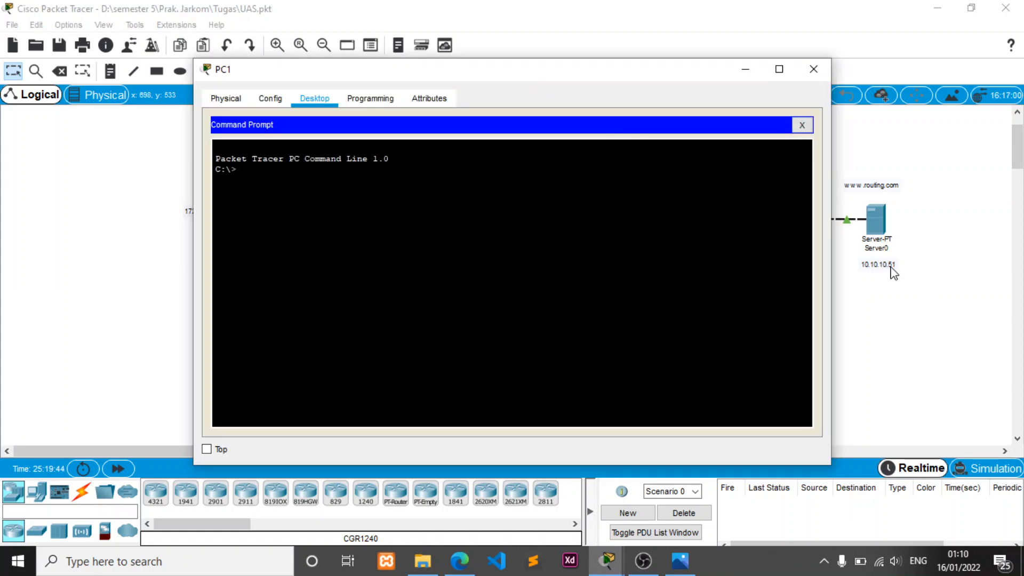
{"action": "left_click_drag", "start_coordinate": [832, 250], "coordinate": [634, 251]}
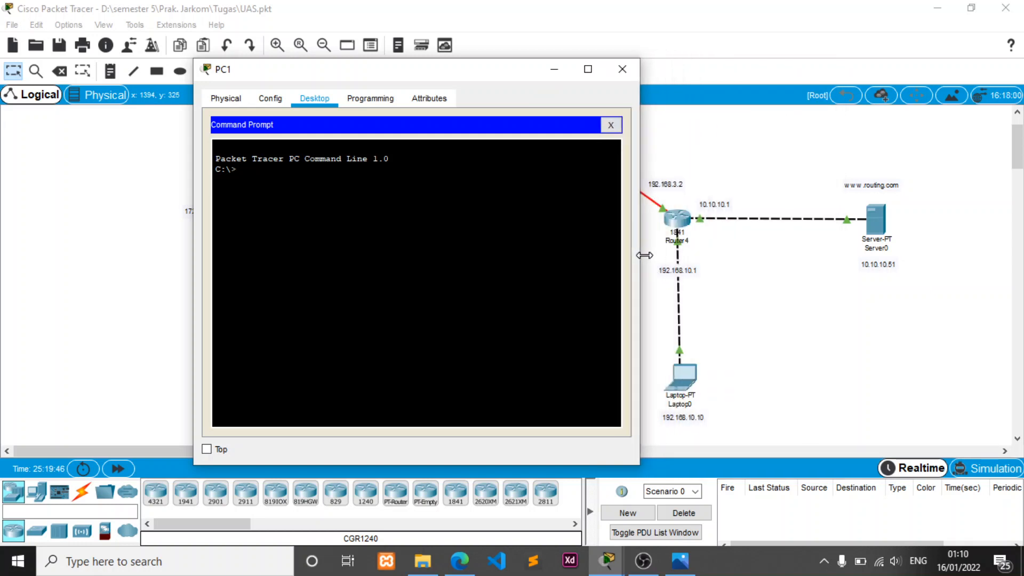
{"action": "left_click_drag", "start_coordinate": [434, 75], "coordinate": [821, 82]}
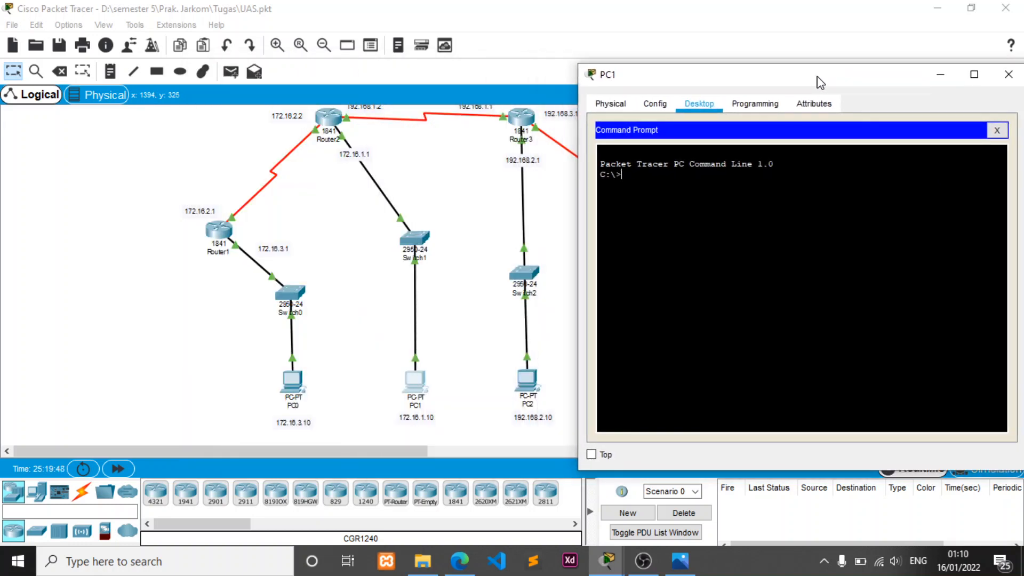
{"action": "type", "text": "ping 192"}
{"action": "key", "text": "BackSpace"}
{"action": "key", "text": "BackSpace"}
{"action": "type", "text": "71"}
{"action": "type", "text": "."}
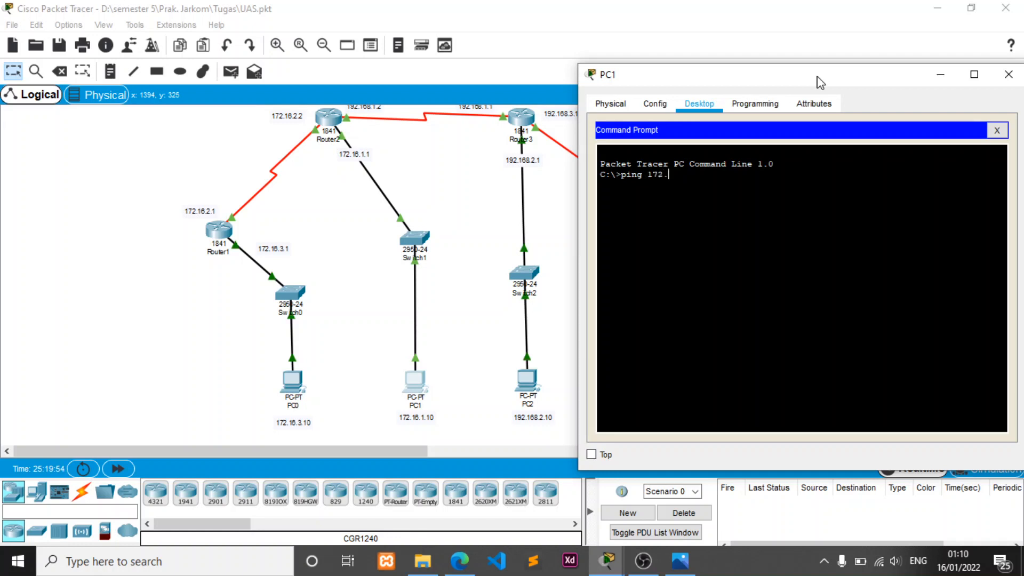
{"action": "type", "text": "16.3.10"}
{"action": "key", "text": "Return"}
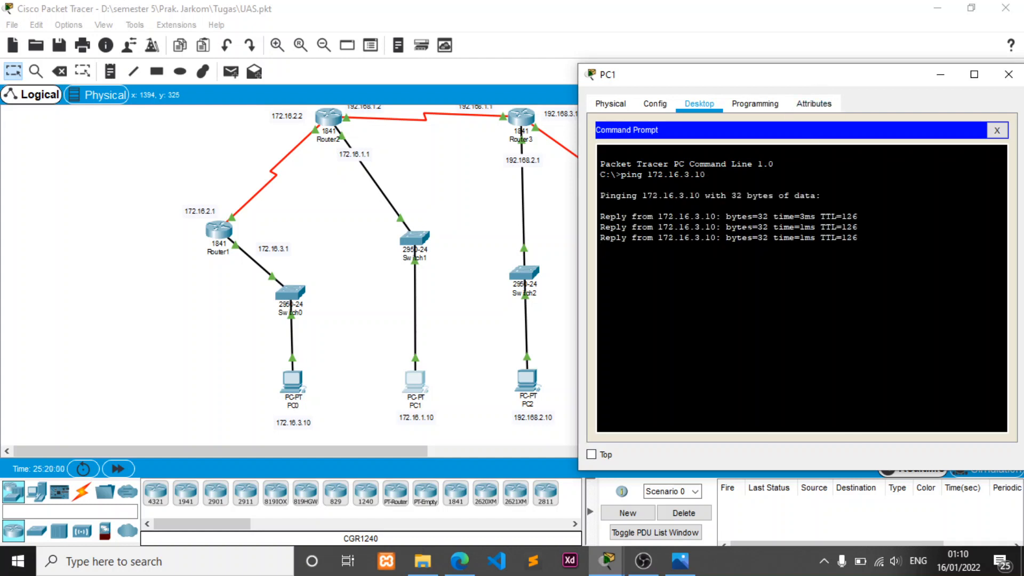
Step: Ping PC2 at 192.168.2.10 from PC1's command prompt
{"action": "key", "text": "Up"}
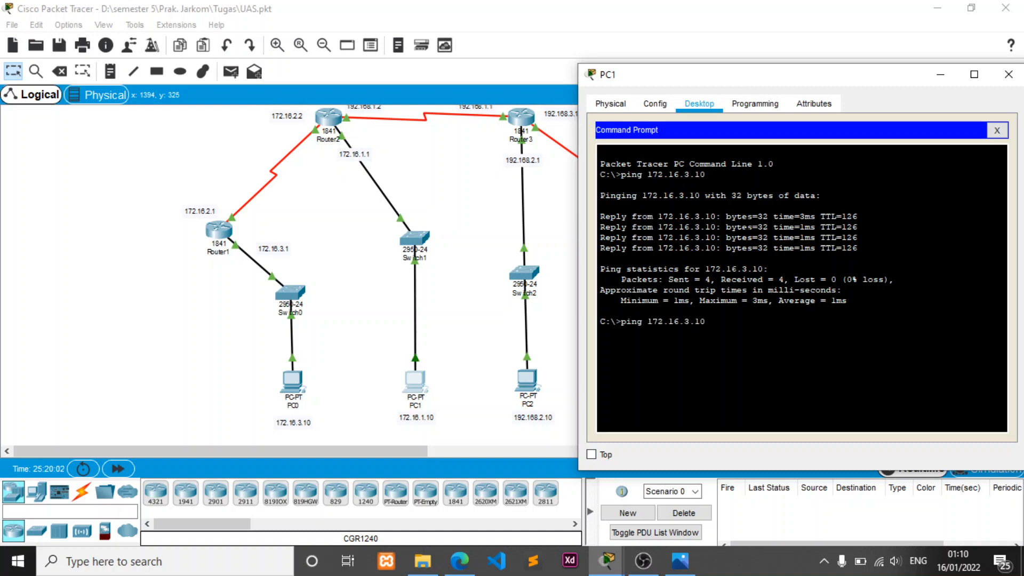
{"action": "key", "text": "BackSpace"}
{"action": "key", "text": "BackSpace"}
{"action": "key", "text": "BackSpace"}
{"action": "key", "text": "BackSpace"}
{"action": "key", "text": "BackSpace"}
{"action": "key", "text": "BackSpace"}
{"action": "key", "text": "BackSpace"}
{"action": "key", "text": "BackSpace"}
{"action": "key", "text": "BackSpace"}
{"action": "key", "text": "Return"}
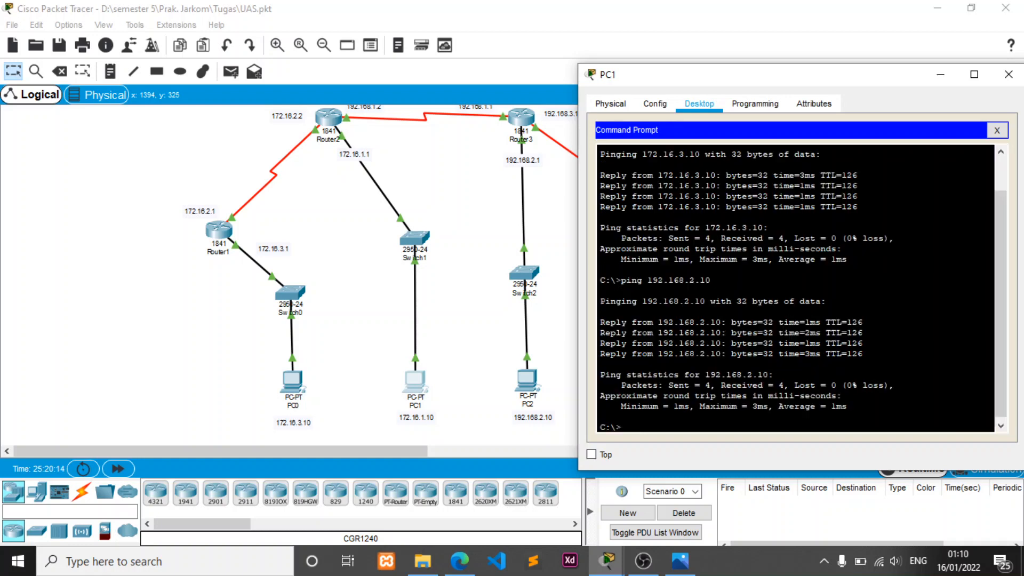
Step: Ping Laptop0 at 192.168.10.10 from PC1's command prompt, and close PC1's window
{"action": "left_click_drag", "start_coordinate": [773, 86], "coordinate": [292, 80]}
{"action": "key", "text": "Up"}
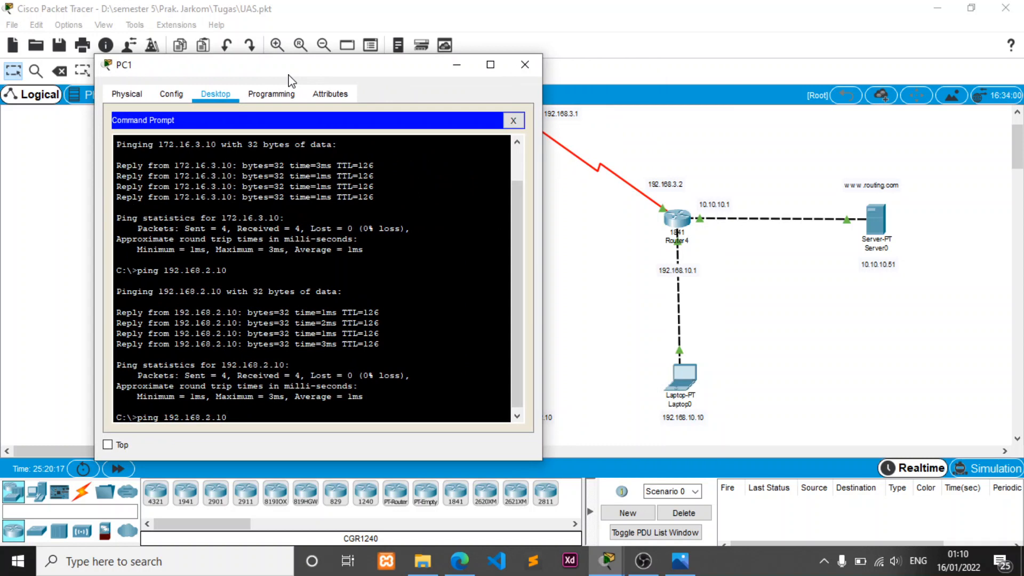
{"action": "key", "text": "BackSpace"}
{"action": "key", "text": "BackSpace"}
{"action": "key", "text": "BackSpace"}
{"action": "key", "text": "BackSpace"}
{"action": "key", "text": "BackSpace"}
{"action": "key", "text": "BackSpace"}
{"action": "key", "text": "Return"}
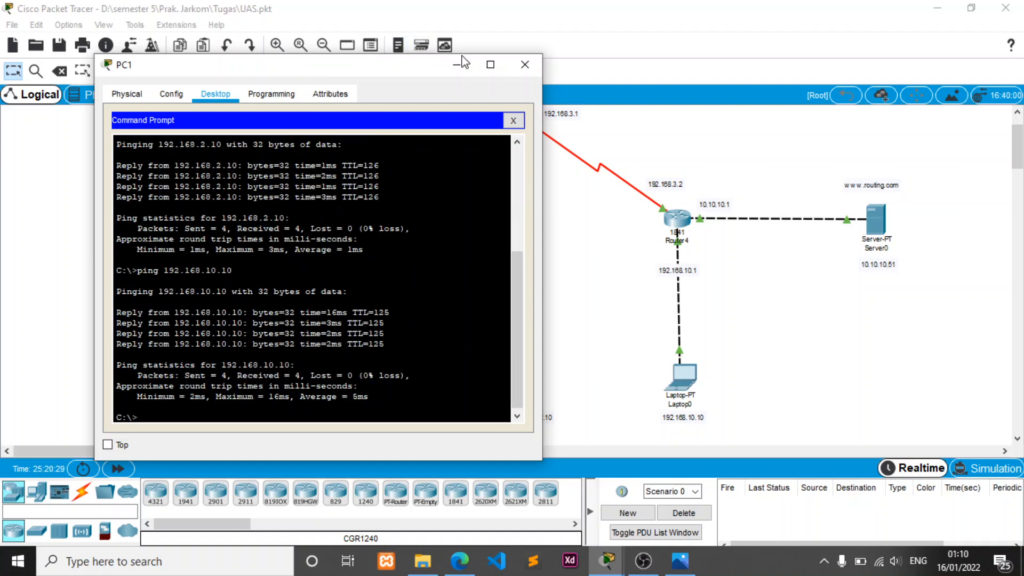
{"action": "left_click", "coordinate": [516, 65]}
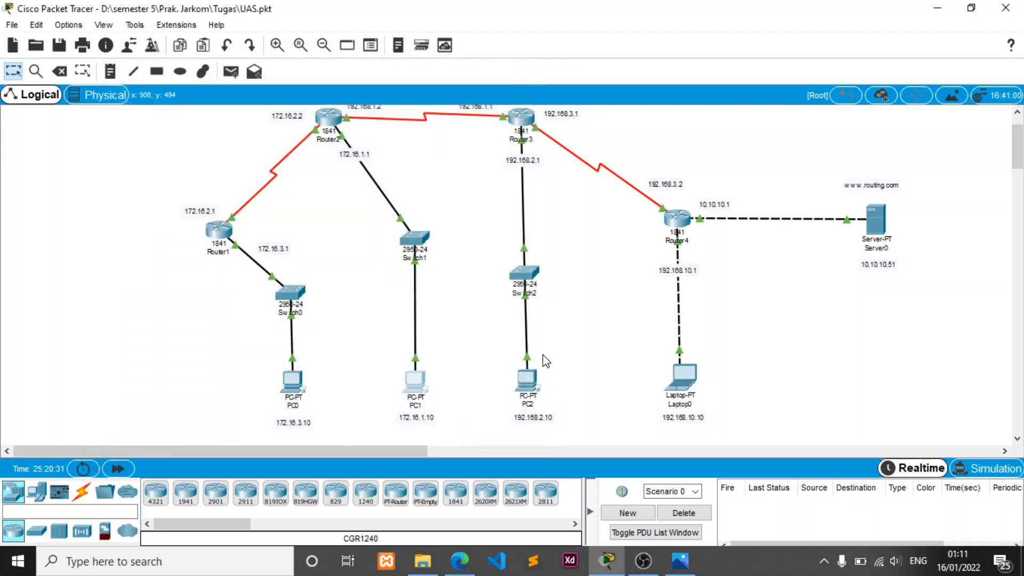
Step: Ping PC0 at 172.16.3.10 from PC2's command prompt, with the window moved off PC0 and PC1
{"action": "left_click", "coordinate": [530, 377]}
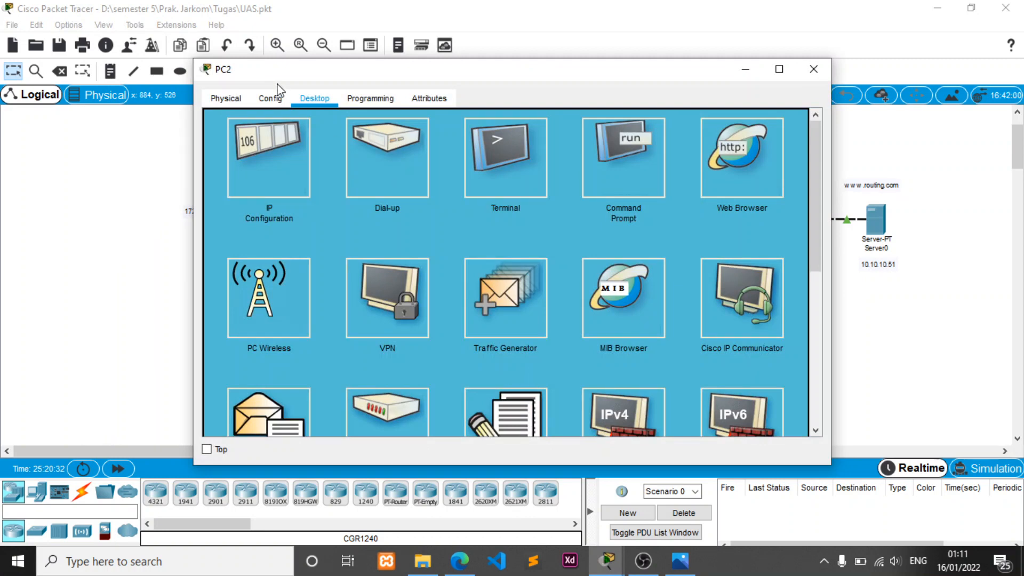
{"action": "left_click", "coordinate": [624, 154]}
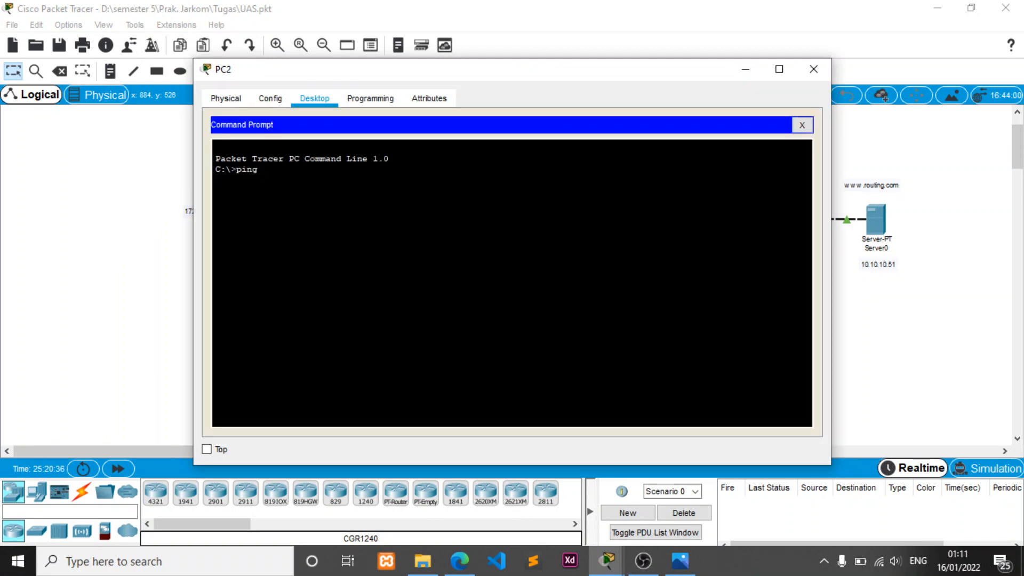
{"action": "left_click_drag", "start_coordinate": [436, 75], "coordinate": [691, 84]}
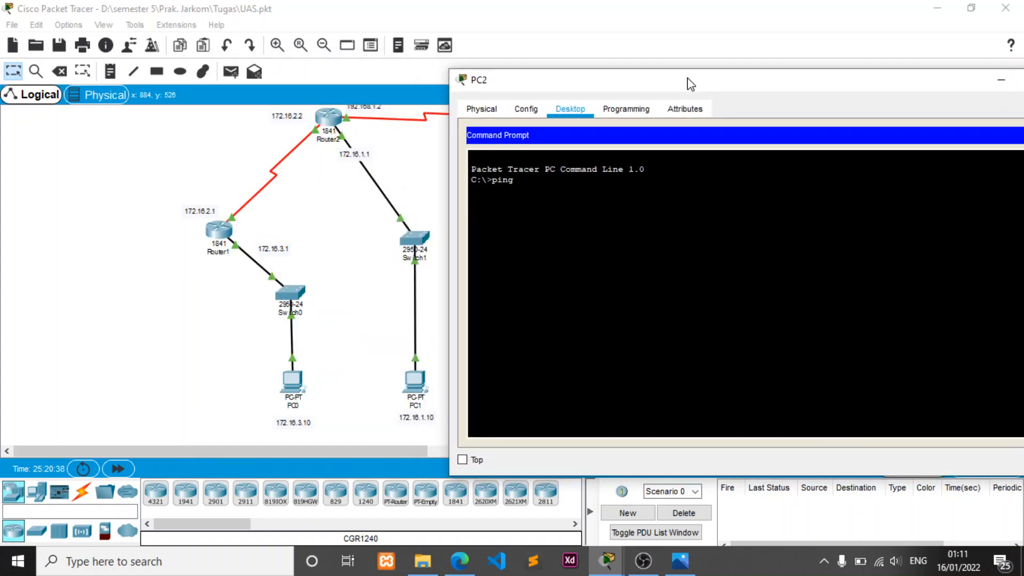
{"action": "type", "text": "ping 172.16.3.10"}
{"action": "key", "text": "Return"}
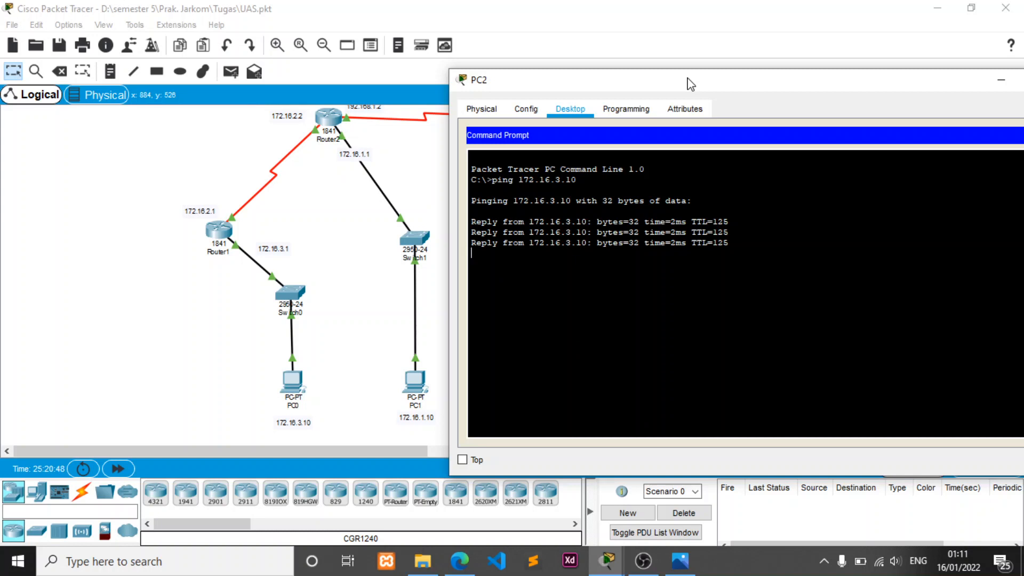
Step: Ping PC1 at 172.16.1.10 from PC2's command prompt
{"action": "key", "text": "Up"}
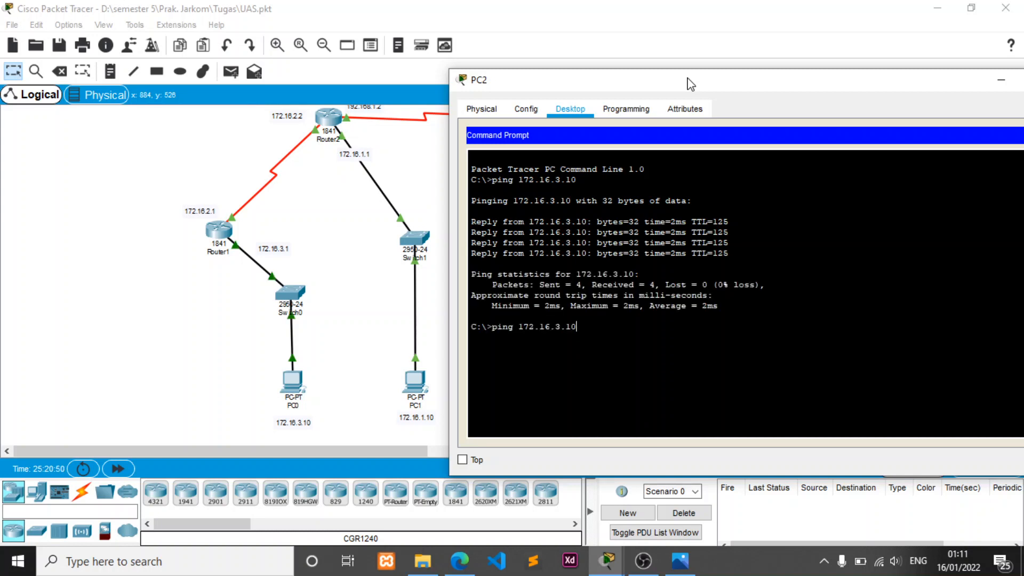
{"action": "key", "text": "BackSpace"}
{"action": "key", "text": "BackSpace"}
{"action": "key", "text": "Return"}
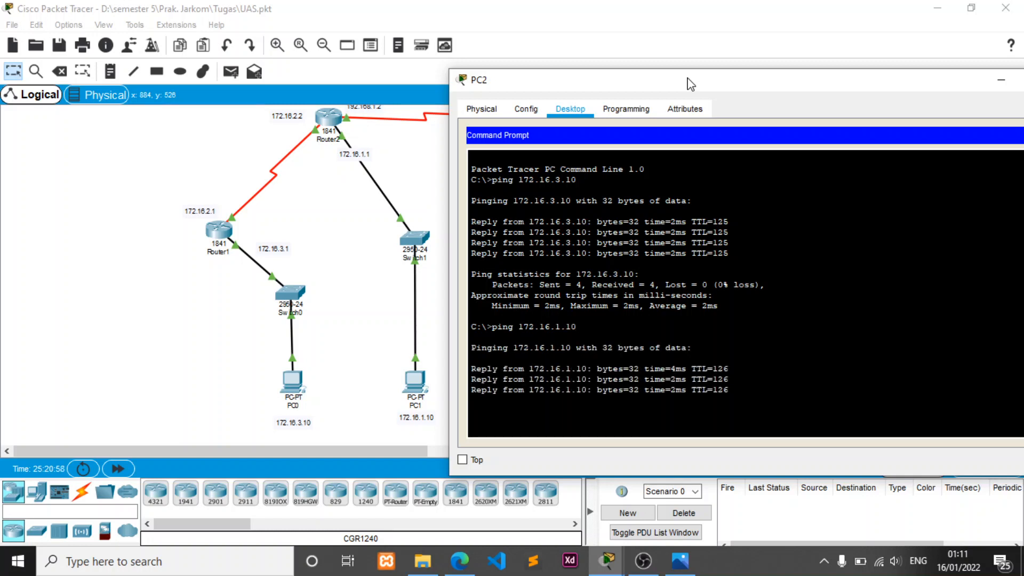
Step: Ping Laptop0 at 192.168.10.10 from PC2's command prompt, and close PC2's window
{"action": "left_click_drag", "start_coordinate": [712, 90], "coordinate": [285, 47]}
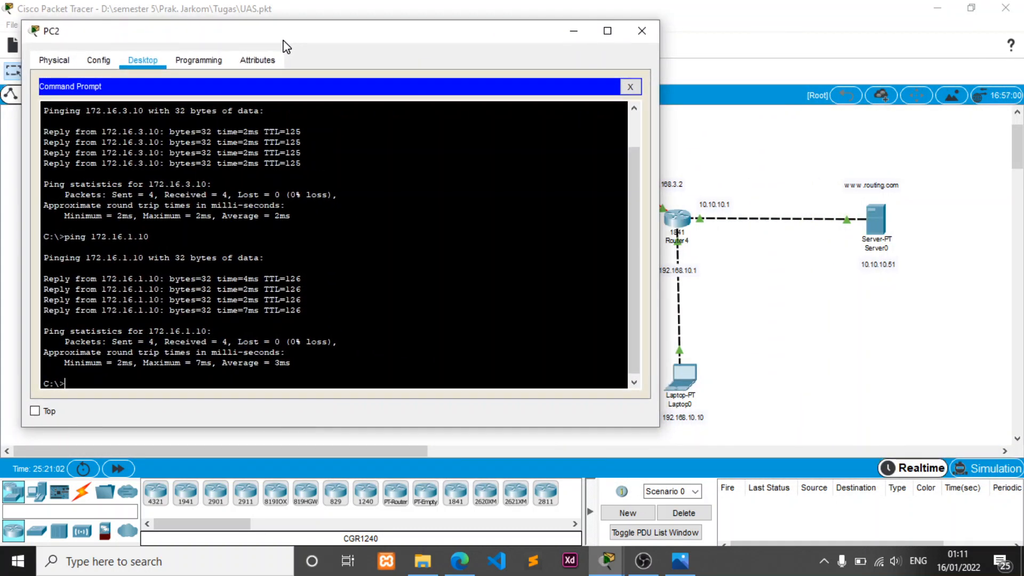
{"action": "key", "text": "Up"}
{"action": "key", "text": "BackSpace"}
{"action": "key", "text": "BackSpace"}
{"action": "key", "text": "BackSpace"}
{"action": "key", "text": "BackSpace"}
{"action": "key", "text": "BackSpace"}
{"action": "key", "text": "BackSpace"}
{"action": "key", "text": "BackSpace"}
{"action": "key", "text": "BackSpace"}
{"action": "key", "text": "BackSpace"}
{"action": "type", "text": "192.168.10.10"}
{"action": "key", "text": "Return"}
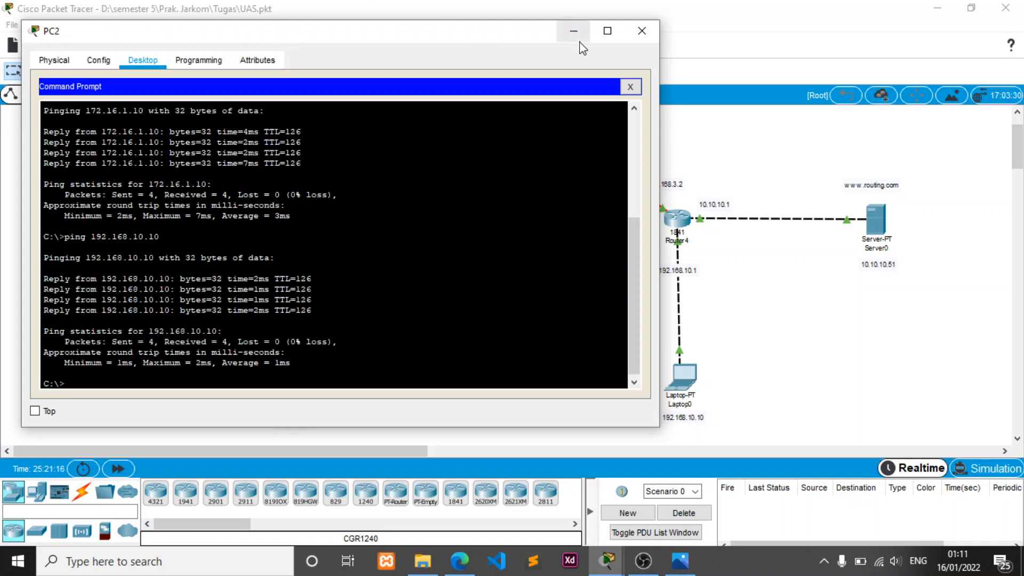
{"action": "left_click", "coordinate": [641, 31]}
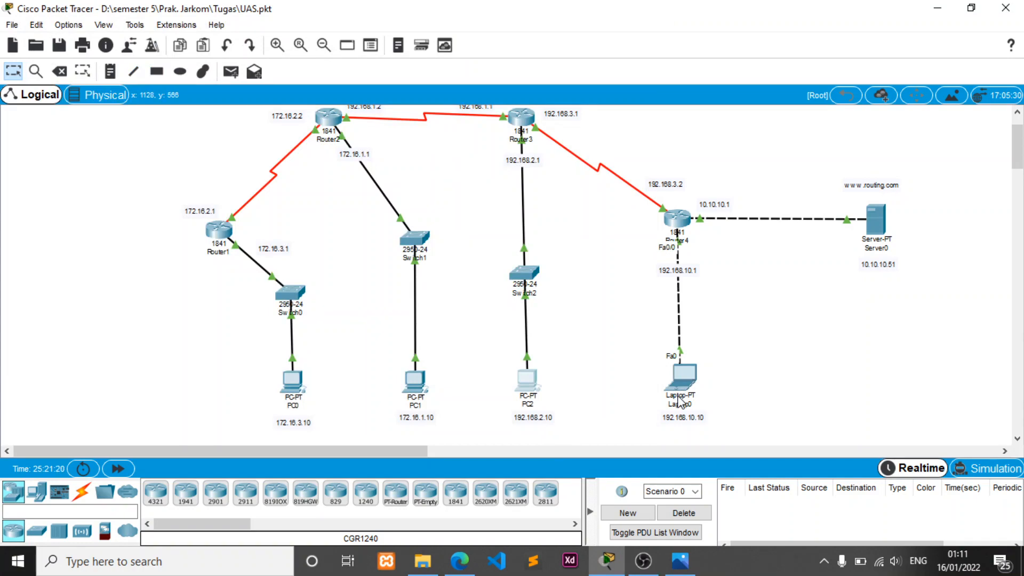
Step: Ping PC0 at 172.16.3.10 from Laptop0's command prompt, with the window moved off PC0 and PC1
{"action": "left_click", "coordinate": [678, 378]}
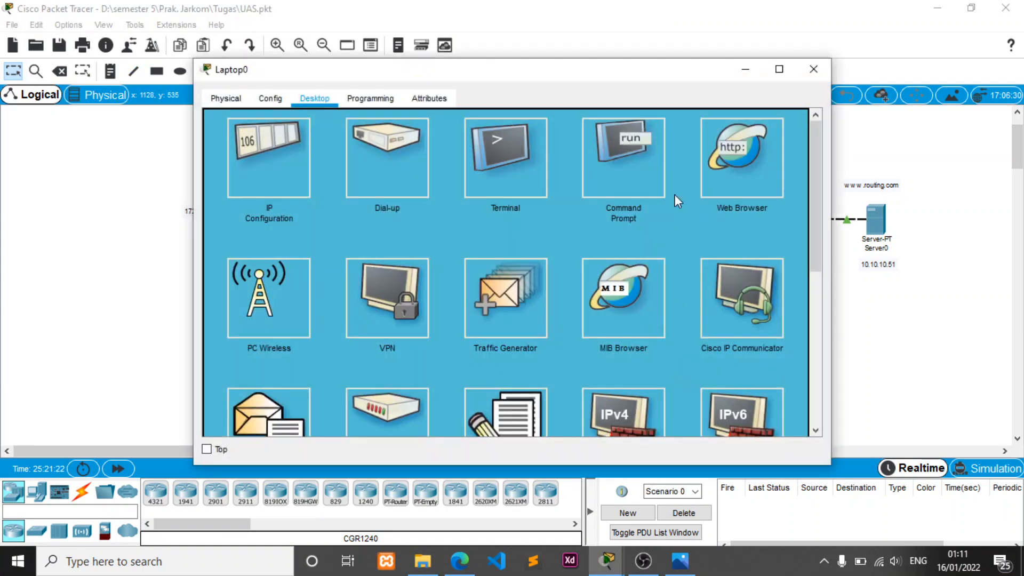
{"action": "left_click", "coordinate": [632, 168]}
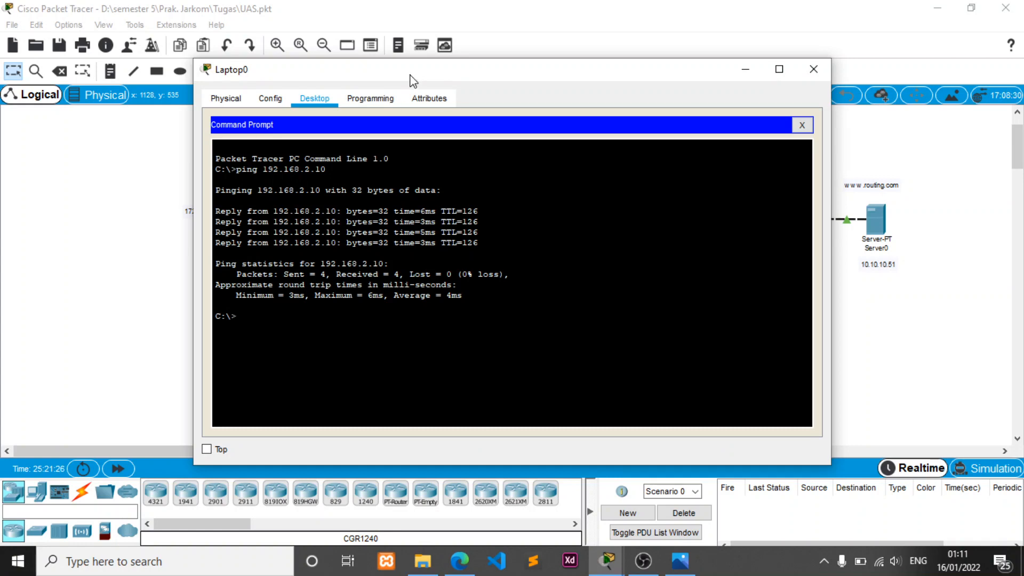
{"action": "left_click_drag", "start_coordinate": [413, 72], "coordinate": [675, 64]}
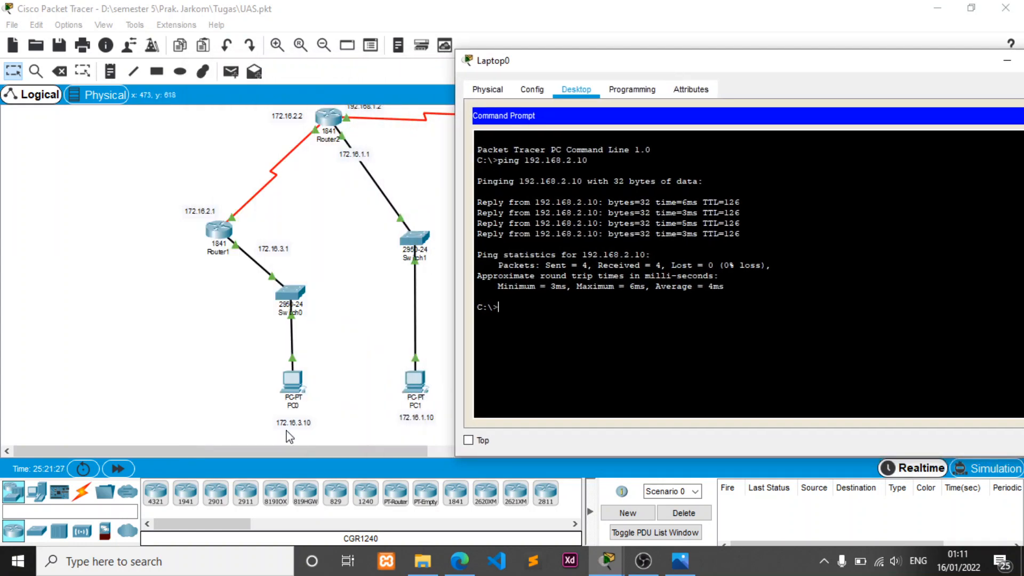
{"action": "key", "text": "Up"}
{"action": "key", "text": "BackSpace"}
{"action": "key", "text": "BackSpace"}
{"action": "key", "text": "BackSpace"}
{"action": "key", "text": "BackSpace"}
{"action": "key", "text": "BackSpace"}
{"action": "key", "text": "BackSpace"}
{"action": "key", "text": "BackSpace"}
{"action": "key", "text": "BackSpace"}
{"action": "key", "text": "BackSpace"}
{"action": "key", "text": "BackSpace"}
{"action": "key", "text": "BackSpace"}
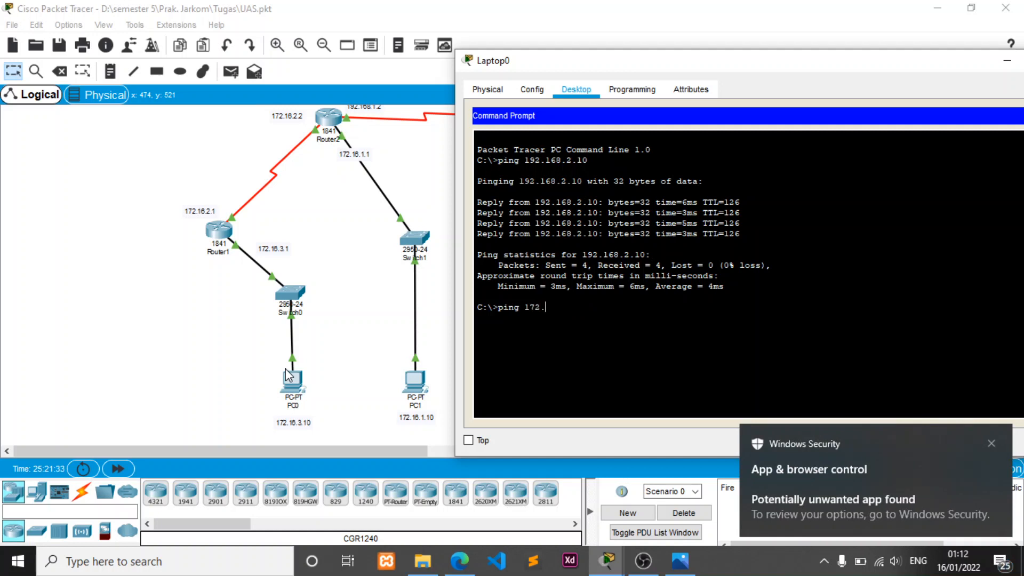
{"action": "type", "text": "16."}
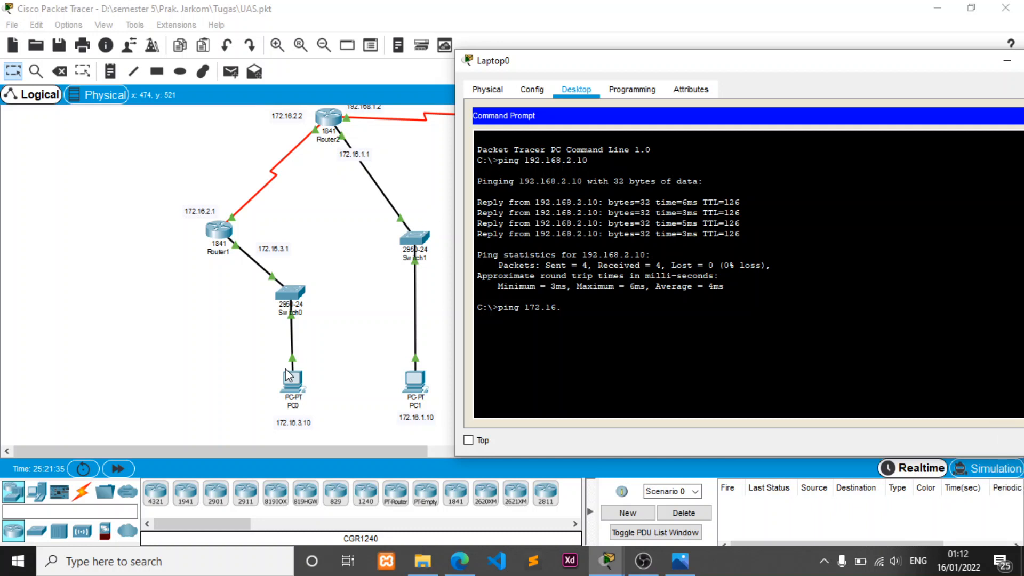
{"action": "type", "text": "3.10"}
{"action": "key", "text": "Return"}
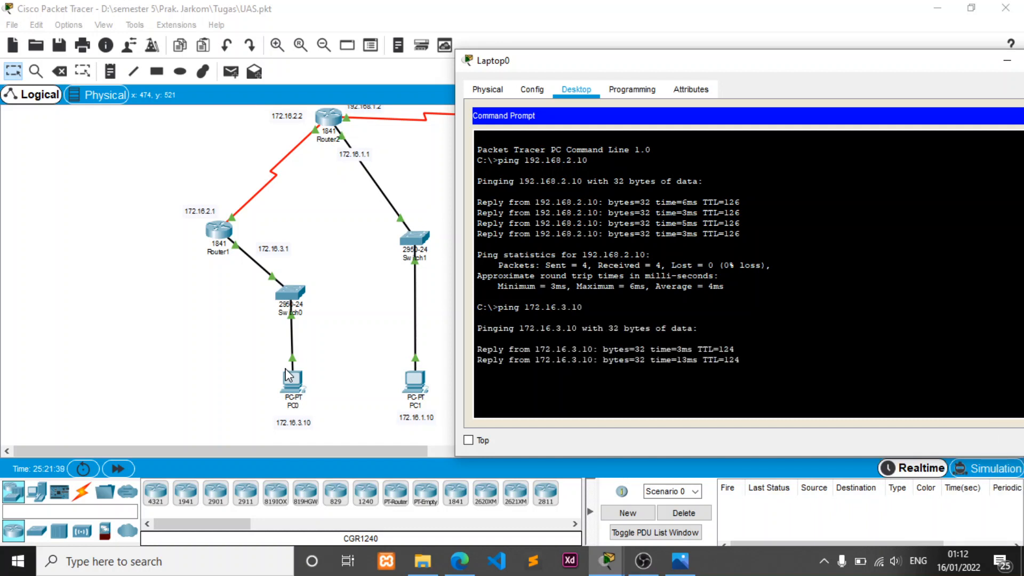
Step: Ping PC1 at 172.16.1.10 from Laptop0's command prompt
{"action": "key", "text": "Up"}
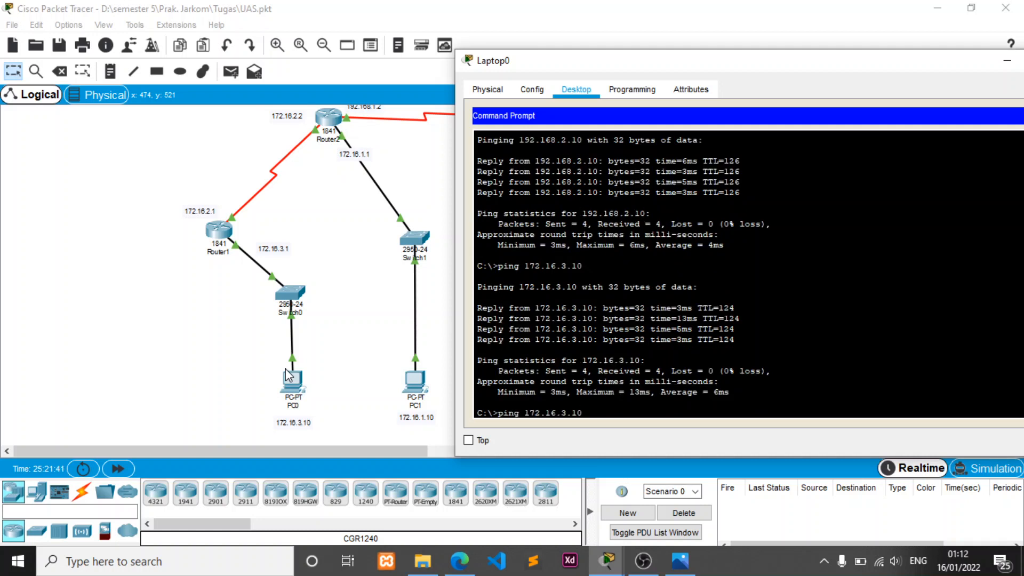
{"action": "key", "text": "Left"}
{"action": "key", "text": "Left"}
{"action": "key", "text": "Left"}
{"action": "key", "text": "BackSpace"}
{"action": "type", "text": "1"}
{"action": "key", "text": "Return"}
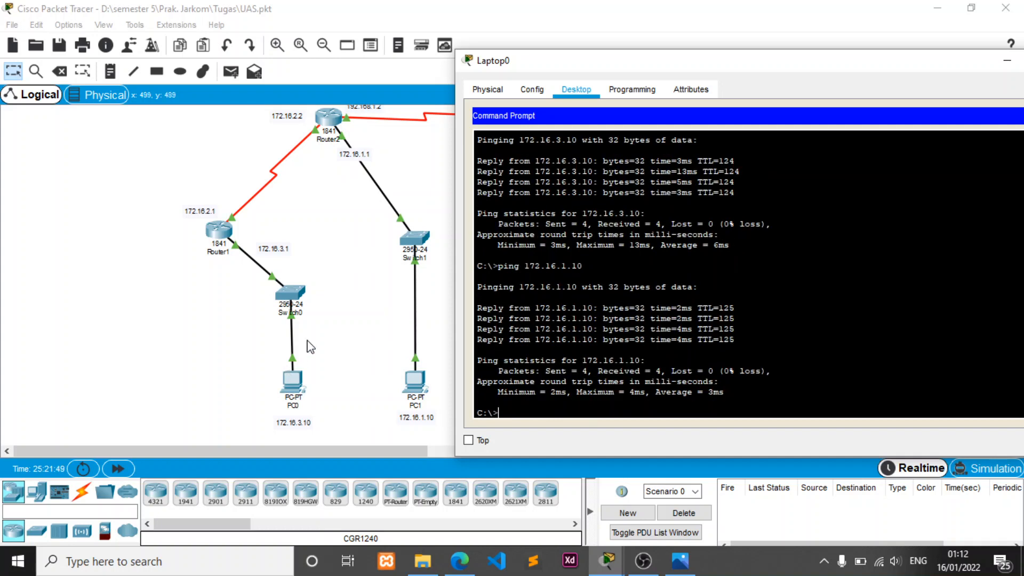
Step: Ping PC2 at 192.168.2.10 from Laptop0's command prompt in a narrowed window, and close Laptop0's window
{"action": "left_click_drag", "start_coordinate": [643, 64], "coordinate": [260, 9]}
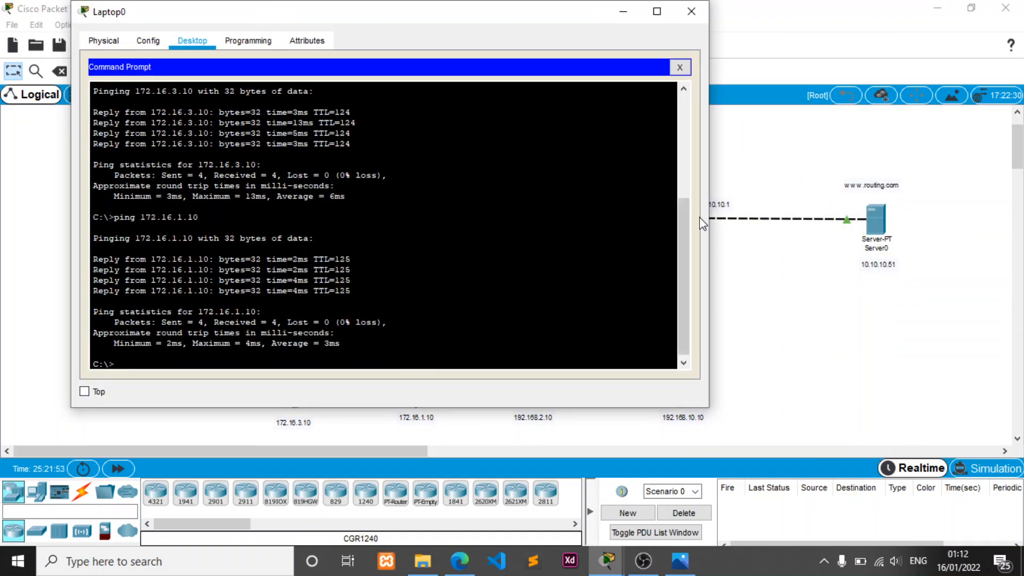
{"action": "left_click_drag", "start_coordinate": [709, 211], "coordinate": [484, 206]}
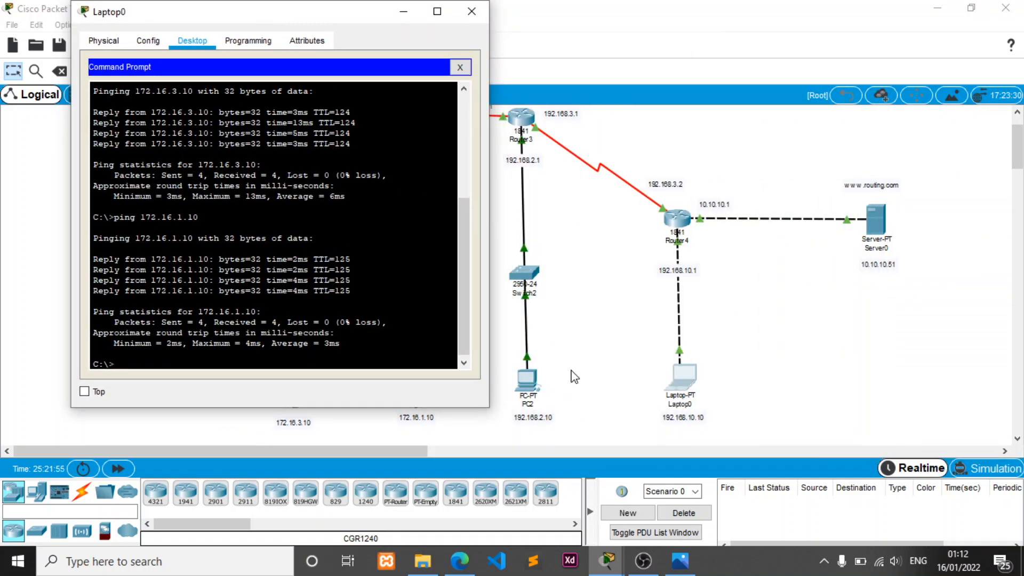
{"action": "key", "text": "Up"}
{"action": "key", "text": "BackSpace"}
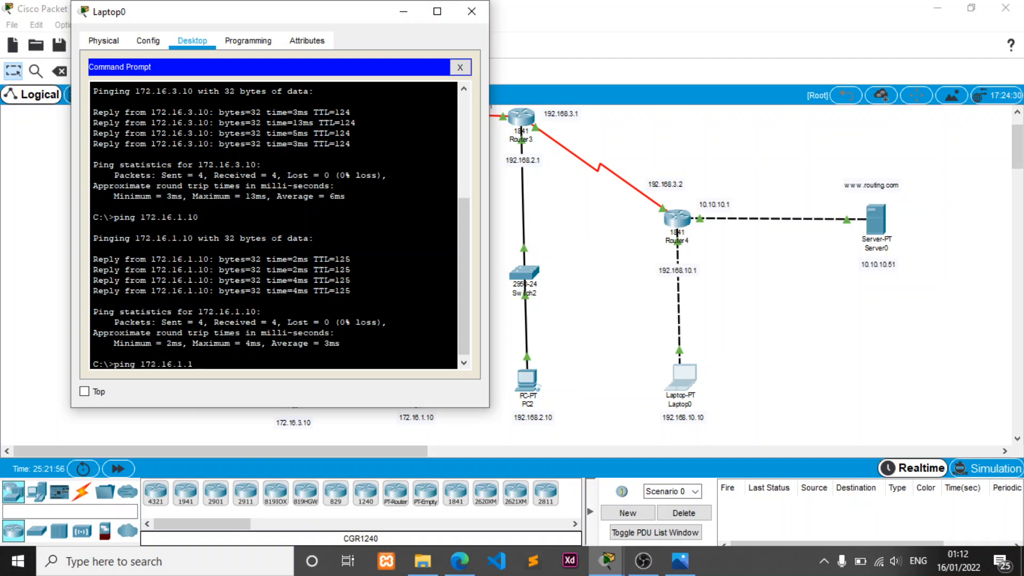
{"action": "type", "text": "92.168.2.1"}
{"action": "key", "text": "Return"}
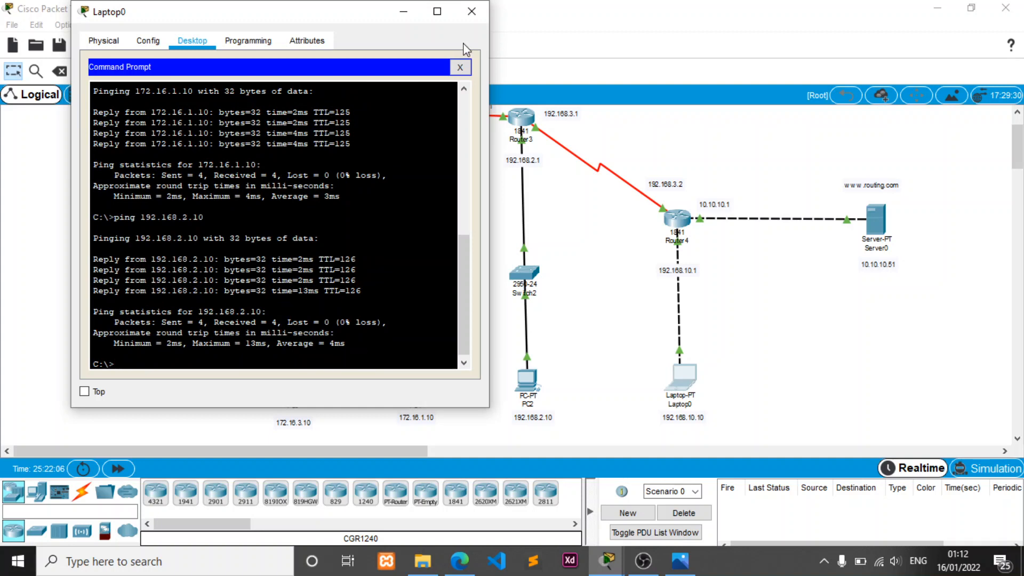
{"action": "left_click", "coordinate": [471, 12]}
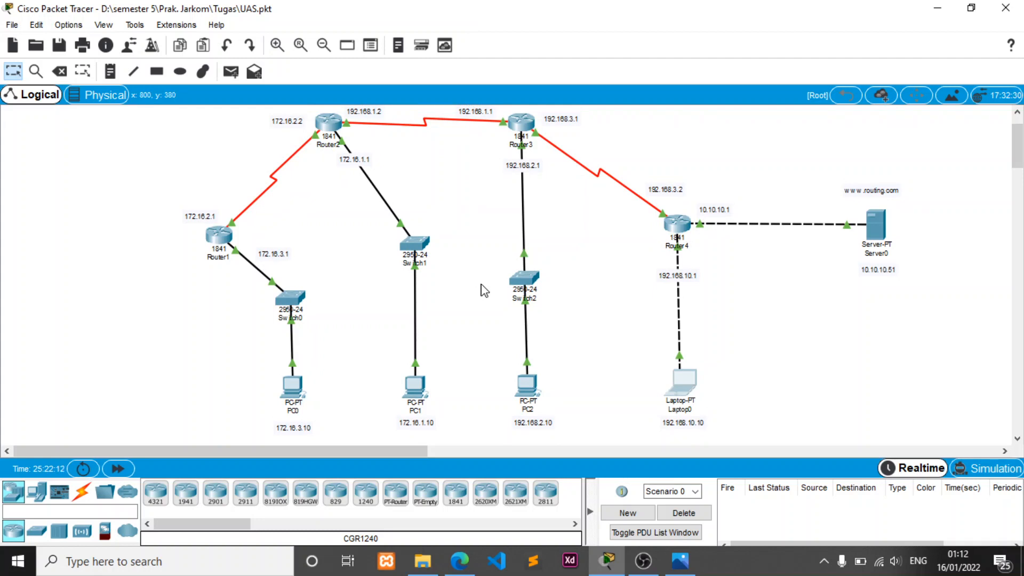
Step: Send simple PDUs from Laptop0 to PC2, PC1 and PC0
{"action": "key", "text": "p"}
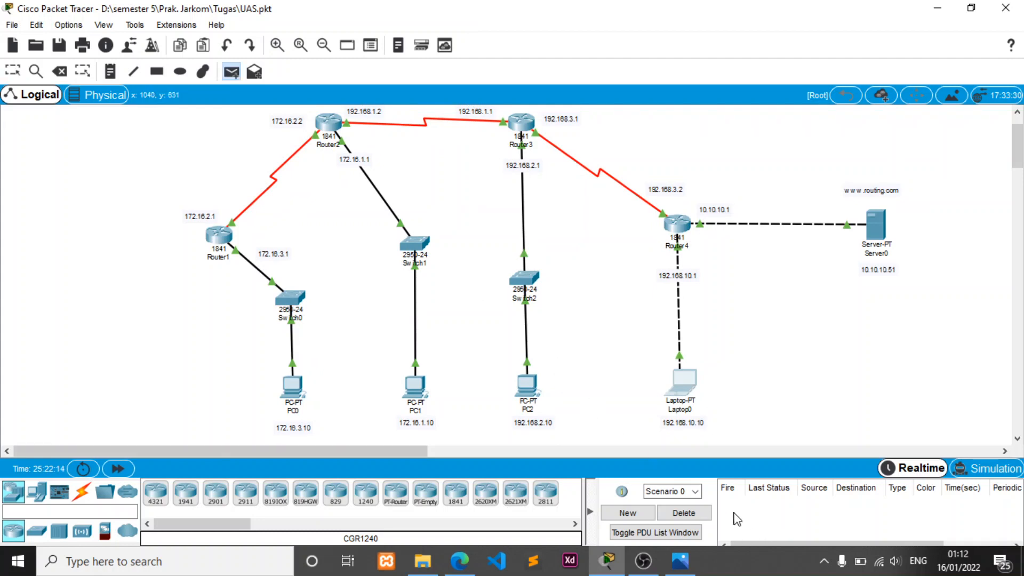
{"action": "left_click", "coordinate": [684, 385]}
{"action": "left_click", "coordinate": [527, 384]}
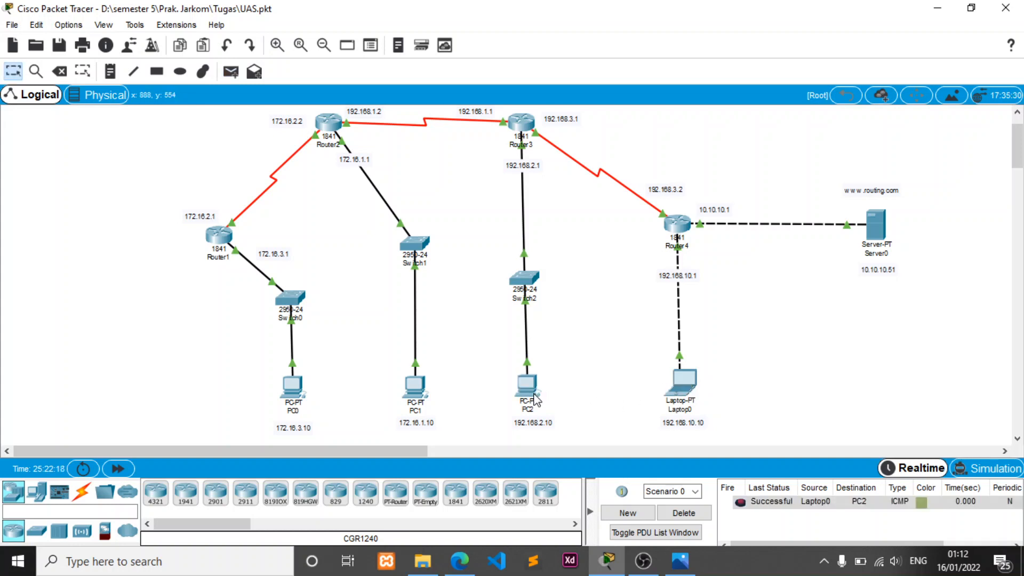
{"action": "key", "text": "p"}
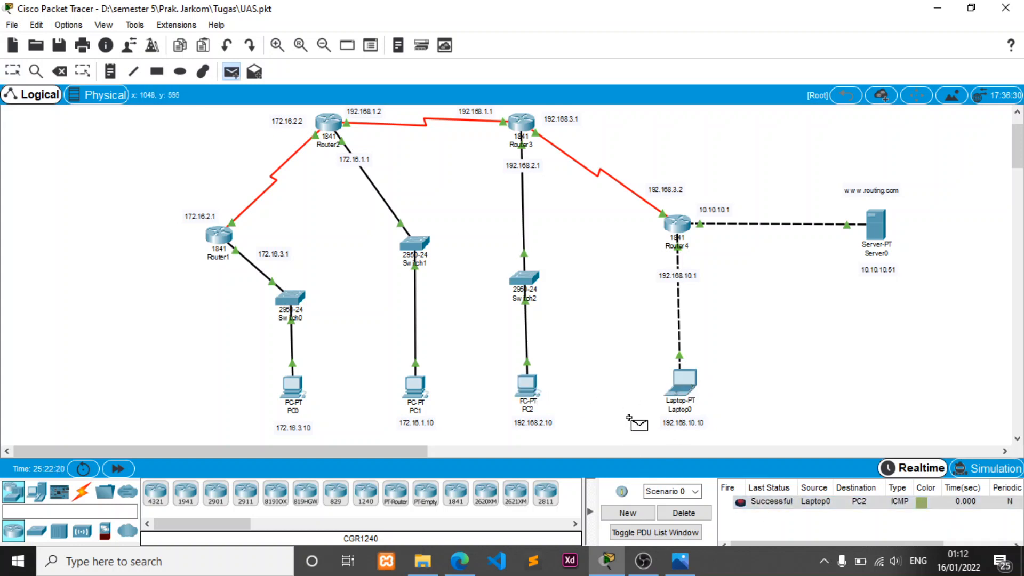
{"action": "left_click", "coordinate": [676, 392]}
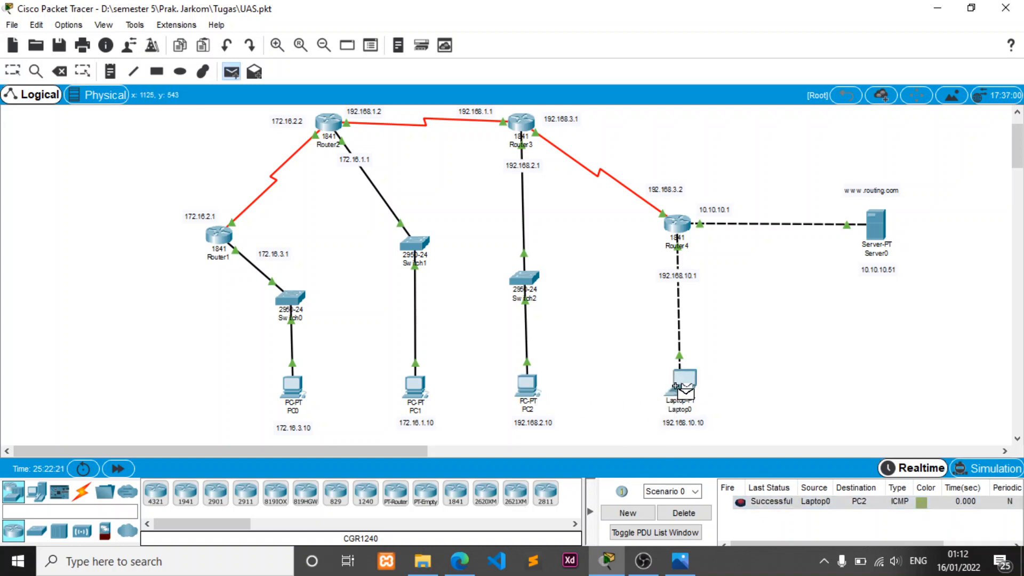
{"action": "left_click", "coordinate": [416, 397]}
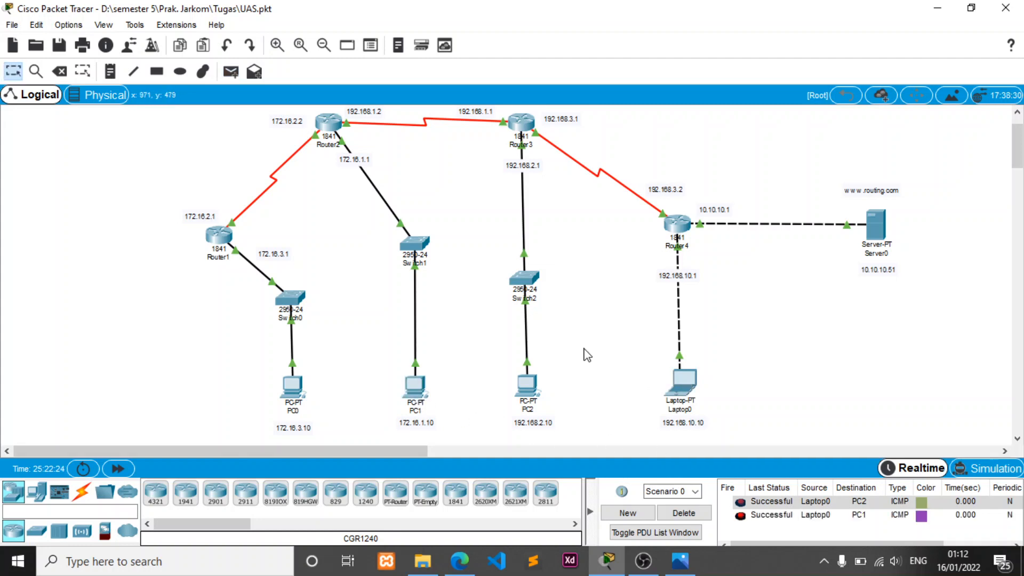
{"action": "key", "text": "p"}
{"action": "left_click", "coordinate": [683, 384]}
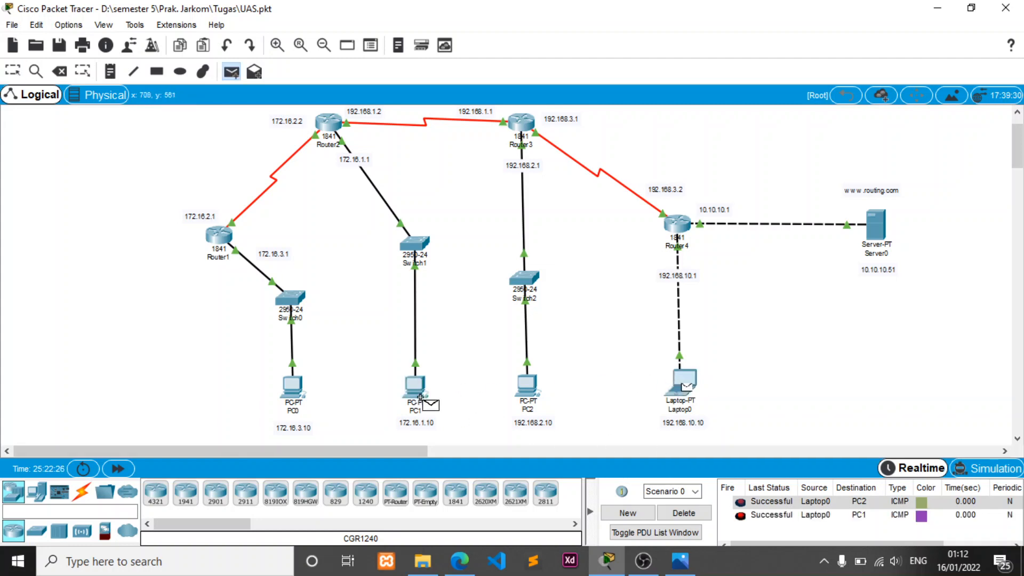
{"action": "left_click", "coordinate": [289, 396]}
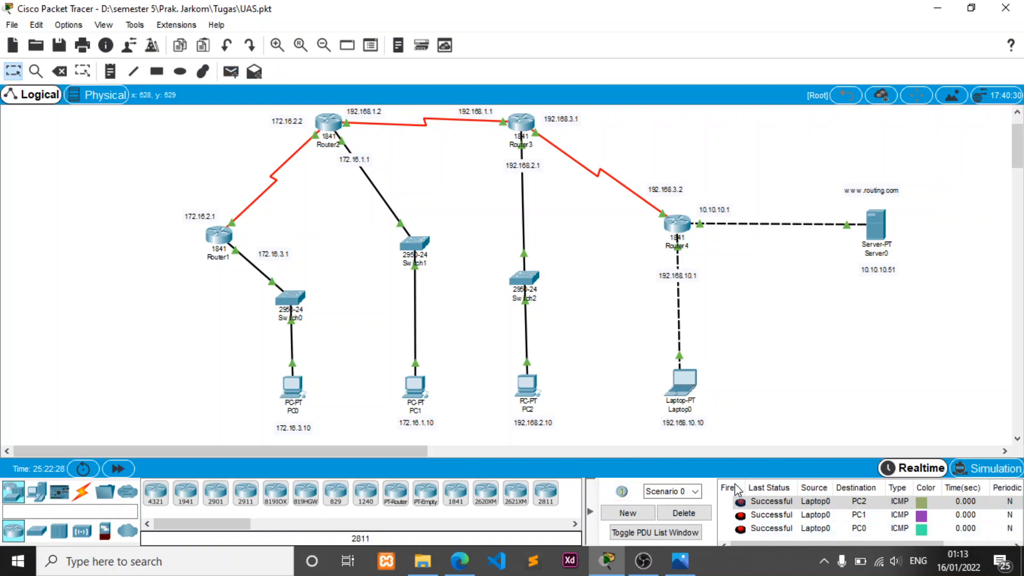
Step: Delete Scenario 0's existing PDUs and send simple PDUs from PC0 to PC1 and from PC0 to PC2
{"action": "left_click", "coordinate": [682, 513]}
{"action": "key", "text": "p"}
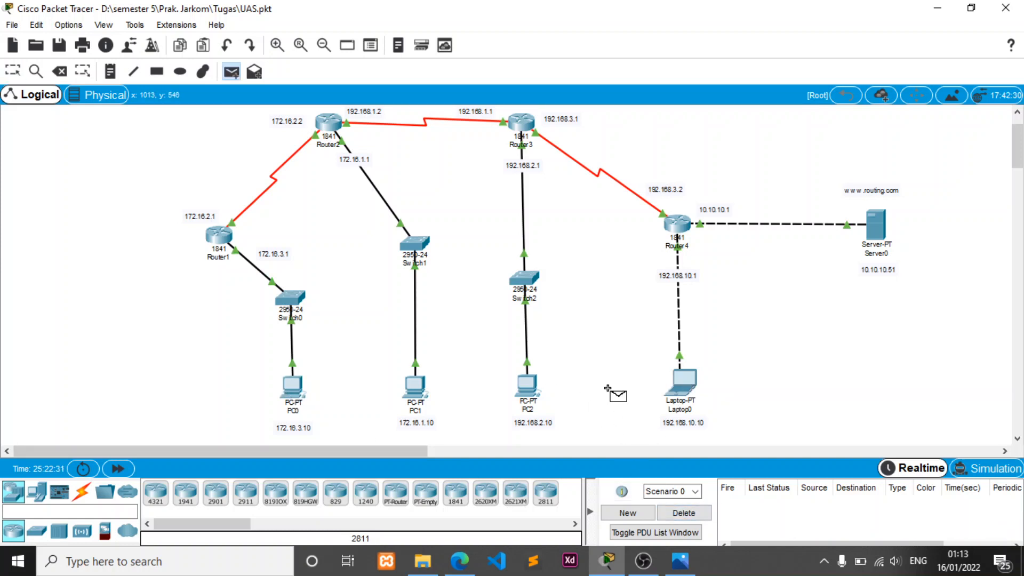
{"action": "left_click", "coordinate": [288, 395]}
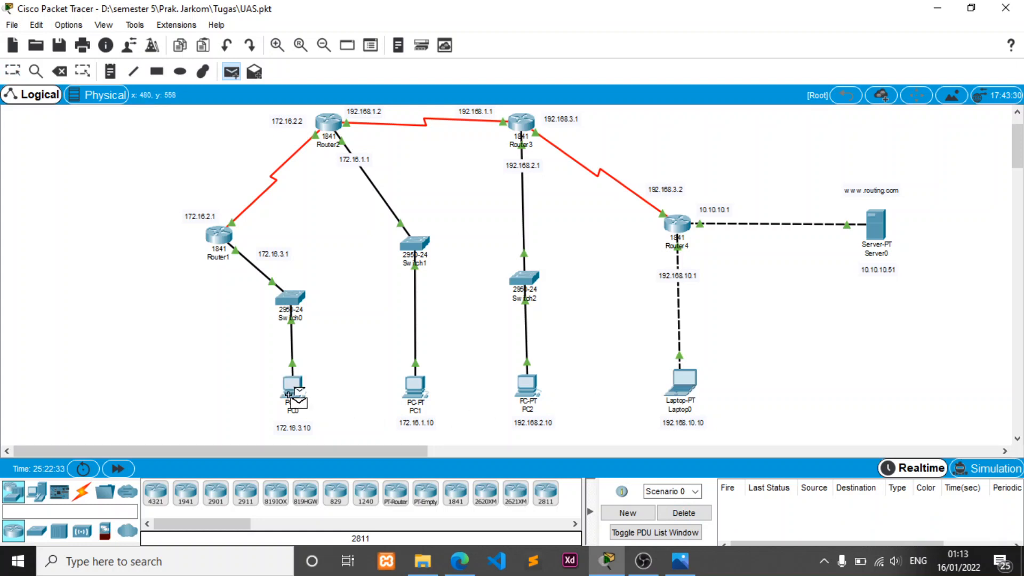
{"action": "left_click", "coordinate": [419, 392]}
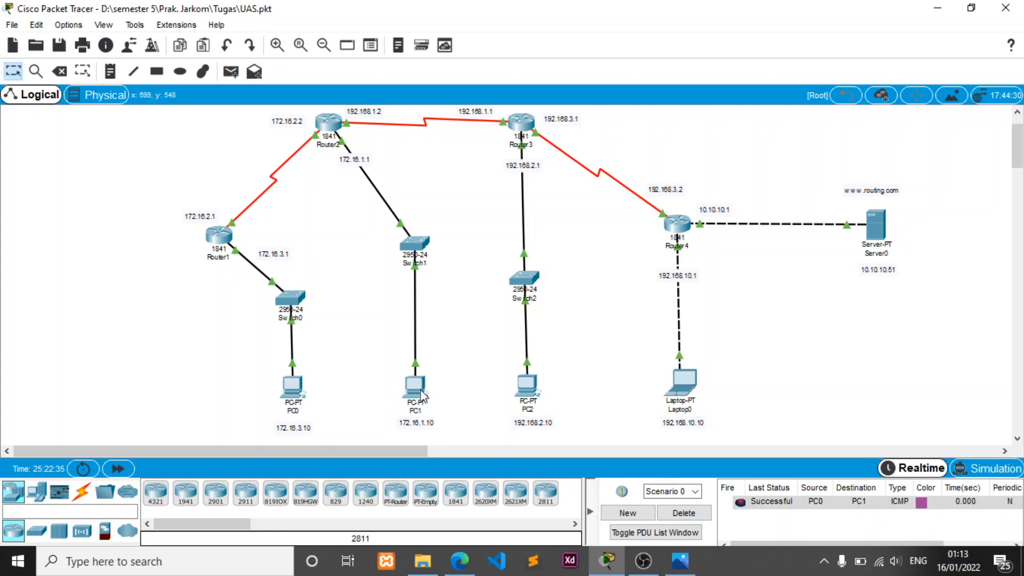
{"action": "key", "text": "p"}
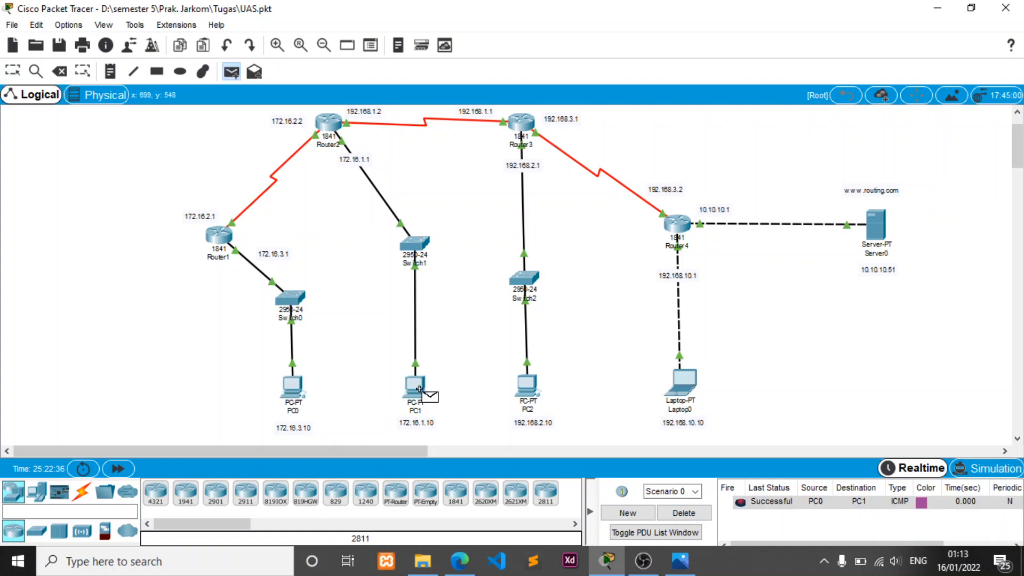
{"action": "left_click", "coordinate": [292, 386]}
{"action": "left_click", "coordinate": [533, 394]}
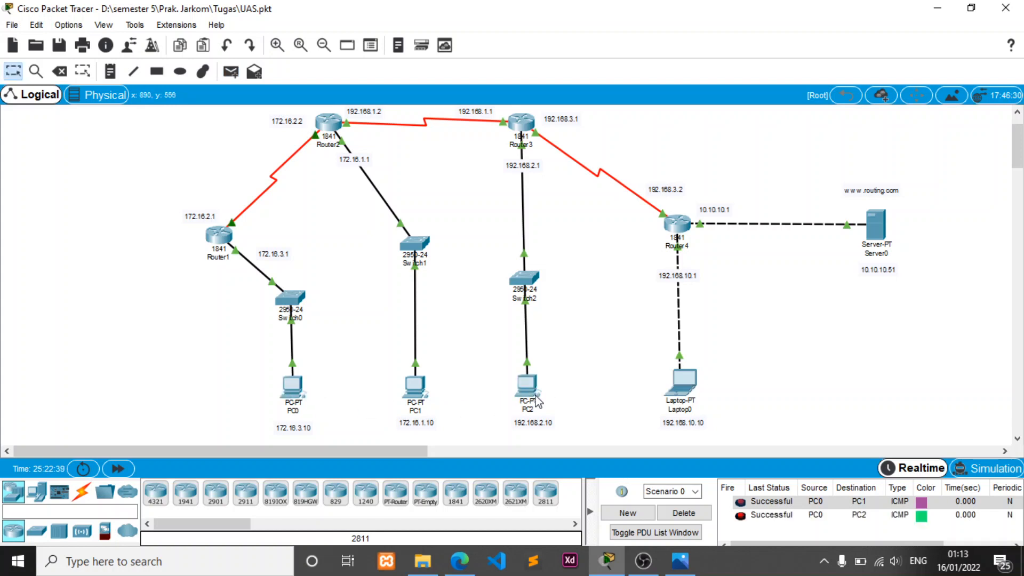
Step: Send a simple PDU from PC1 to PC2
{"action": "key", "text": "p"}
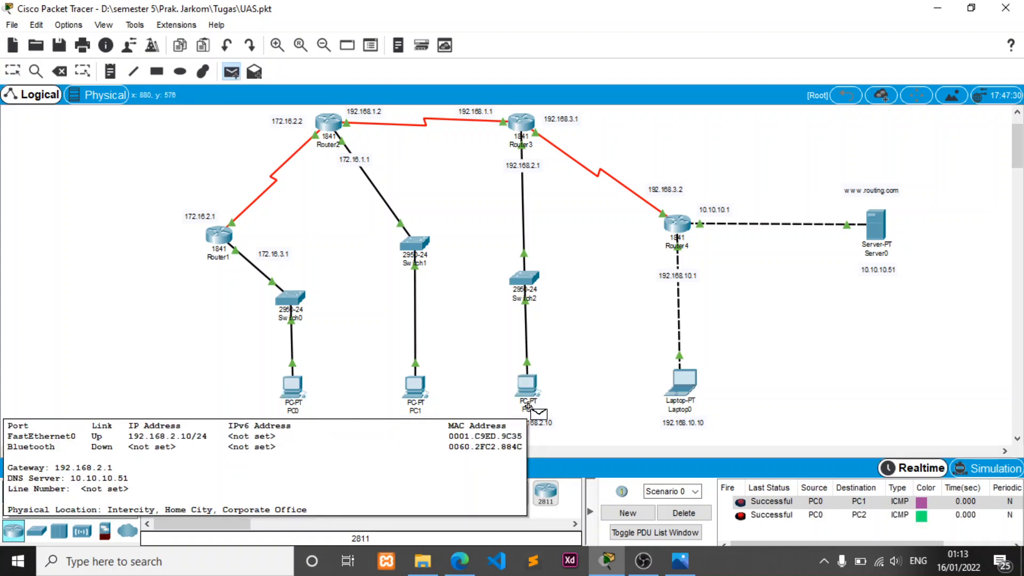
{"action": "left_click", "coordinate": [415, 385]}
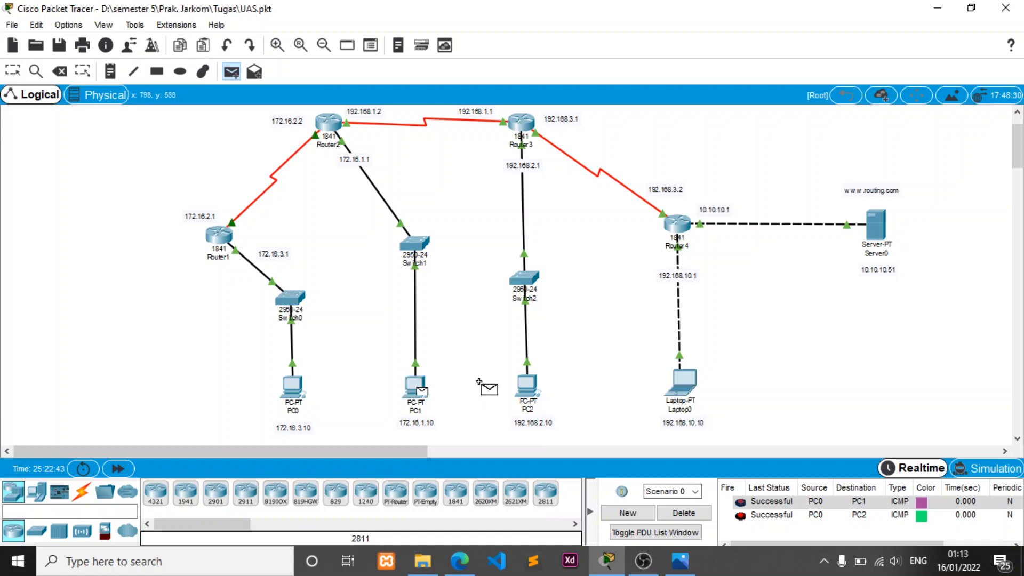
{"action": "left_click", "coordinate": [527, 382]}
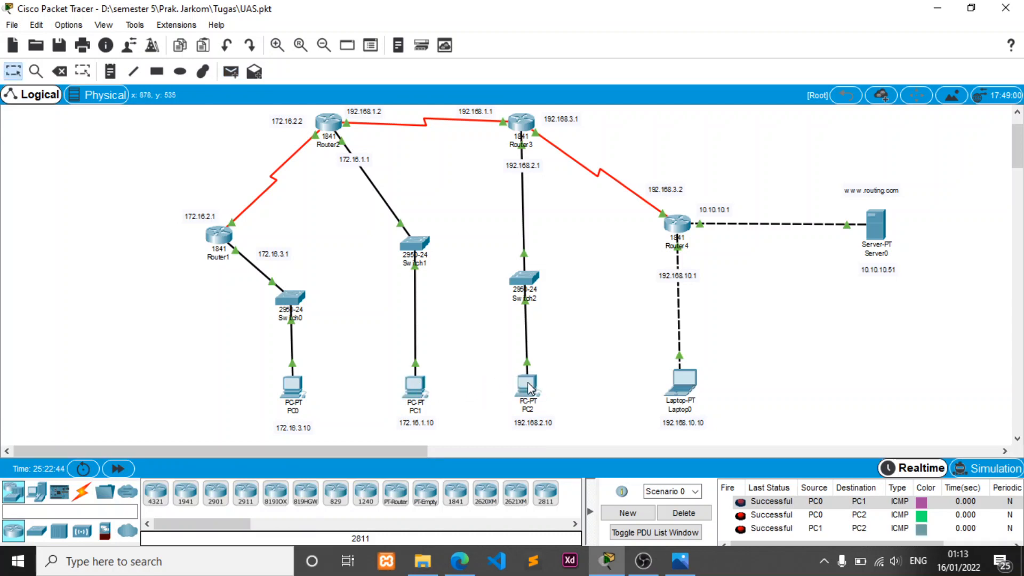
Step: Clear the PDU list and send simple PDUs from Laptop0 to Router4 and from PC2 to Router3
{"action": "left_click", "coordinate": [684, 513]}
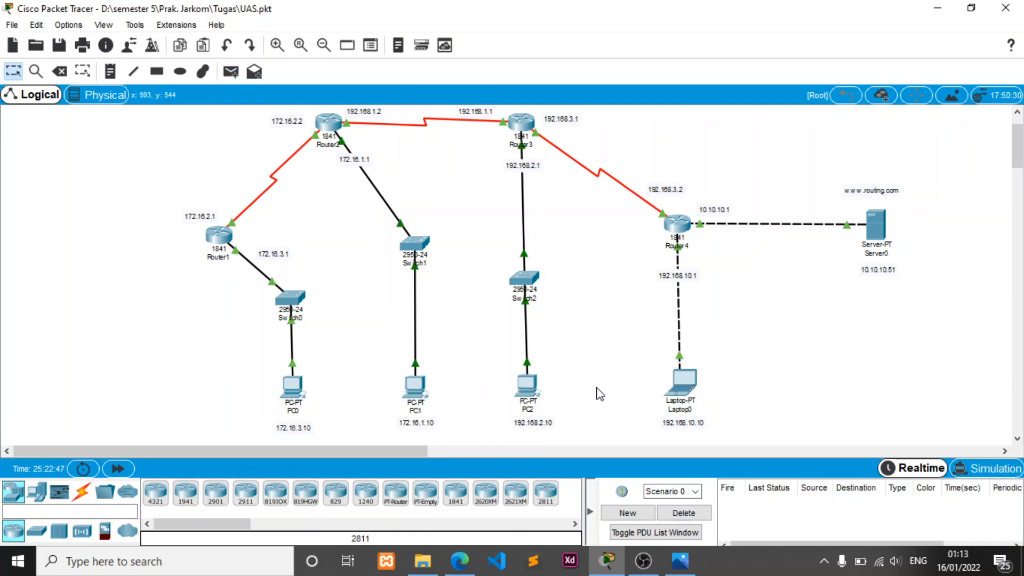
{"action": "key", "text": "p"}
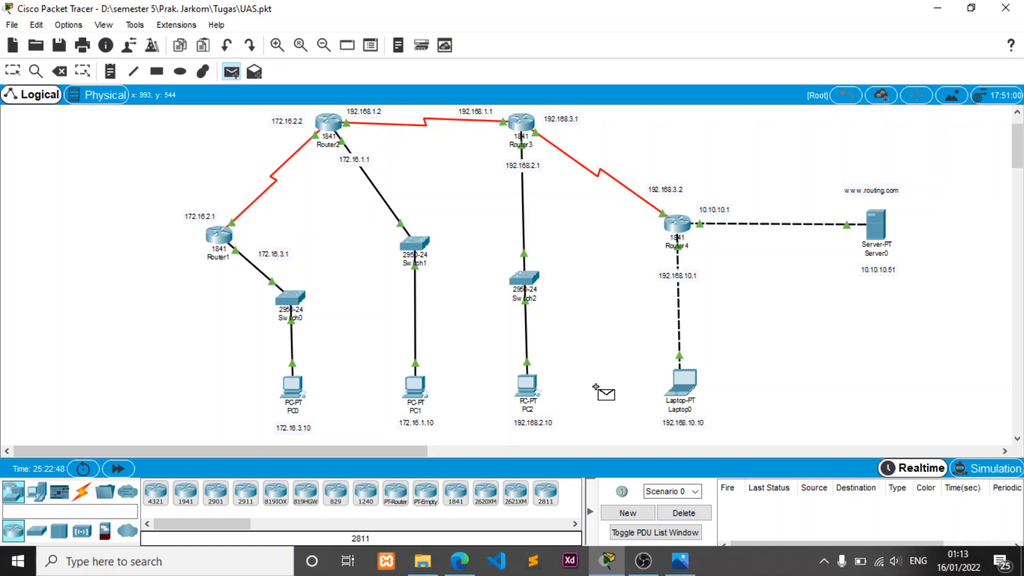
{"action": "left_click", "coordinate": [682, 388]}
{"action": "left_click", "coordinate": [674, 225]}
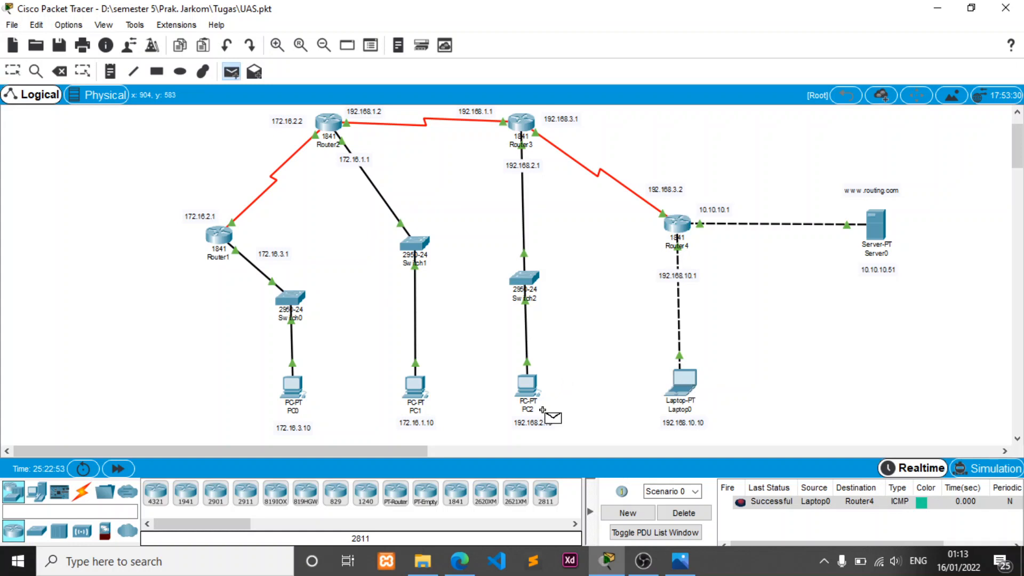
{"action": "key", "text": "p"}
{"action": "left_click", "coordinate": [528, 393]}
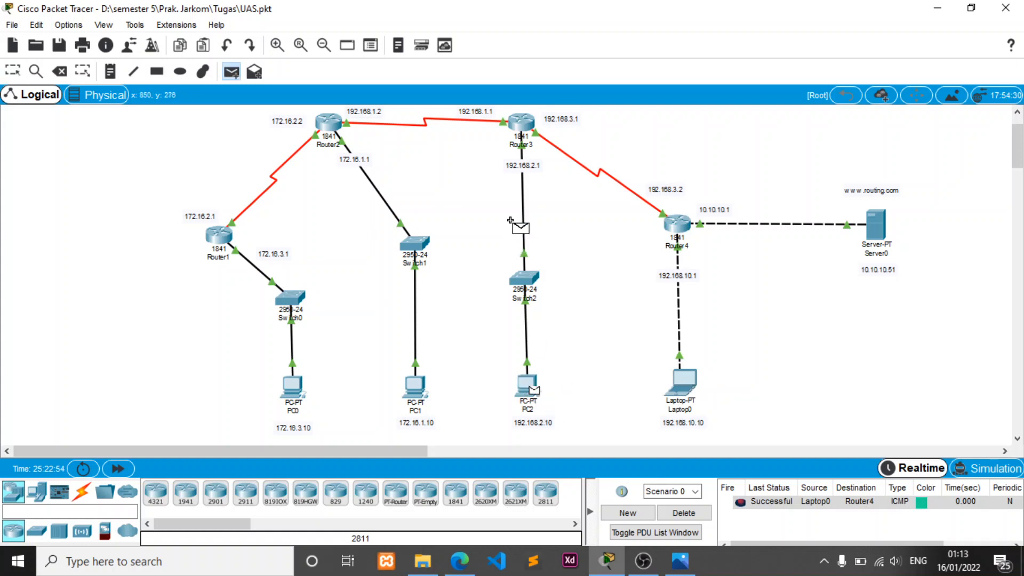
{"action": "left_click", "coordinate": [517, 127]}
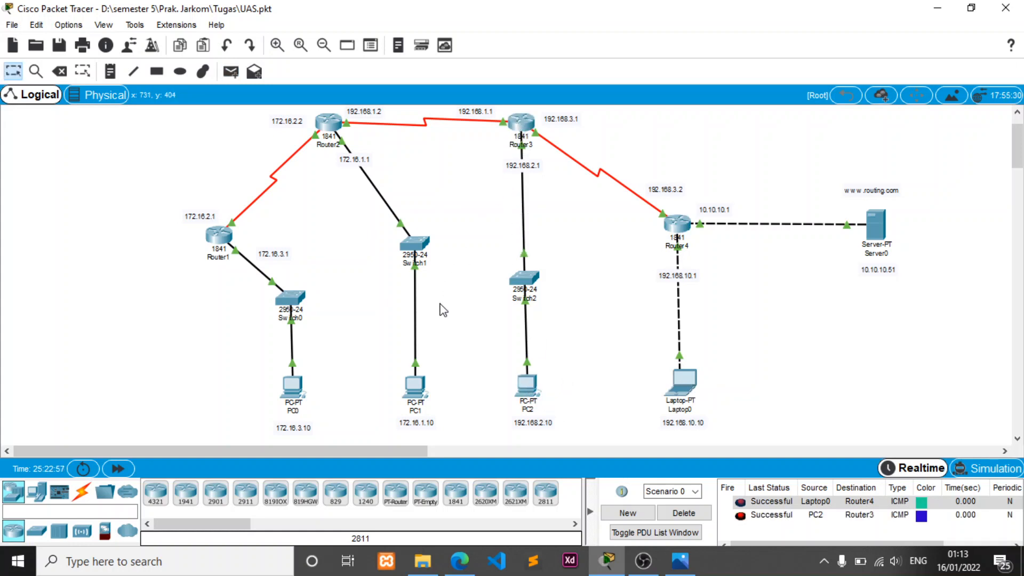
Step: Send simple PDUs from PC1 to Router2 and from PC0 to Router1, and clear the PDU list after checking the entries
{"action": "key", "text": "p"}
{"action": "left_click", "coordinate": [415, 385]}
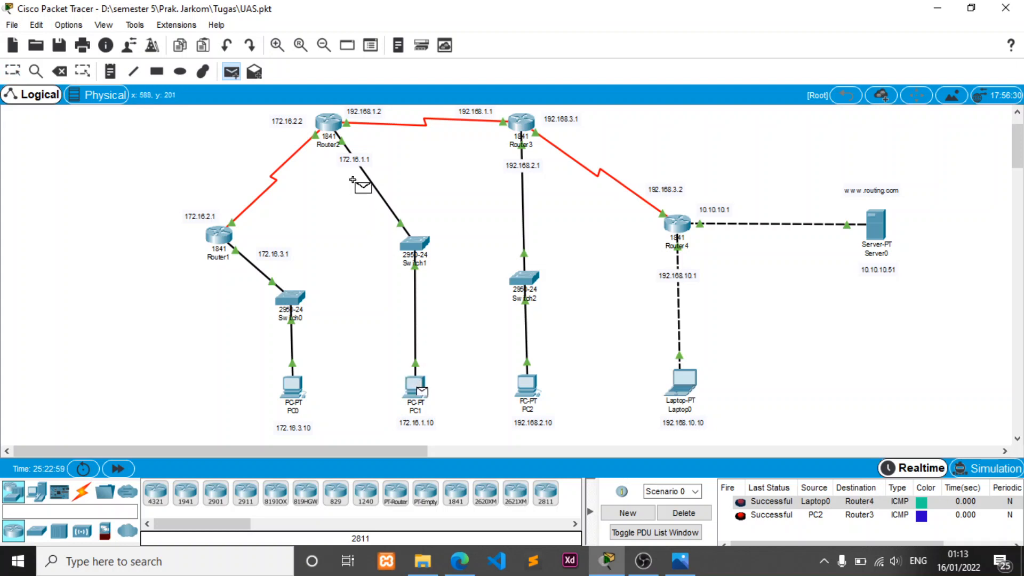
{"action": "left_click", "coordinate": [330, 127]}
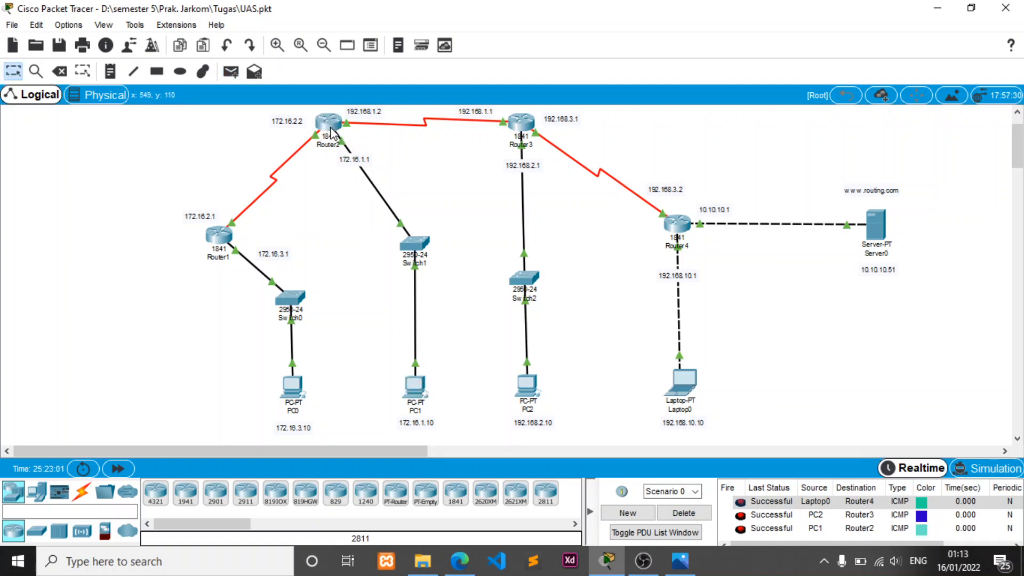
{"action": "key", "text": "p"}
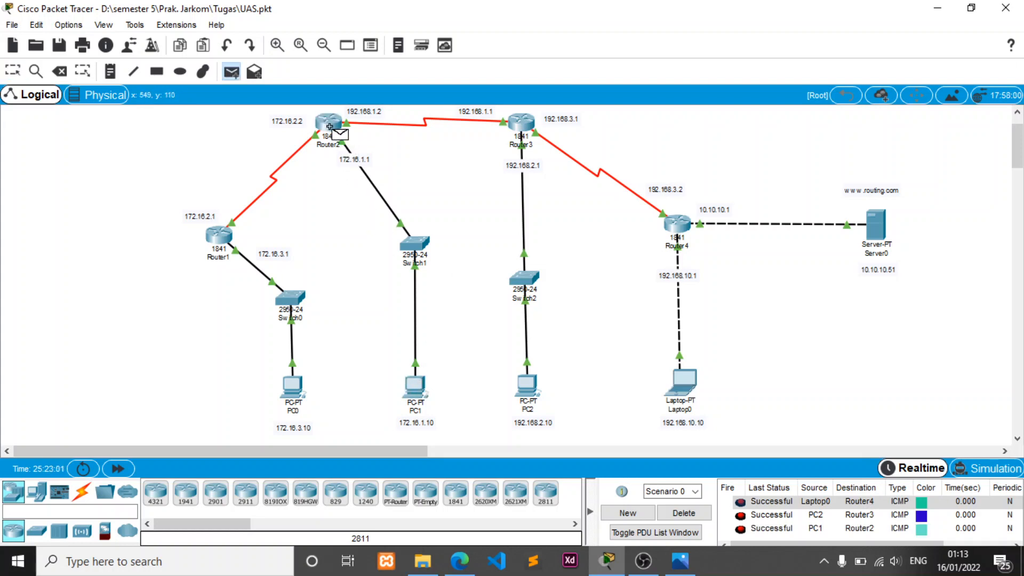
{"action": "left_click", "coordinate": [300, 384]}
{"action": "left_click", "coordinate": [220, 235]}
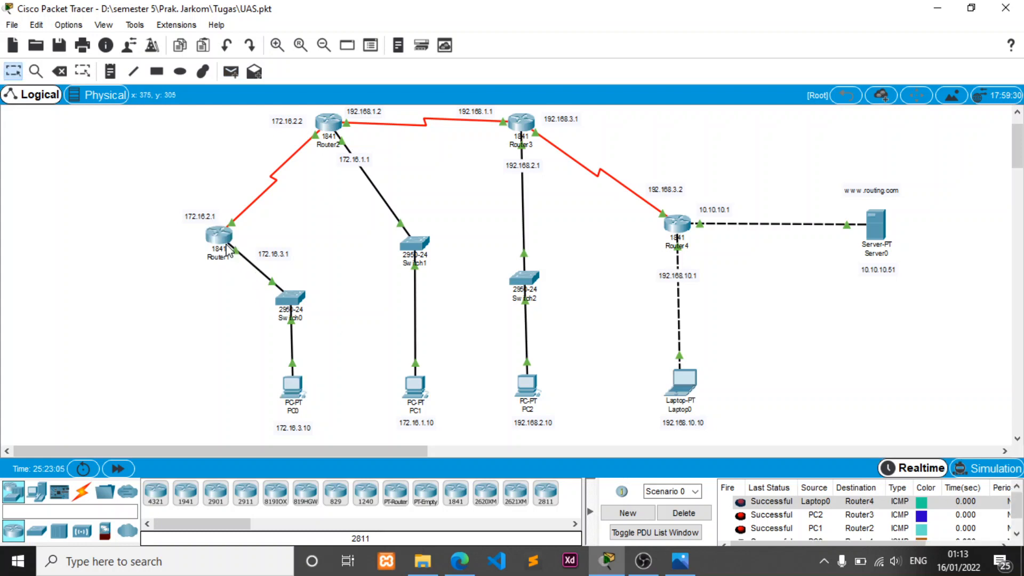
{"action": "scroll", "coordinate": [721, 528], "scroll_direction": "down", "scroll_amount": 1}
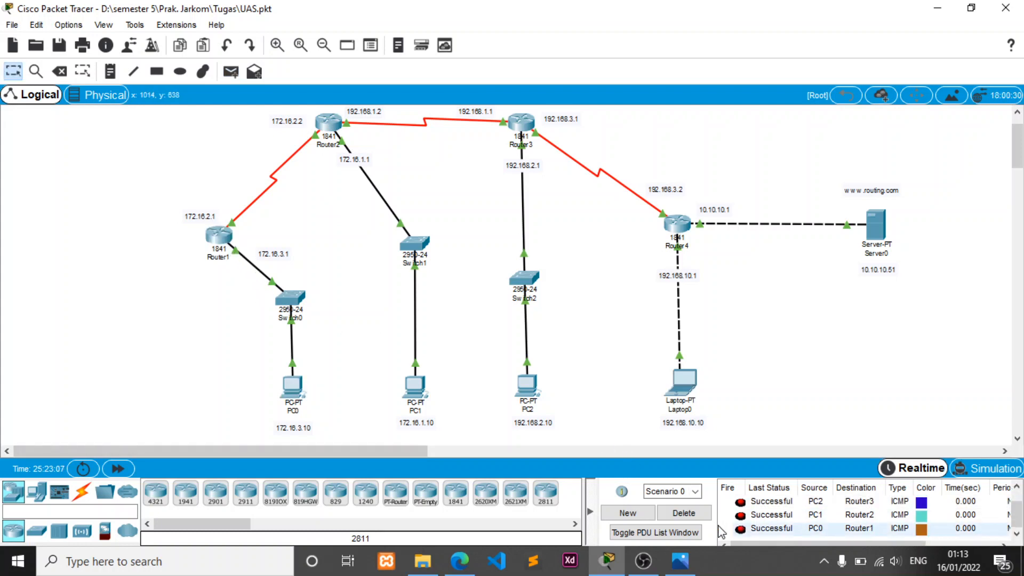
{"action": "left_click", "coordinate": [684, 512]}
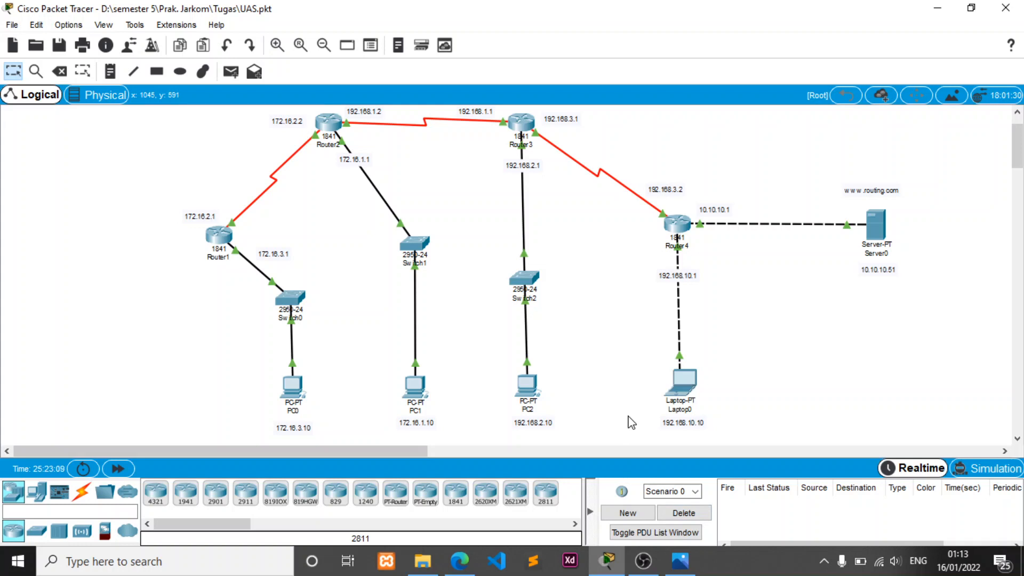